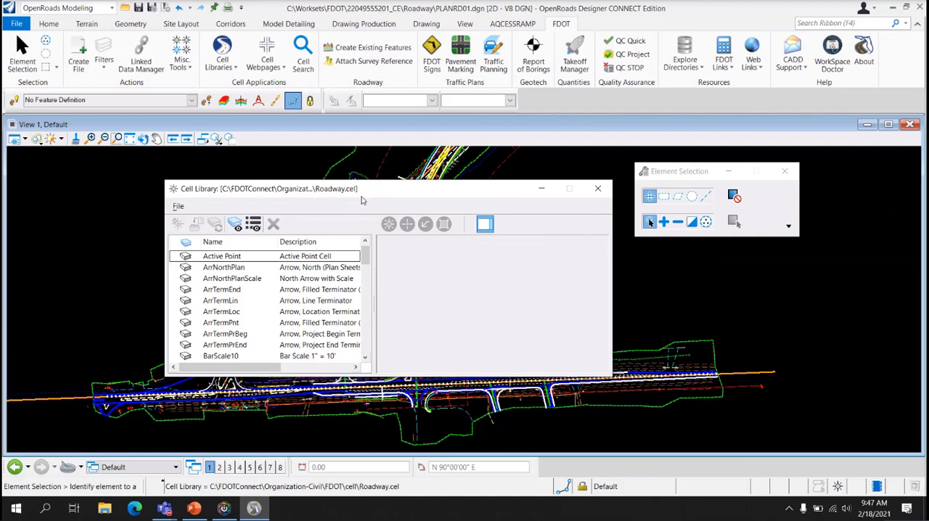
Review the available cell library categories, open the Roadway cell library and close it again
left_click(598, 189)
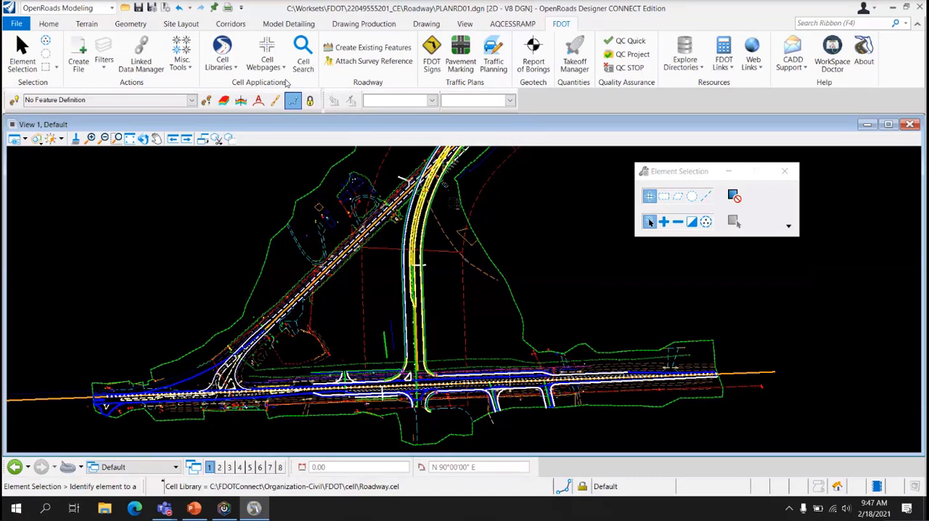
left_click(235, 69)
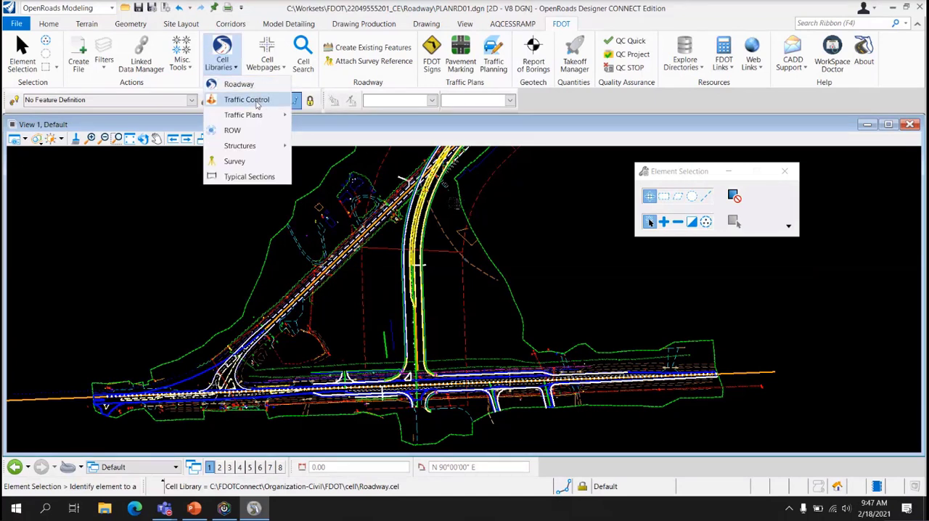
mouse_move(256, 120)
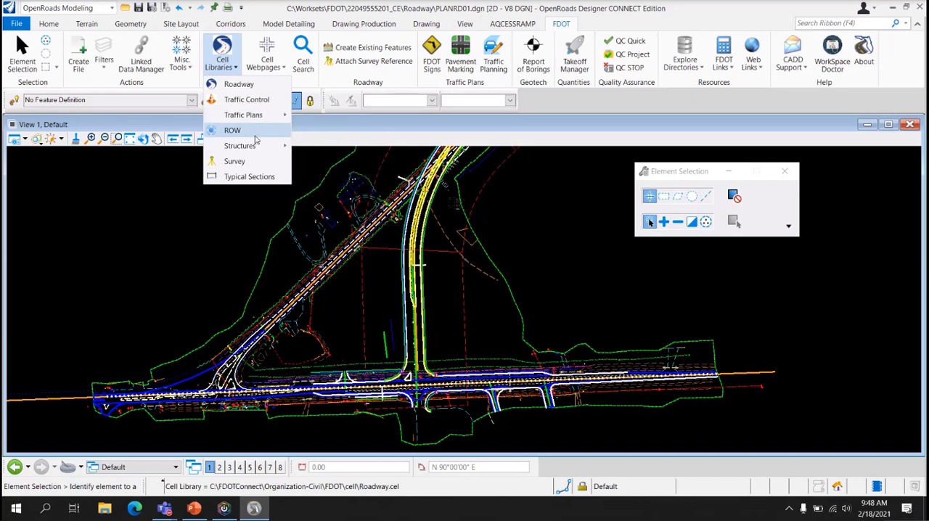
mouse_move(255, 148)
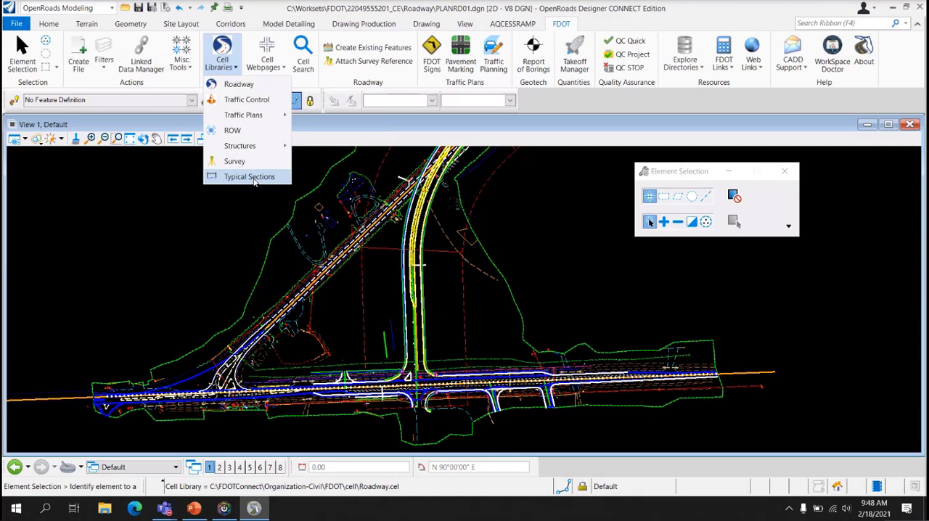
left_click(240, 84)
left_click_drag(346, 198, 349, 168)
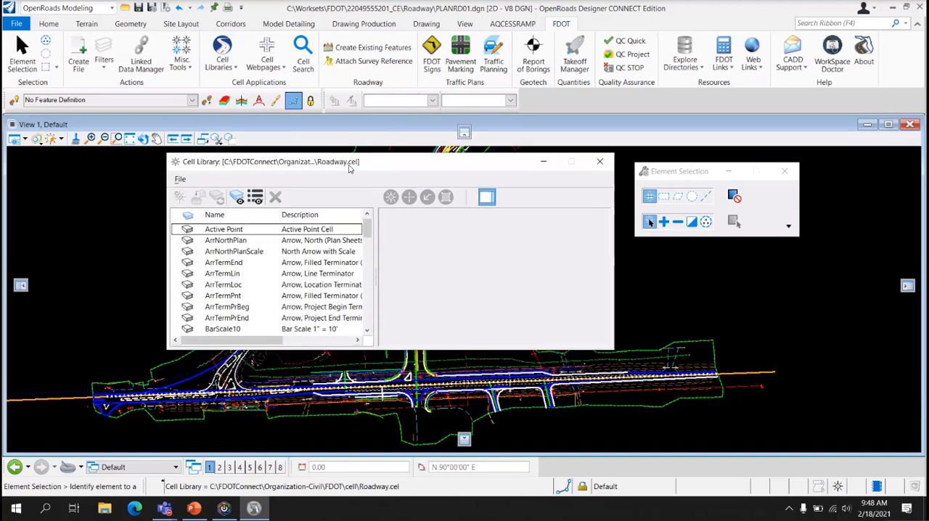
left_click(600, 161)
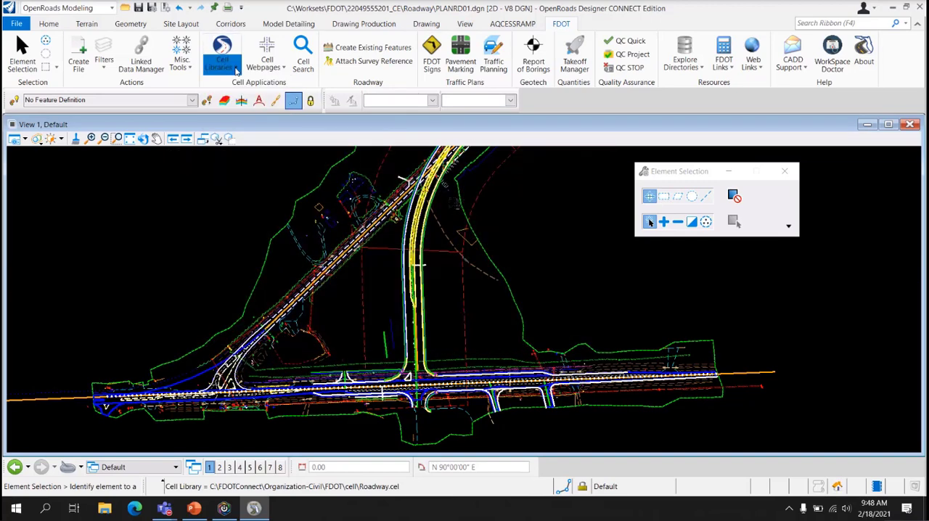
Open the Traffic Control cell library and close it again
left_click(236, 69)
left_click(234, 99)
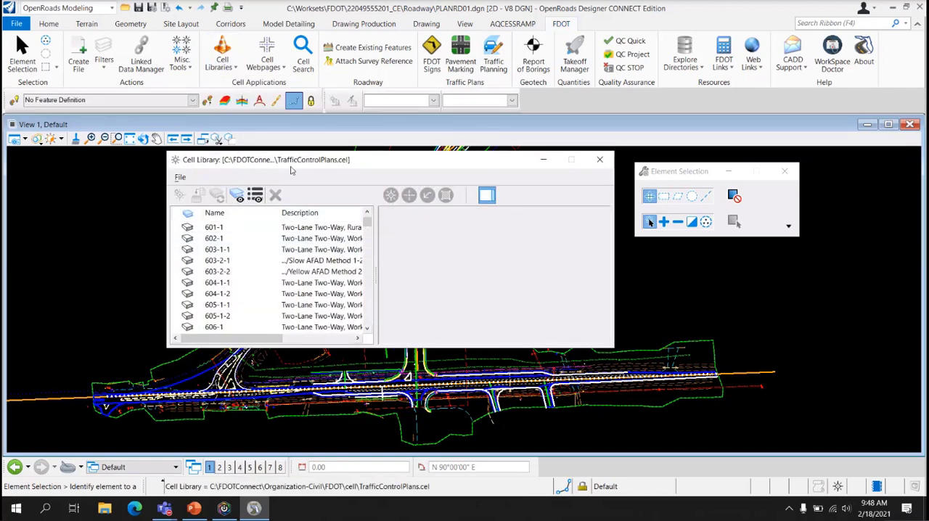
left_click(600, 159)
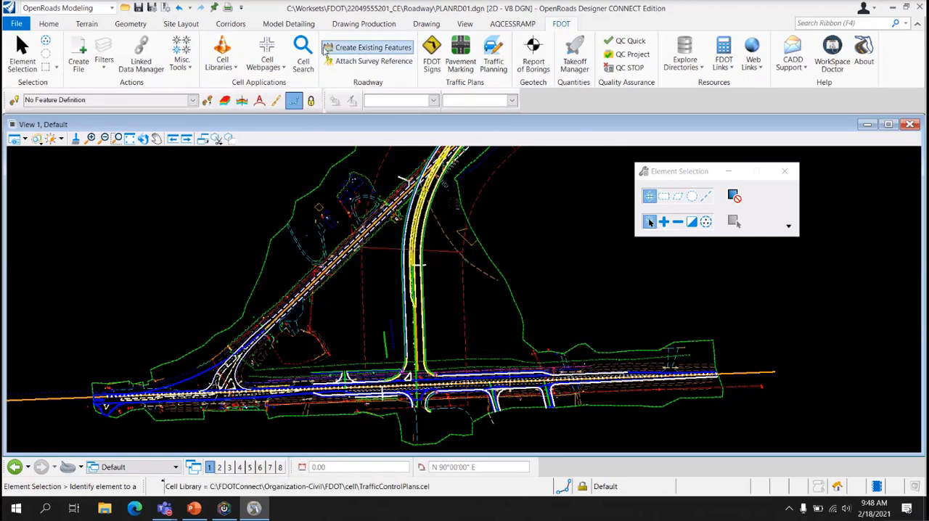
Reopen the Roadway cell library and review the list of other cell library files that can be loaded
left_click(215, 65)
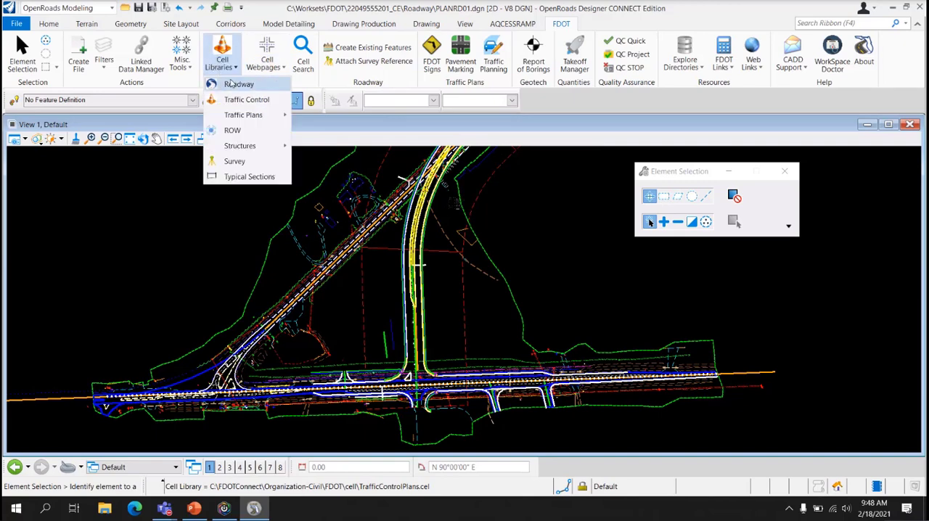
left_click(222, 90)
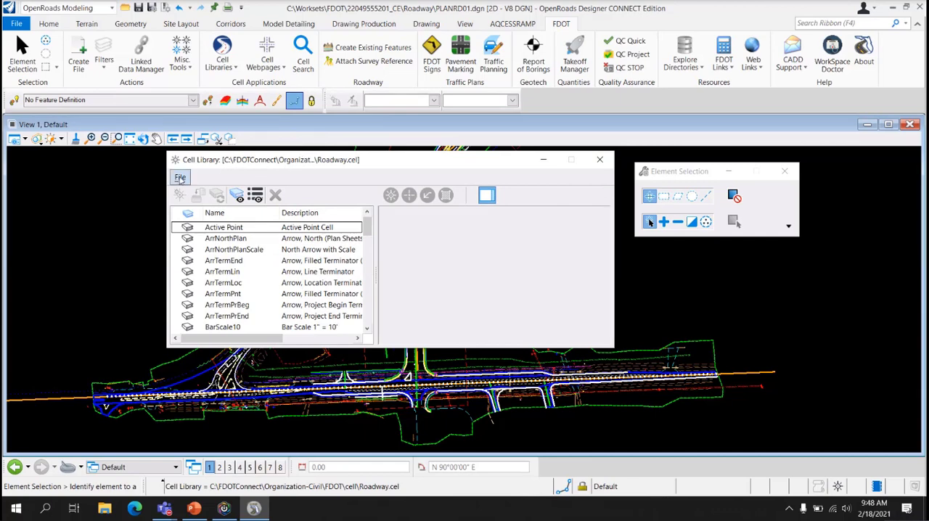
left_click(180, 178)
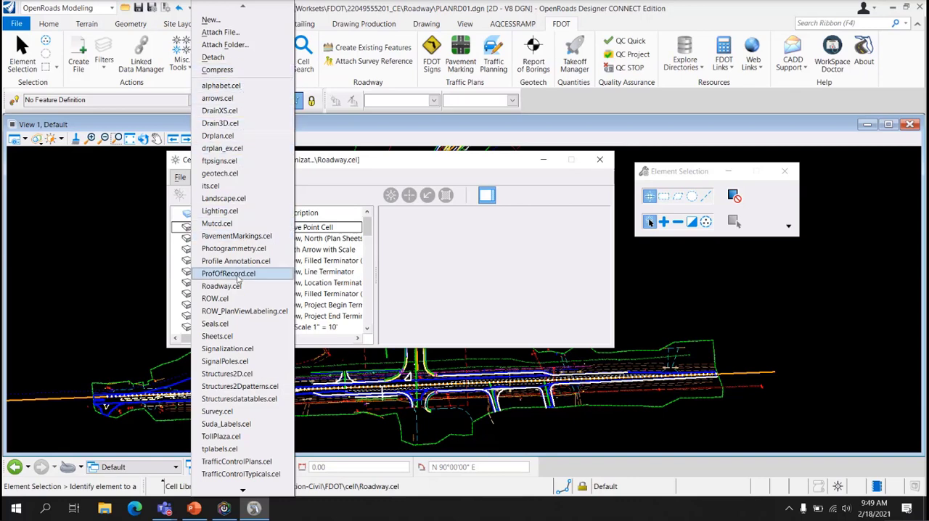
scroll(243, 457, "down", 2)
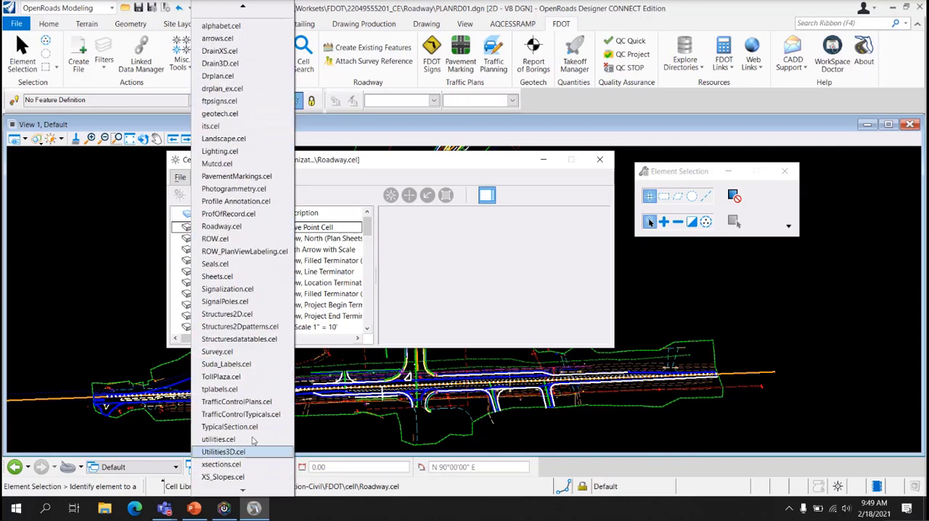
mouse_move(246, 7)
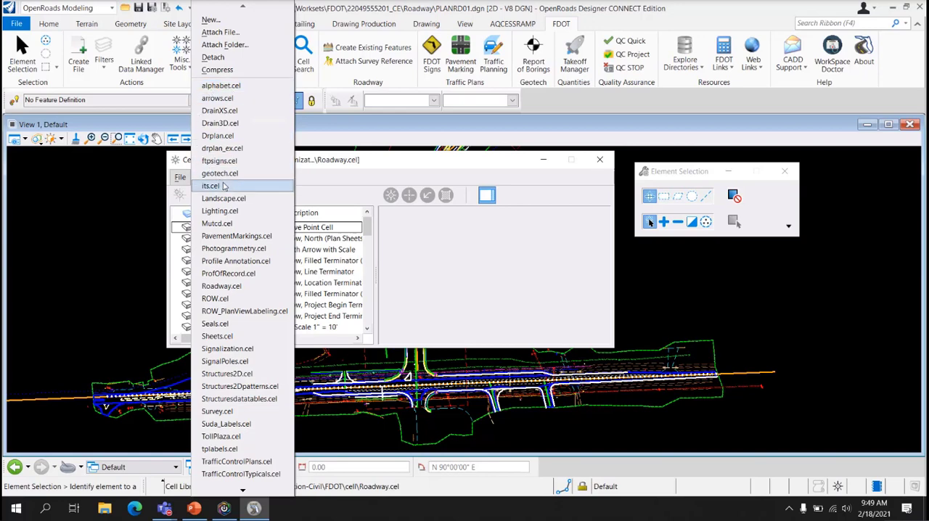
left_click(409, 228)
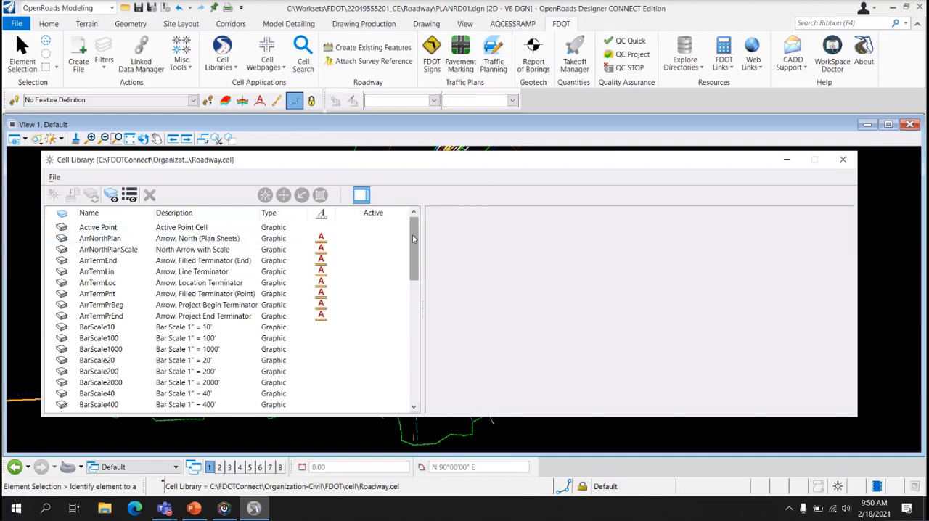
Examine the cells in the Roadway library, from the arrows and bar scales through the key notes and revision blocks
left_click(416, 326)
left_click_drag(414, 323, 415, 245)
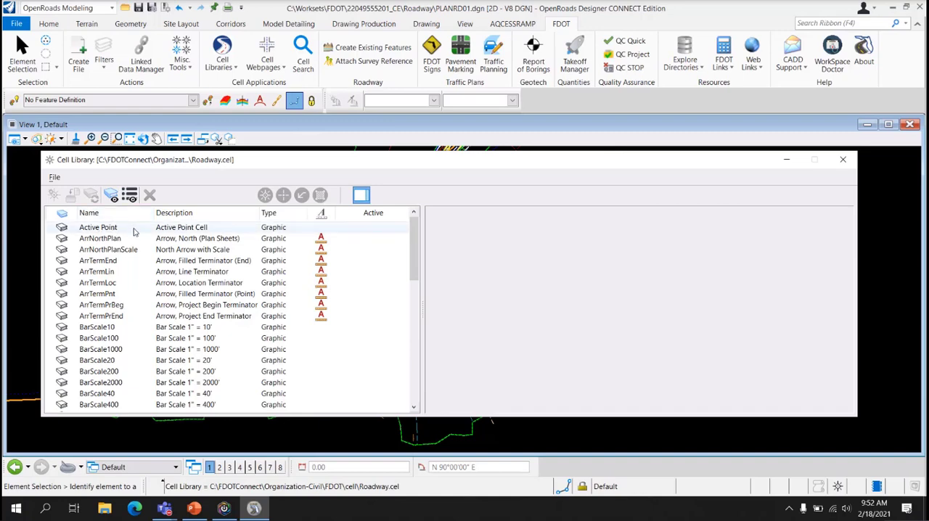
scroll(135, 331, "down", 2)
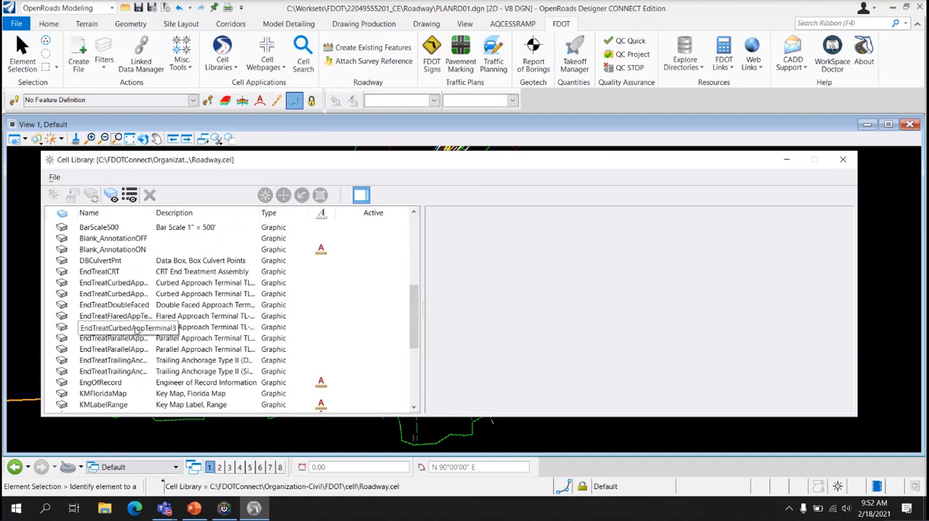
scroll(135, 331, "up", 2)
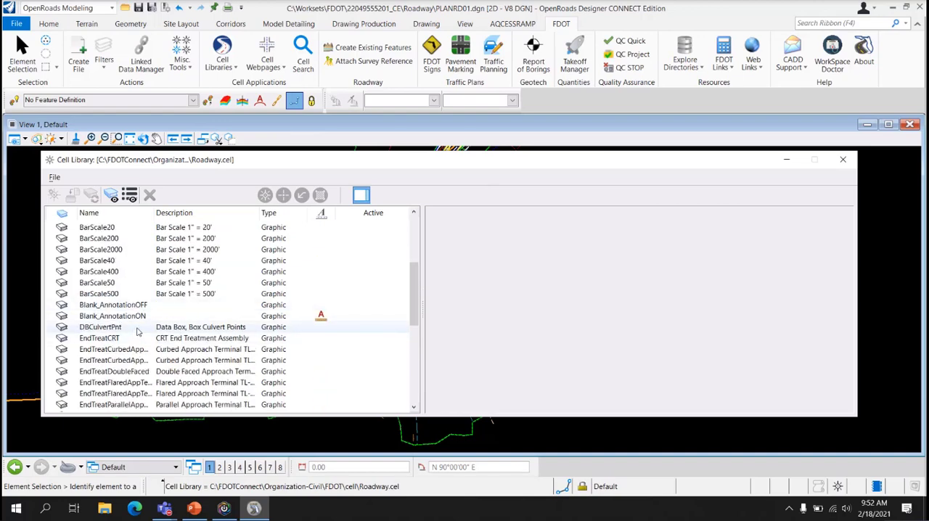
scroll(137, 332, "down", 6)
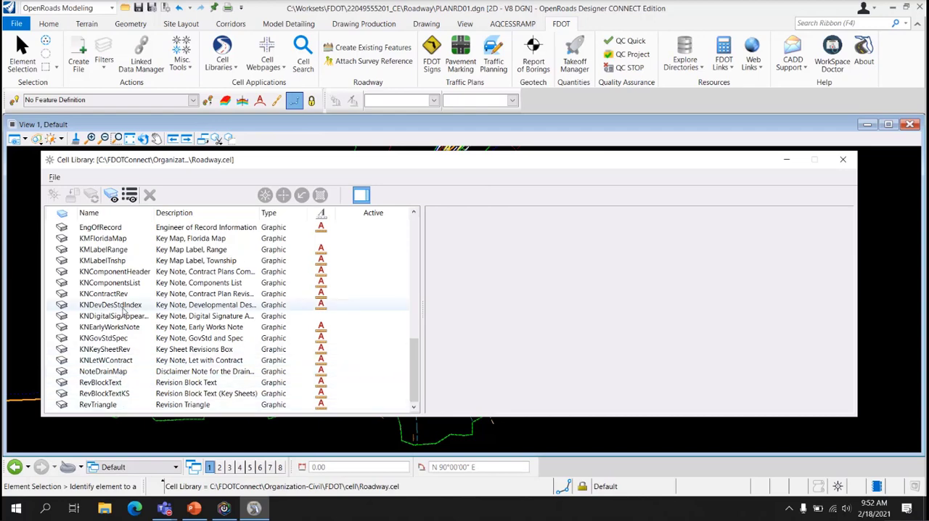
scroll(123, 311, "up", 6)
scroll(123, 311, "up", 3)
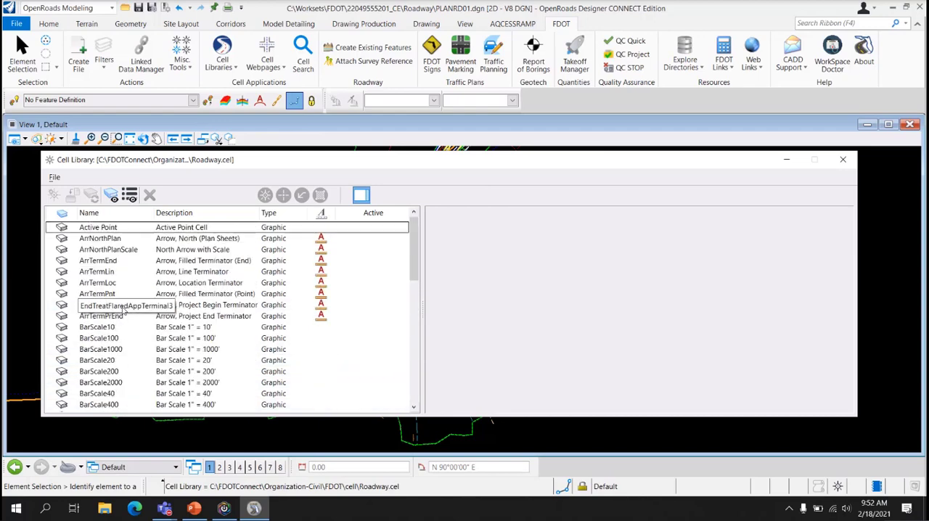
Make ArrNorthPlan the active placement cell and ArrTermLin the active terminator
double_click(125, 238)
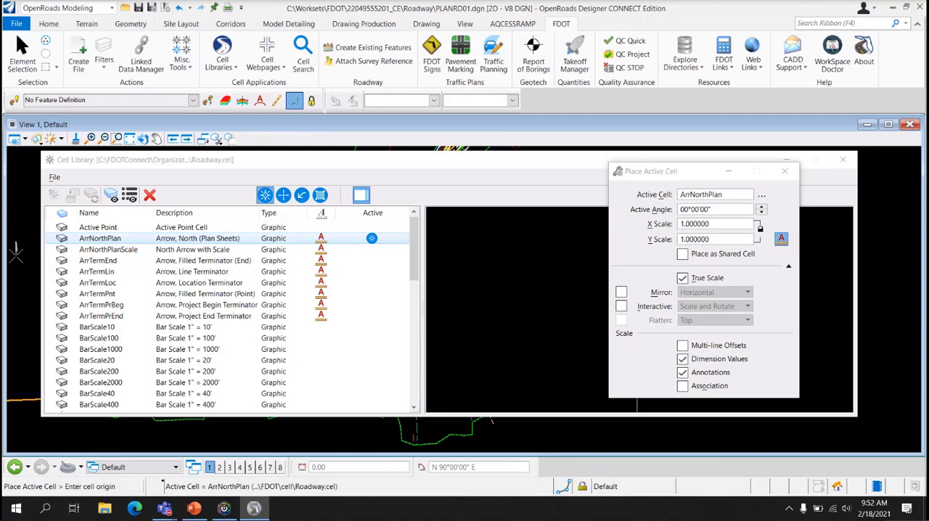
scroll(15, 256, "up", 4)
scroll(20, 265, "down", 4)
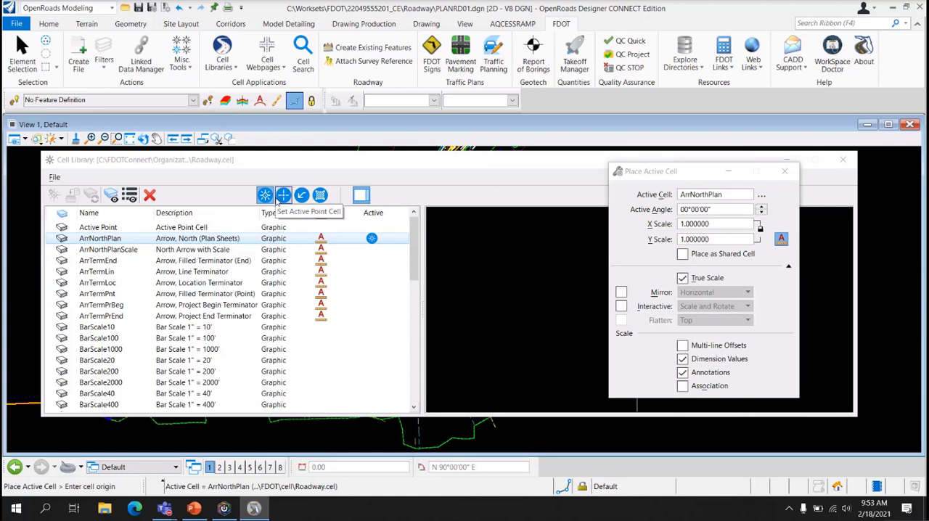
left_click(174, 271)
left_click(303, 197)
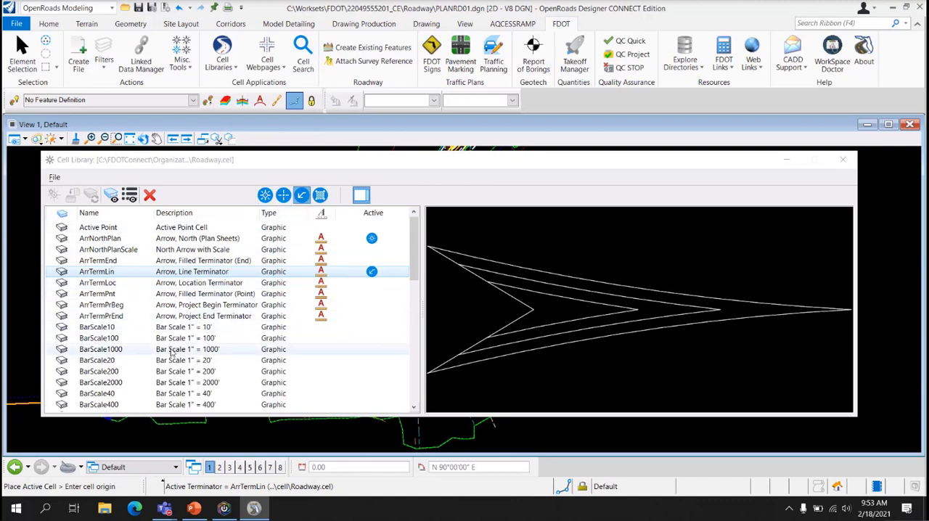
Preview the RevBlockText cell and make RevTriangle the active pattern cell
left_click(417, 339)
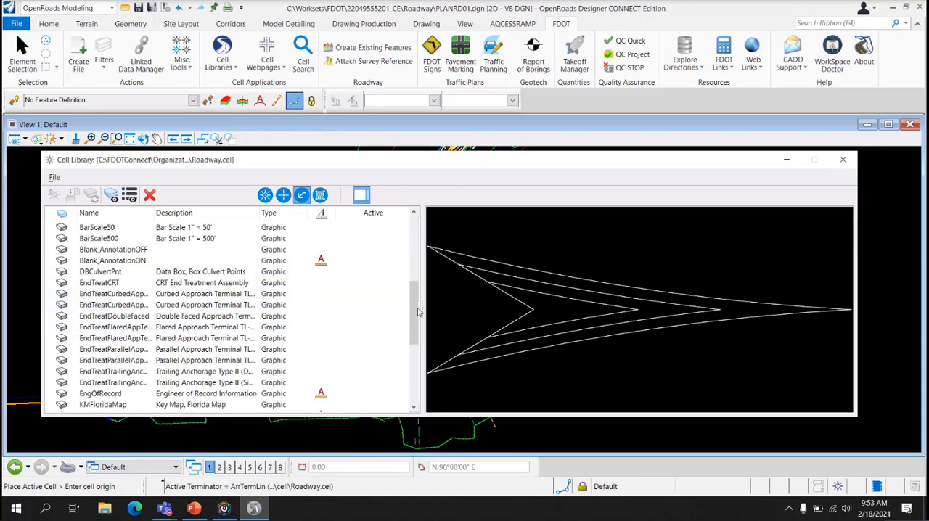
scroll(417, 339, "down", 3)
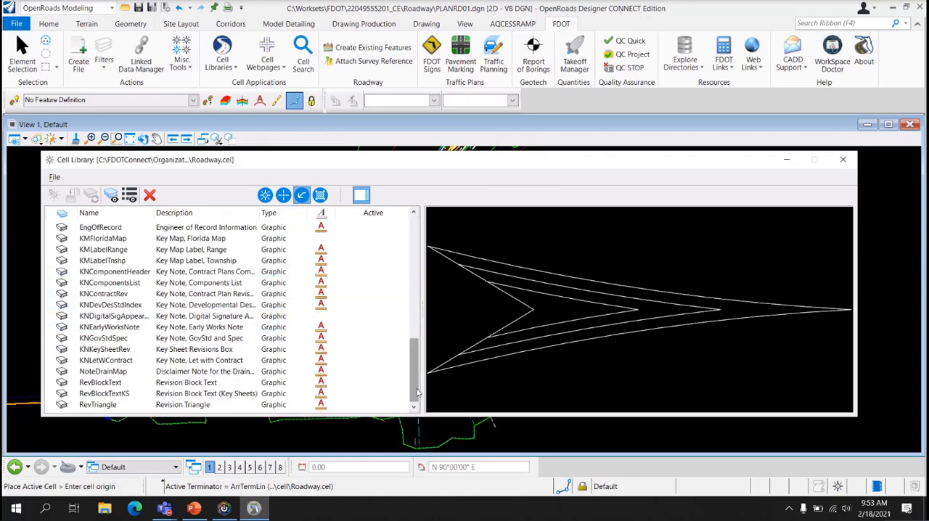
left_click(115, 382)
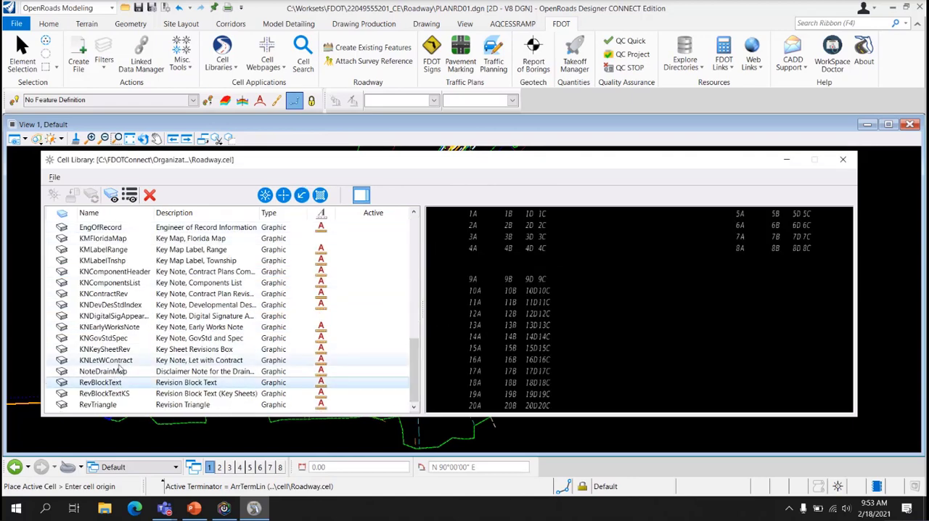
left_click(101, 405)
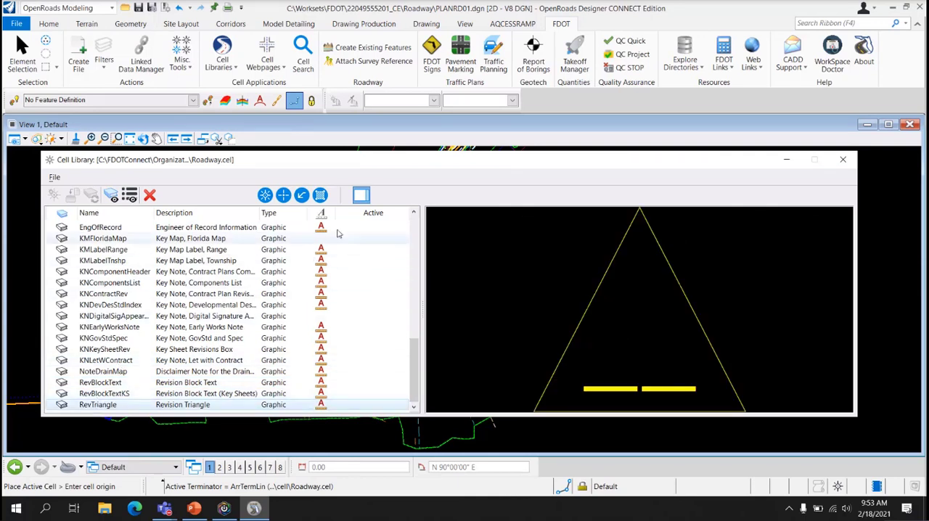
left_click(320, 195)
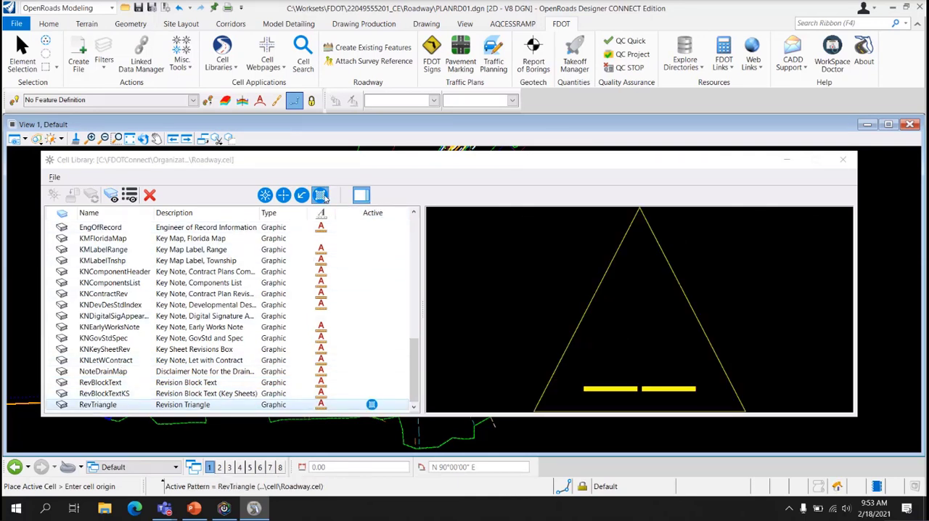
Make EngOfRecord the active placement cell and set the Active Point cell as the active point
left_click(240, 228)
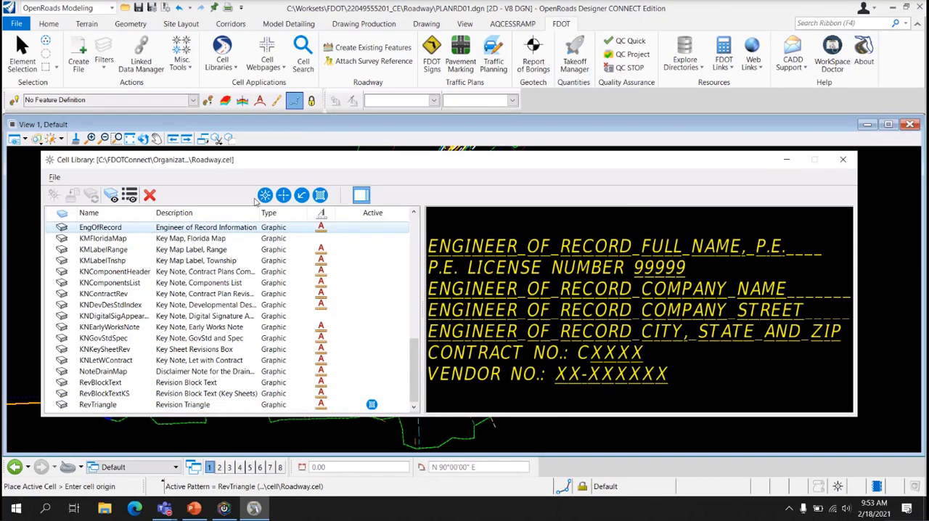
left_click(265, 195)
left_click_drag(415, 366, 416, 239)
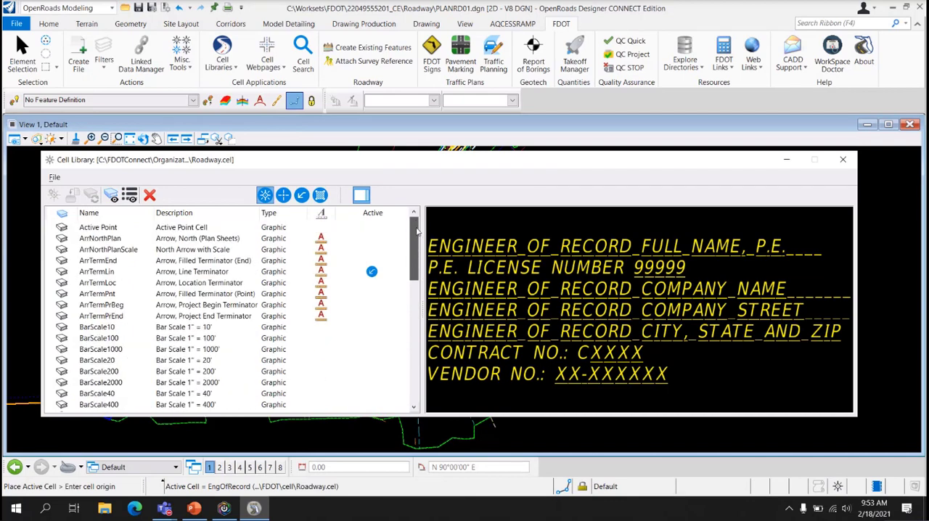
left_click(211, 227)
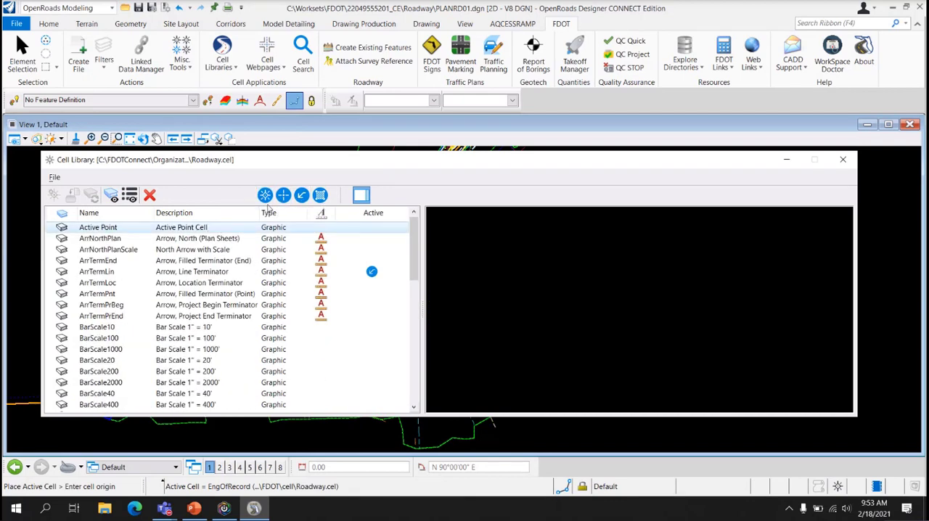
left_click(283, 194)
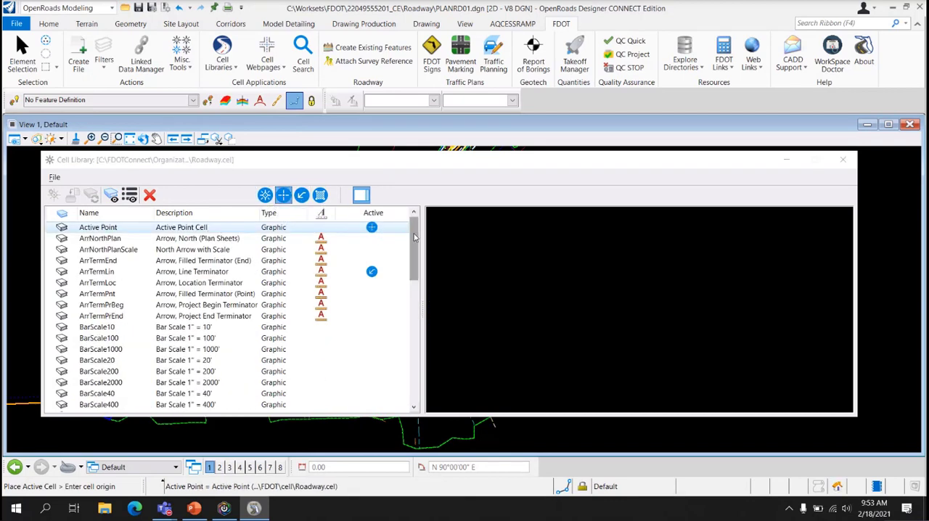
mouse_move(416, 237)
left_mouse_down()
mouse_move(420, 363)
mouse_move(424, 227)
left_mouse_up()
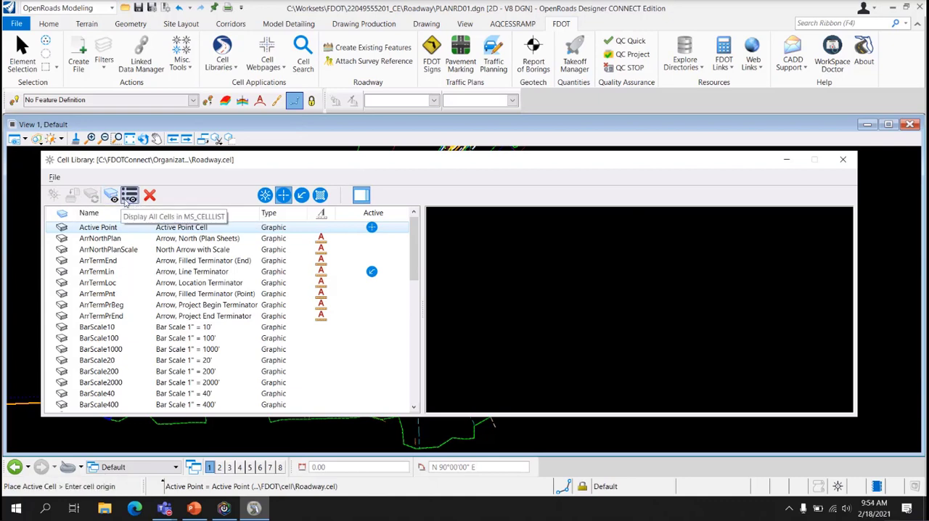
Shrink the Cell Library window to uncover the Place Active Cell settings and bring those settings into focus
scroll(48, 243, "down", 10)
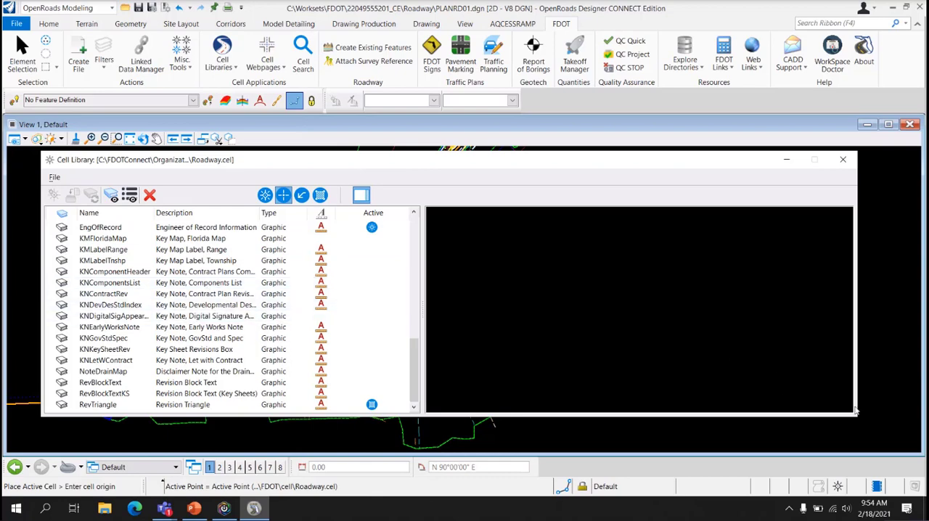
left_click_drag(858, 419, 485, 409)
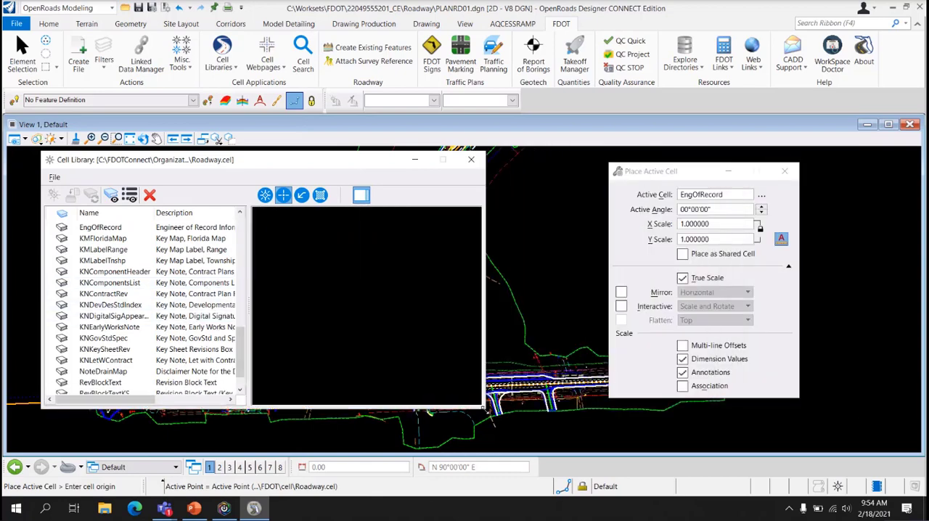
left_click(661, 175)
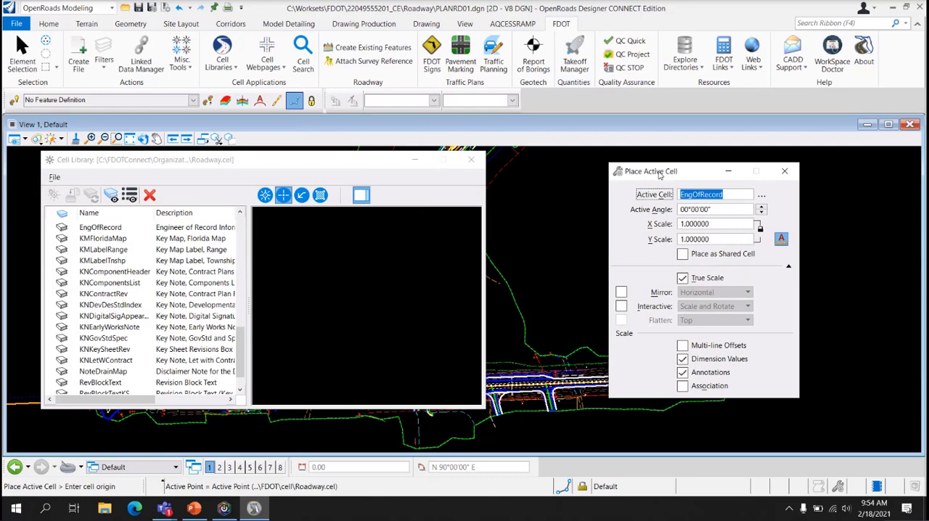
Make BarScale50 from the Roadway cell library the active placement cell and close the library
scroll(571, 317, "up", 3)
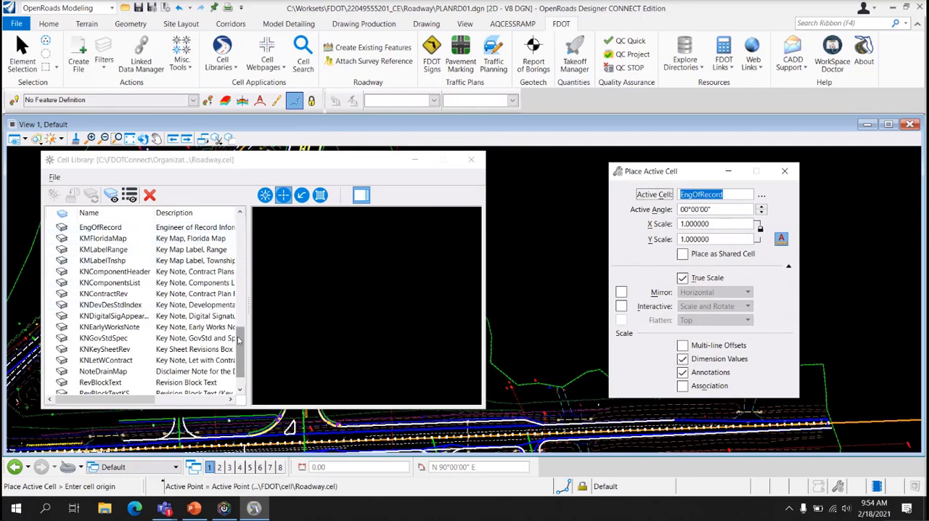
left_click_drag(240, 351, 240, 236)
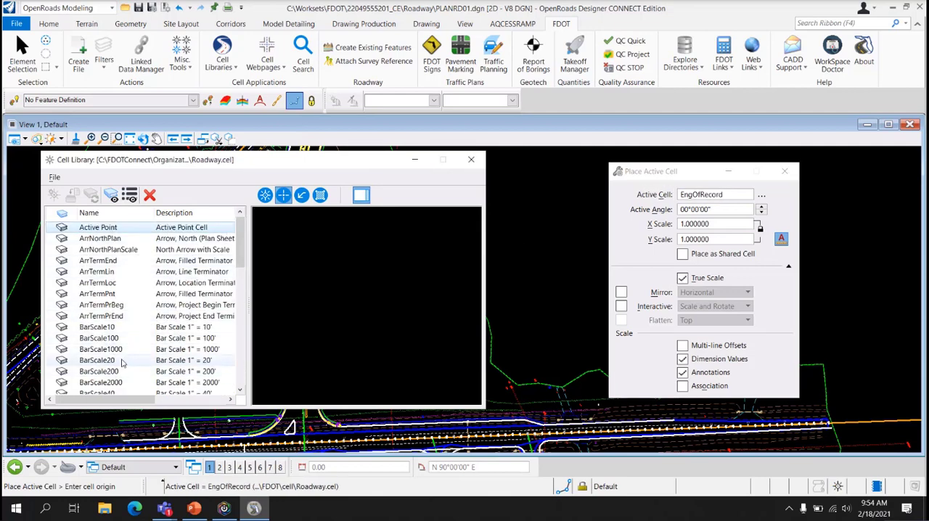
scroll(116, 385, "down", 2)
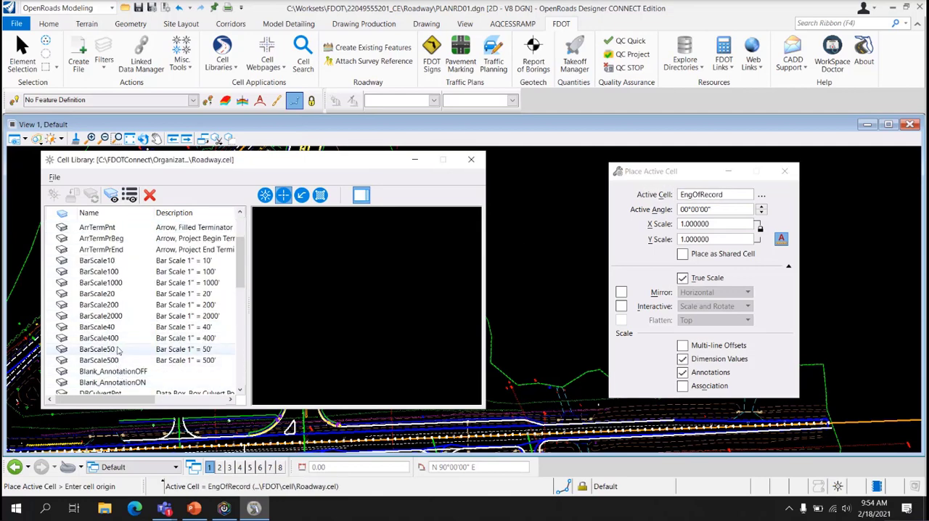
double_click(120, 350)
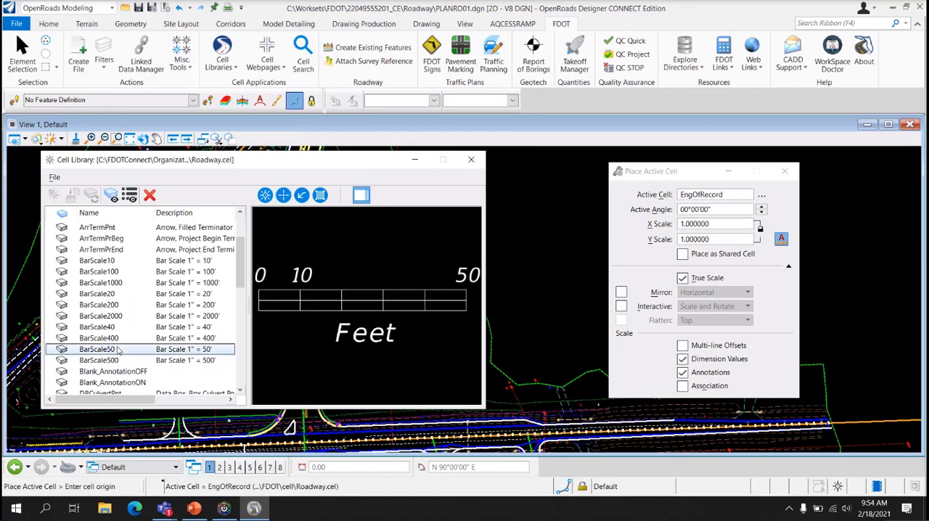
left_click(471, 160)
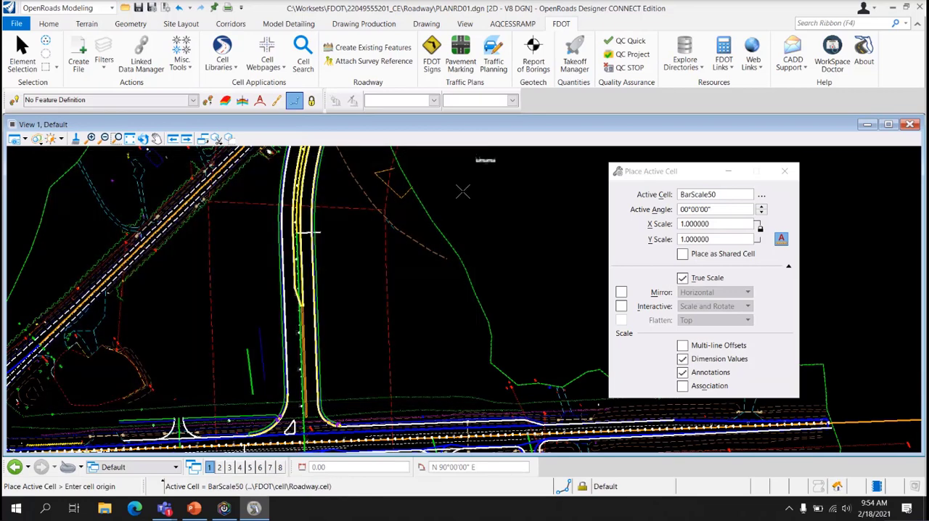
scroll(518, 300, "up", 5)
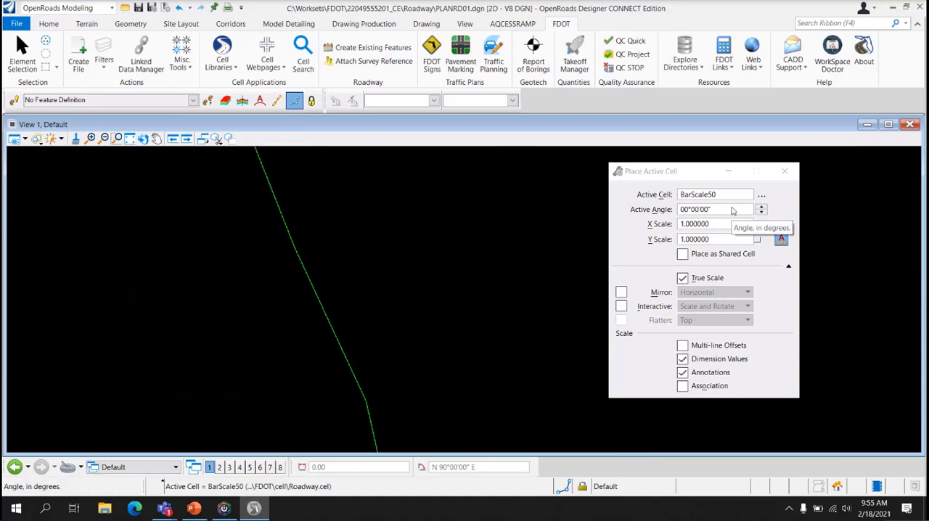
Set the active angle for placing the bar scale cell to 15 degrees
left_click(640, 202)
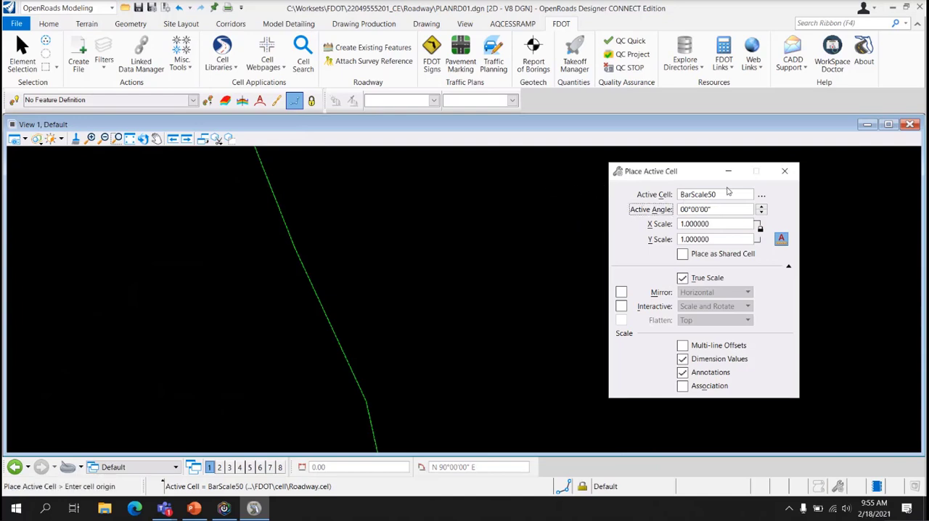
left_click(727, 209)
type("15")
key("Tab")
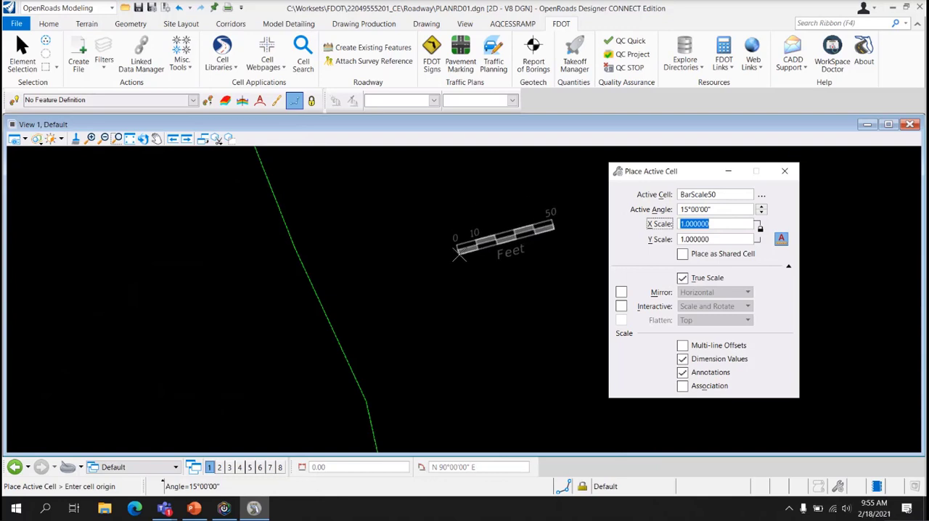
Reset the bar scale cell's active angle to 0 degrees
key("shift+Tab")
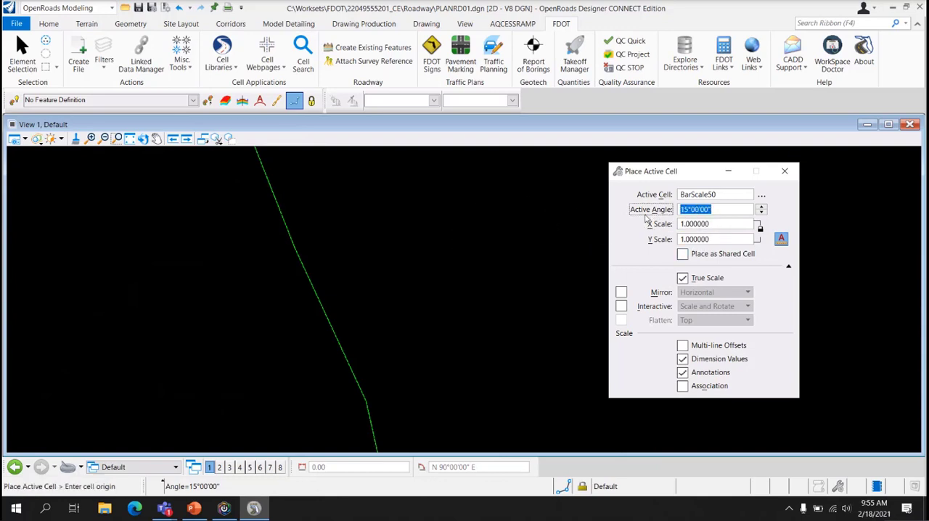
type("0")
key("Tab")
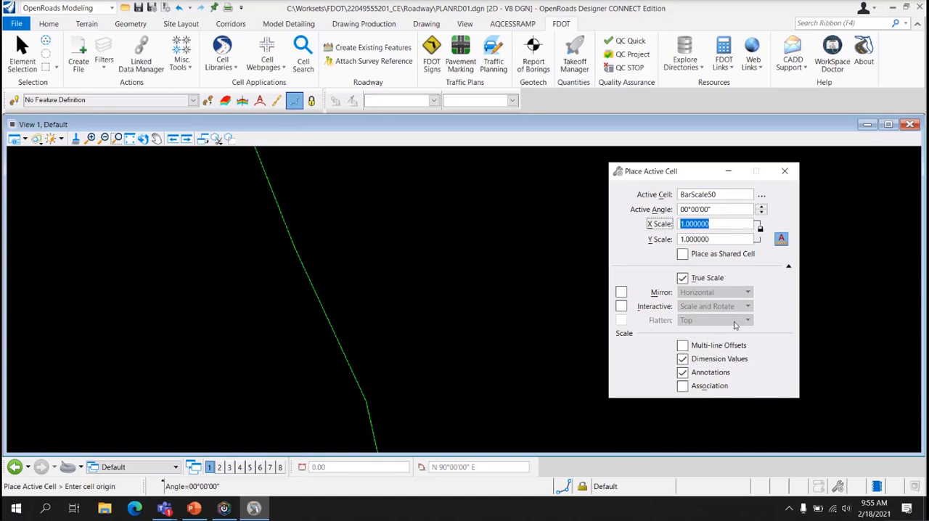
Enable interactive placement, view its scale and rotate choices without changing them, and disable it again
left_click(622, 307)
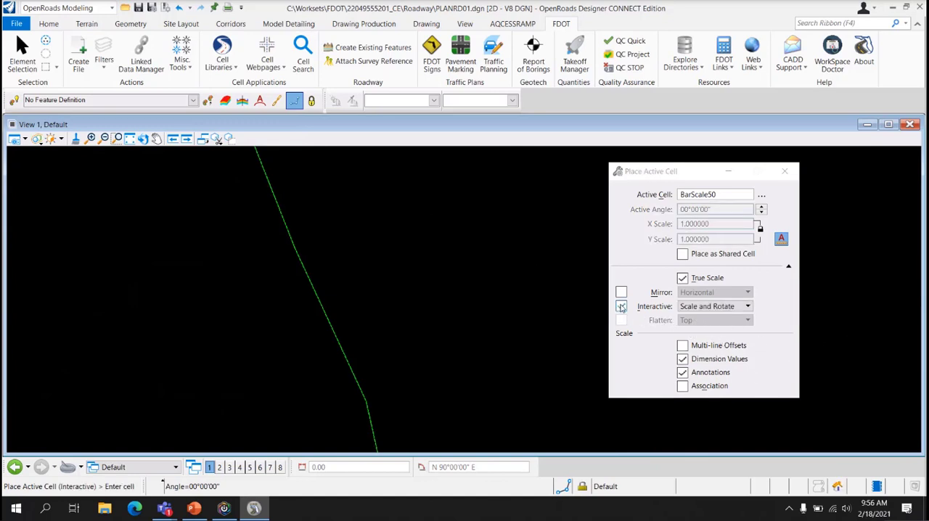
left_click(710, 307)
left_click(710, 307)
left_click(710, 307)
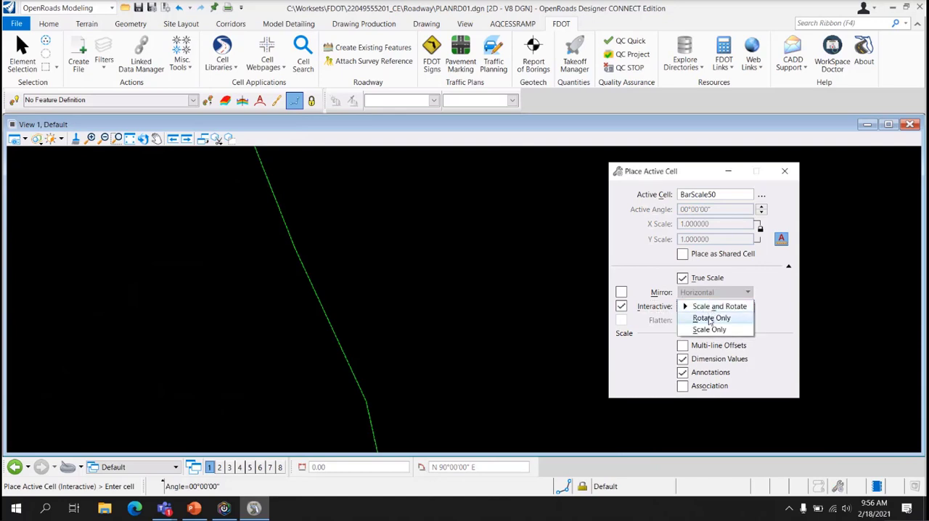
left_click(629, 275)
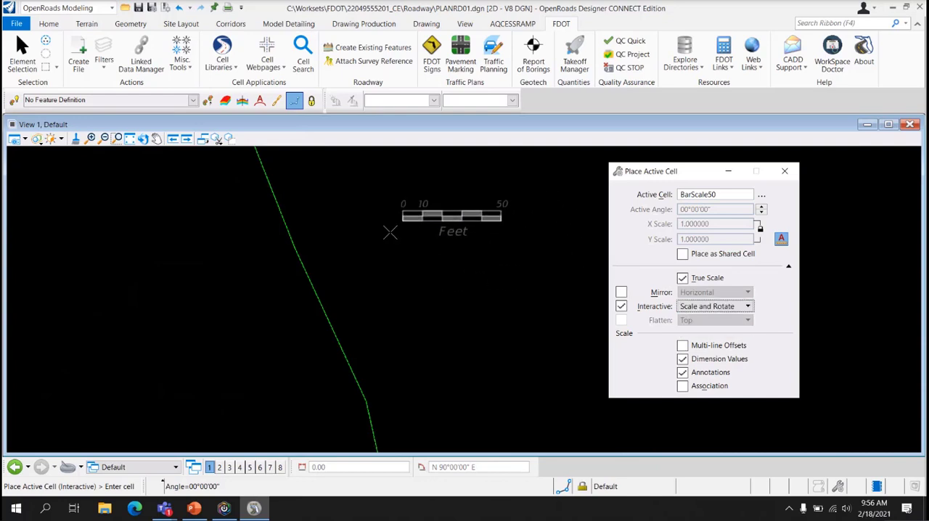
left_click(621, 306)
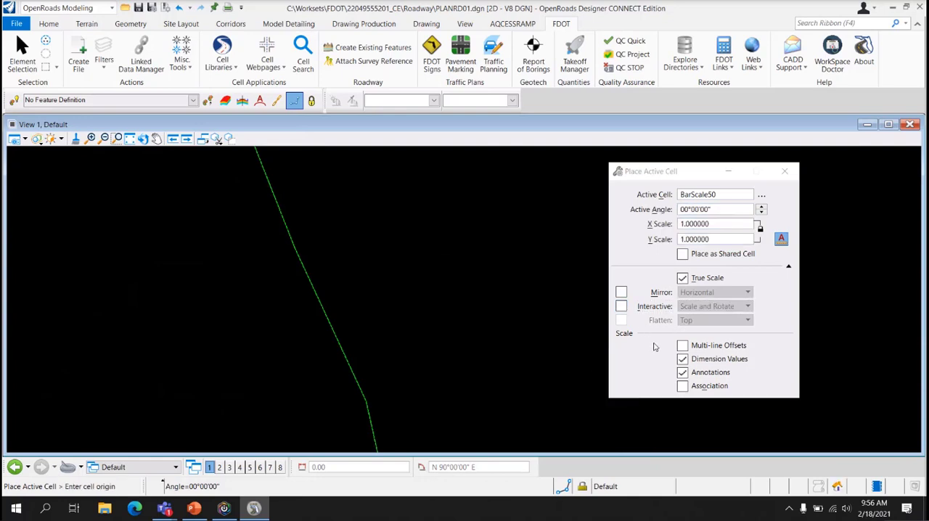
Turn off annotation scale for the active cell, place BarScale50 in the empty area beside the green line, and end placement
left_click(783, 240)
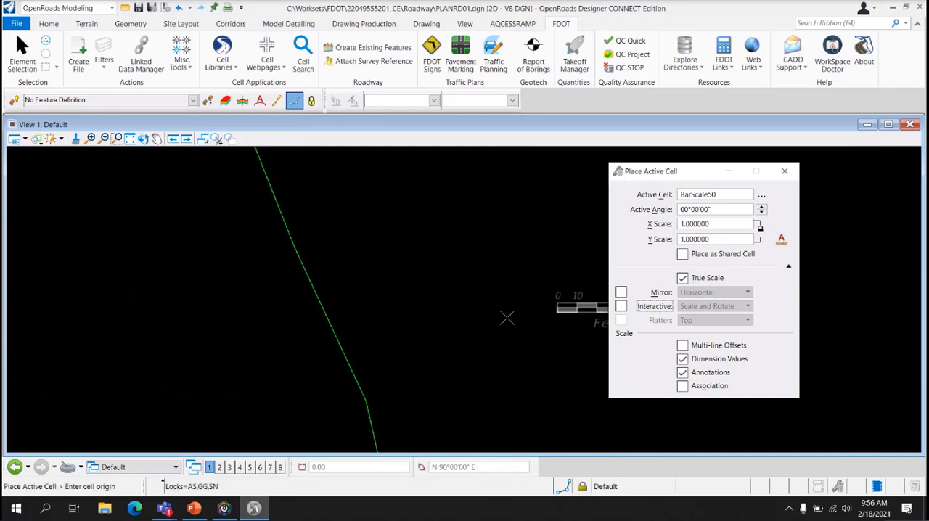
left_click(421, 277)
key("Escape")
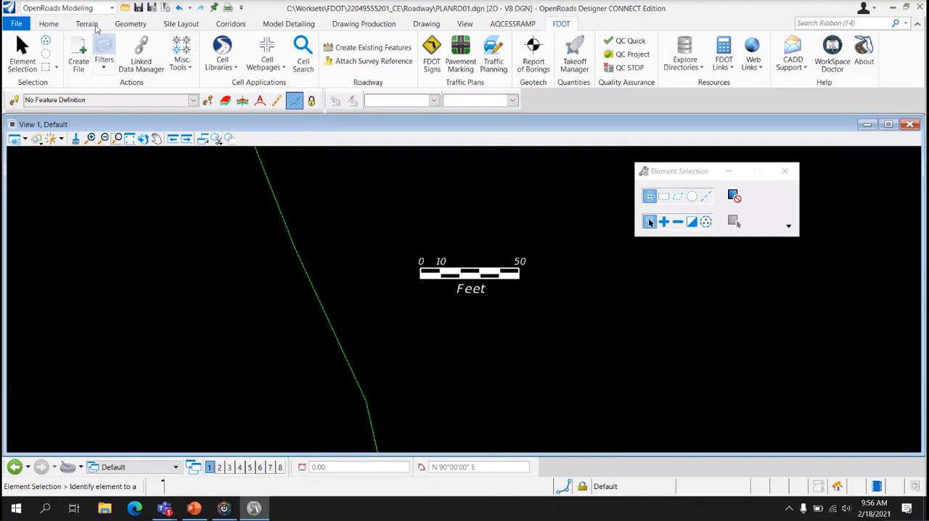
Reopen the Roadway cell library, make BarScale50 the active placement cell again, and exit without placing it
left_click(47, 23)
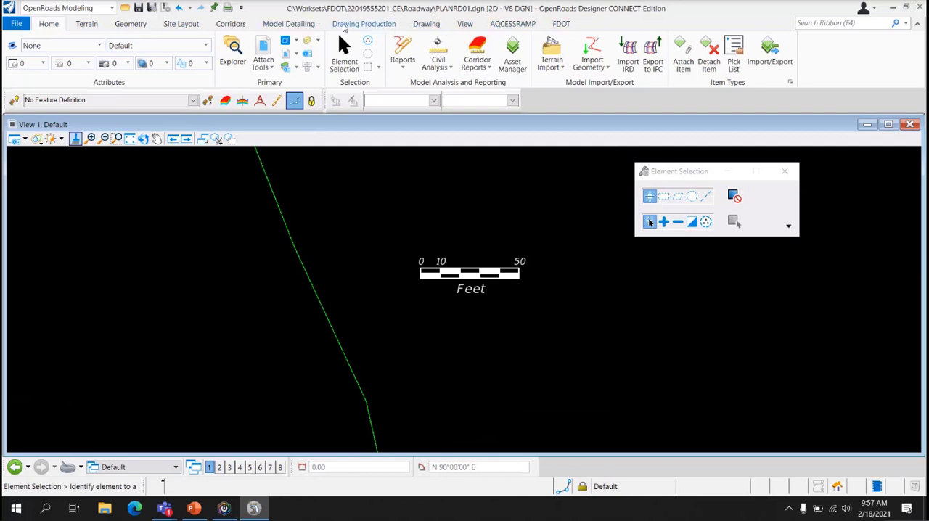
left_click(569, 26)
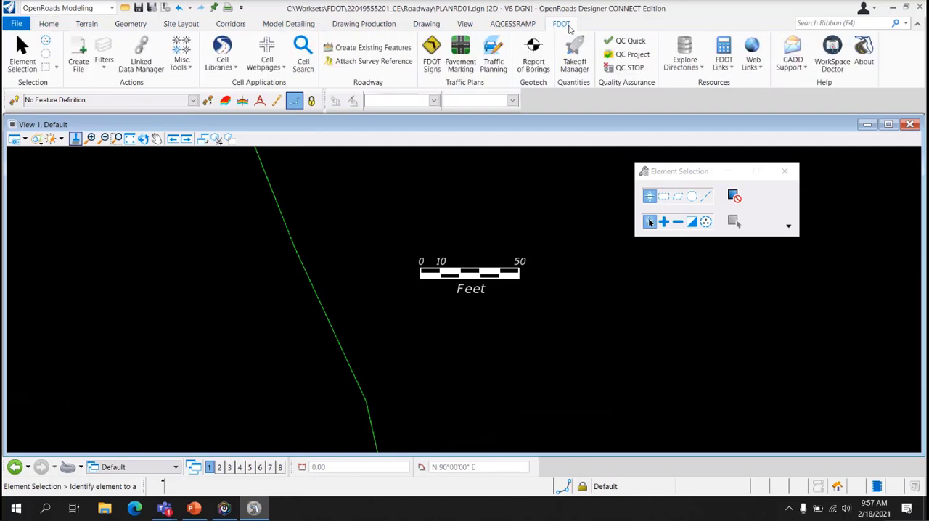
left_click(220, 65)
left_click(231, 83)
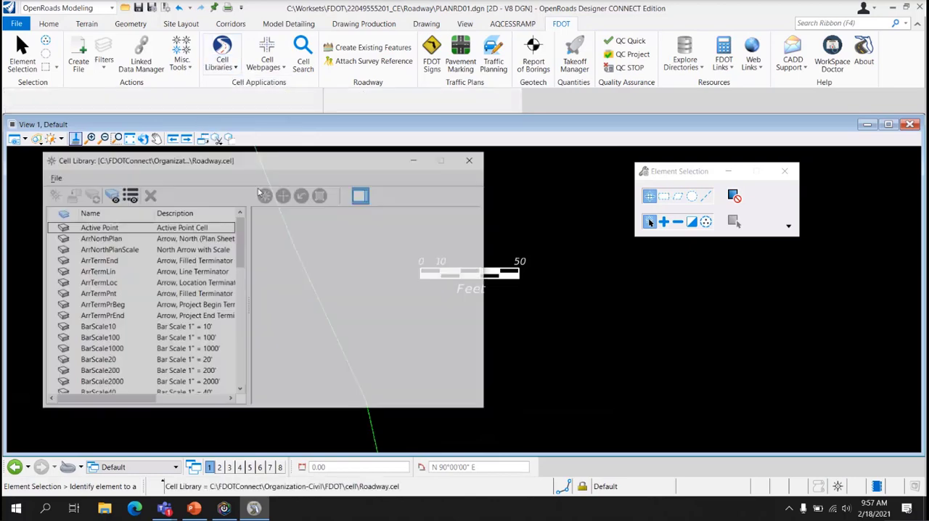
scroll(117, 317, "down", 1)
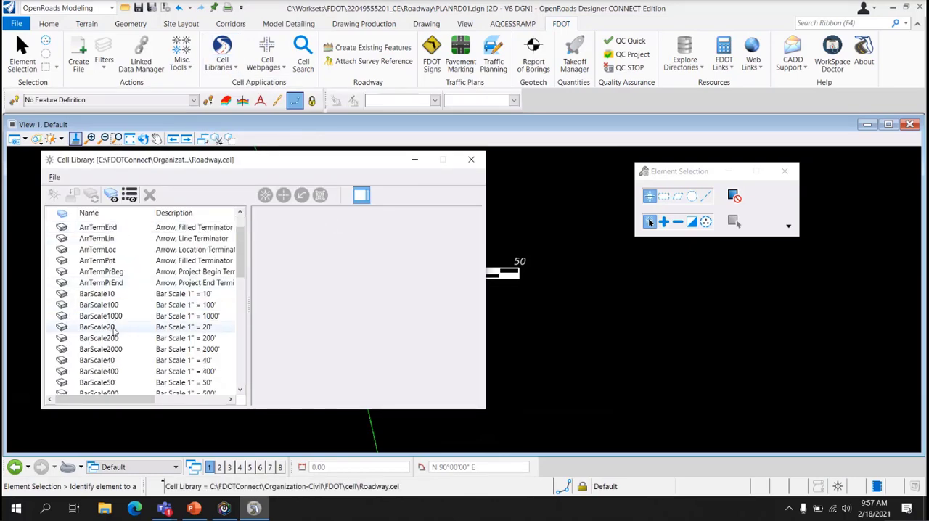
double_click(122, 385)
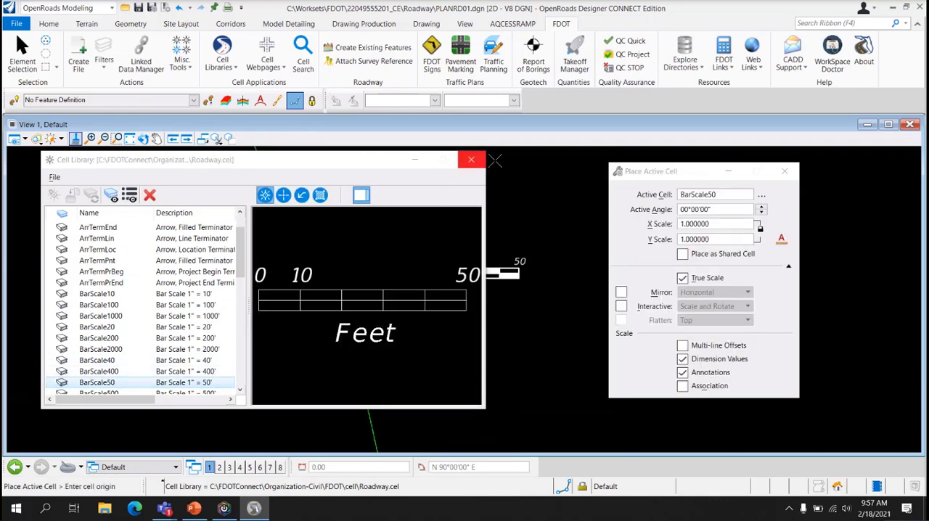
left_click(664, 174)
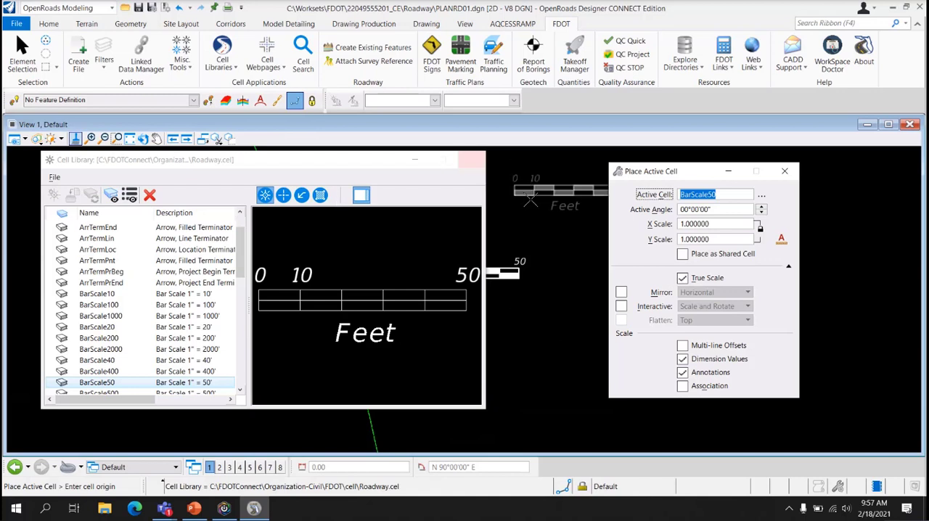
key("Escape")
left_click(472, 159)
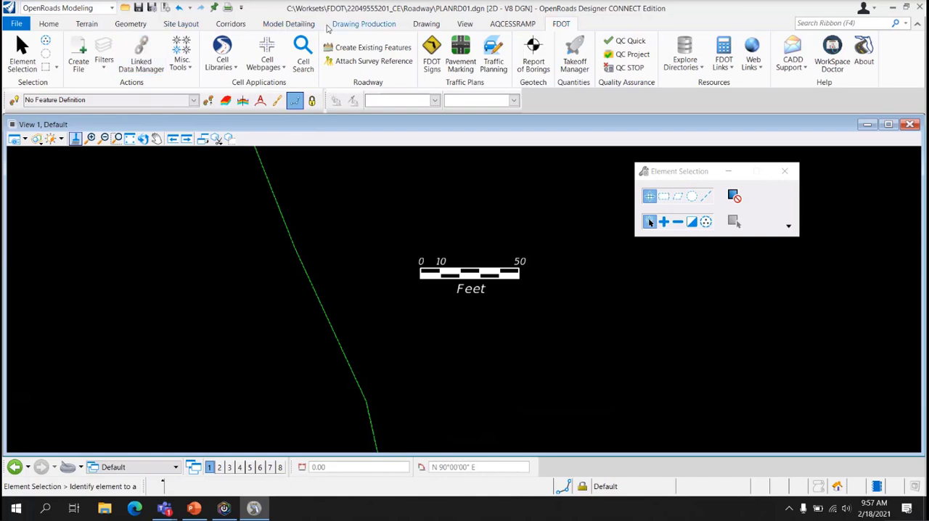
Use Select and Place Cell to copy the placed bar scale across the green line, and undo the placement
left_click(427, 23)
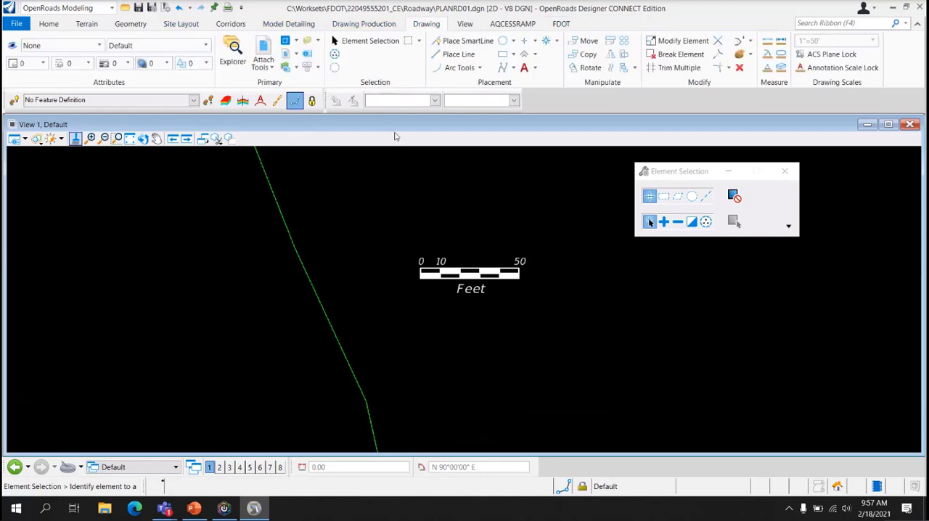
left_click(557, 42)
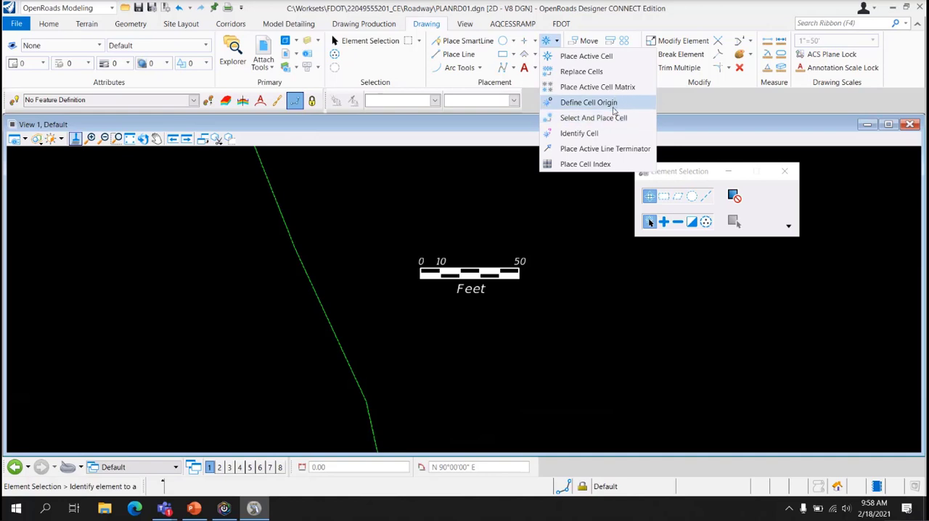
left_click(600, 118)
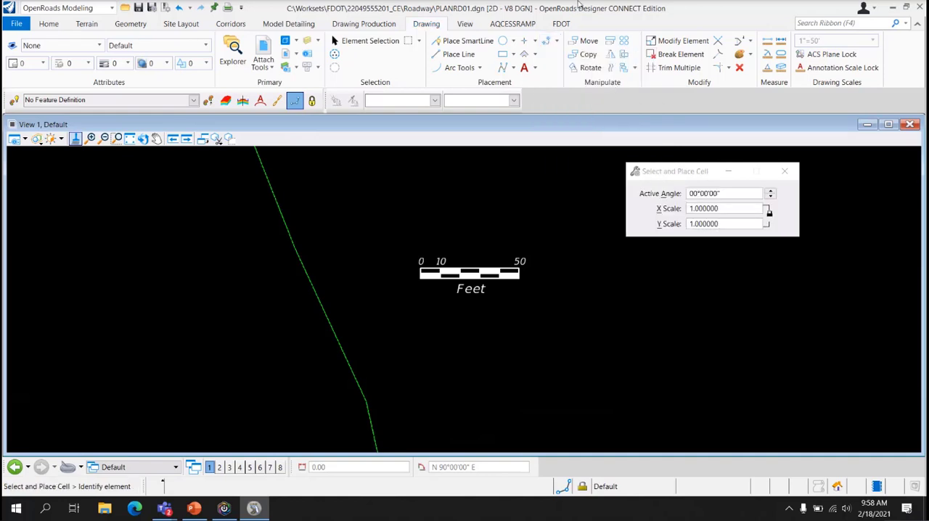
left_click(556, 41)
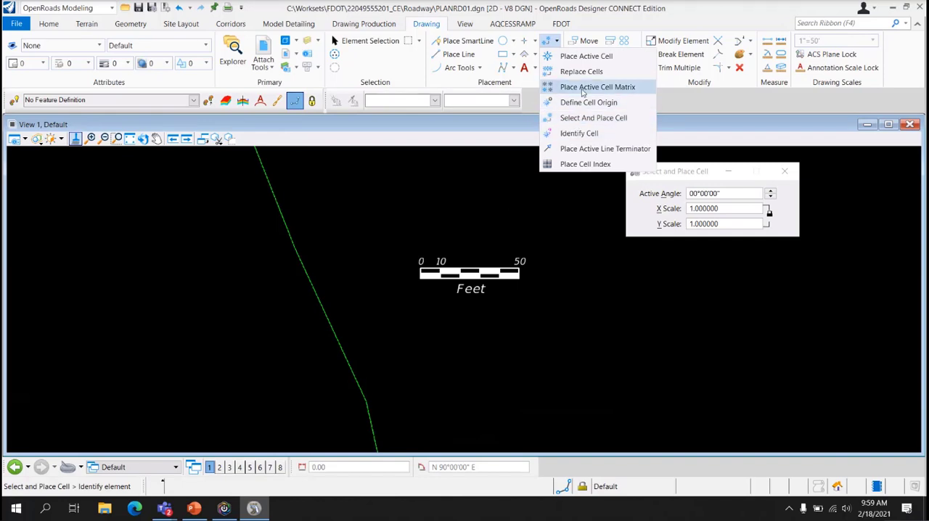
left_click(594, 117)
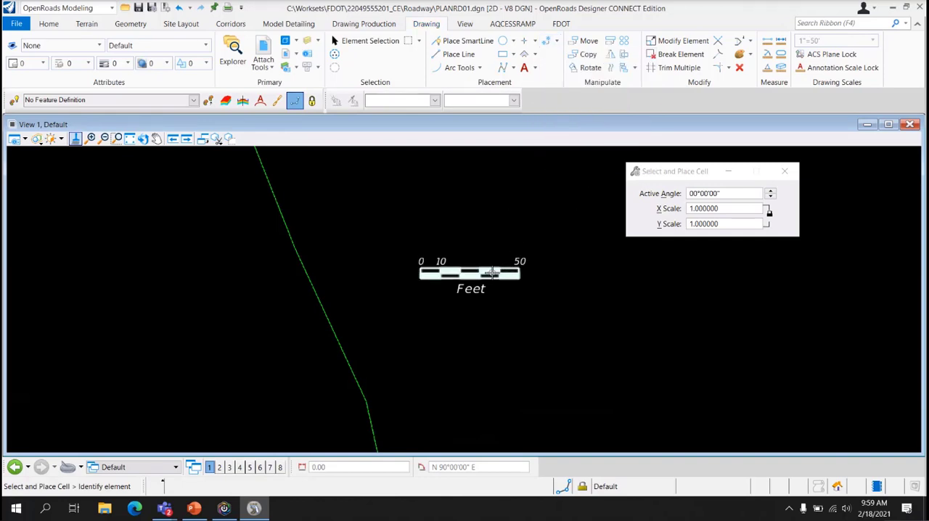
left_click(489, 267)
left_click(120, 339)
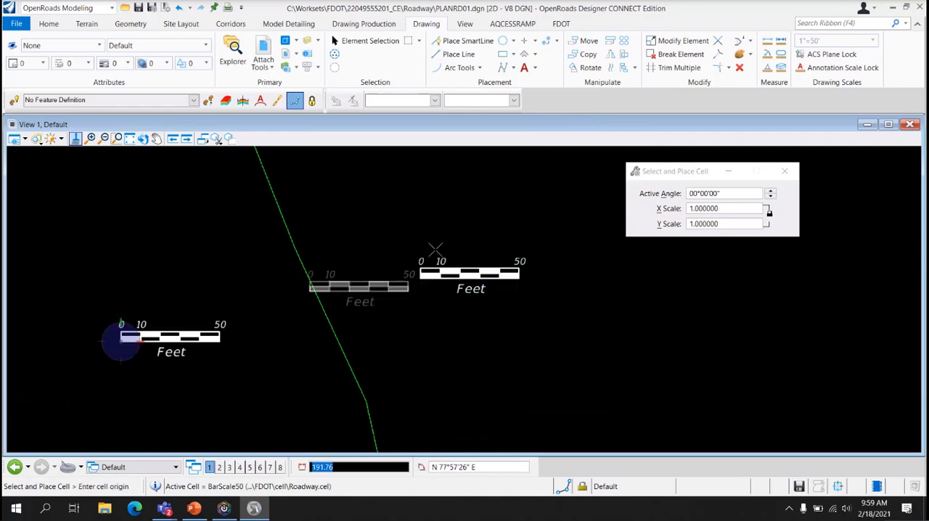
right_click(629, 324)
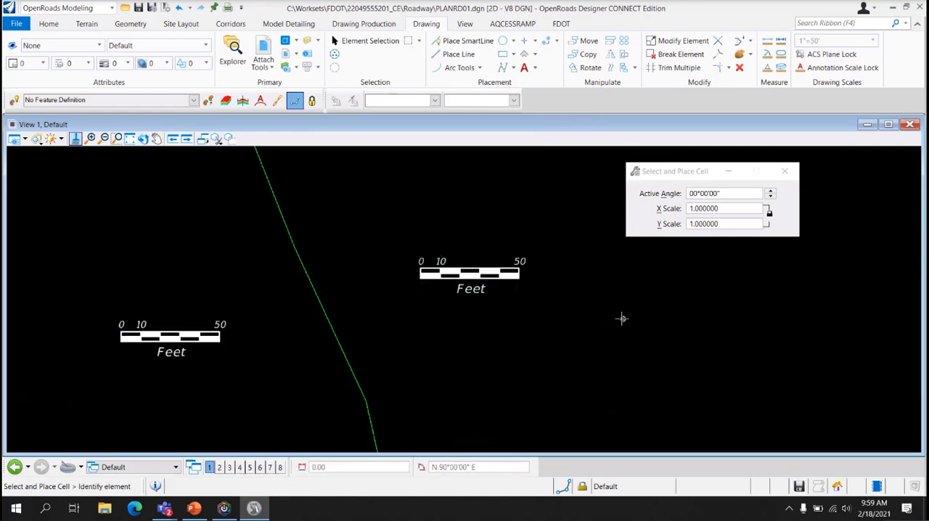
key("ctrl+z")
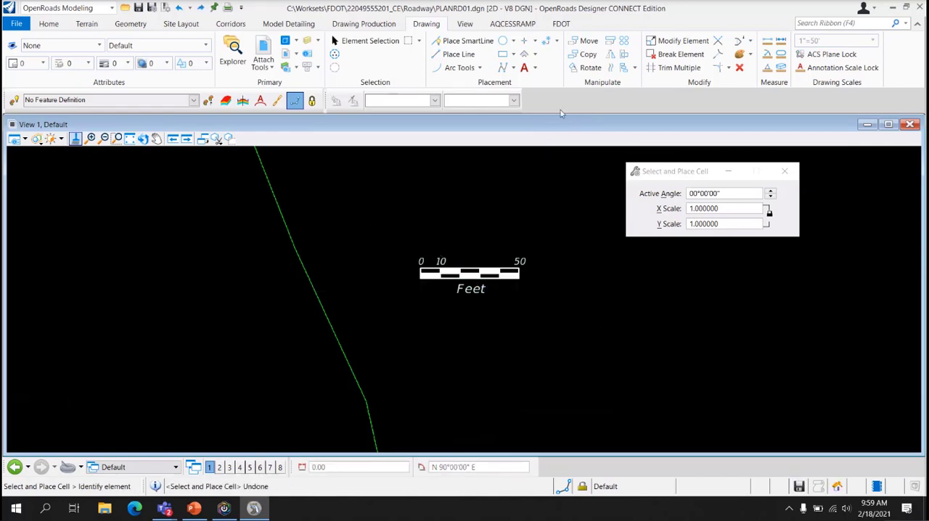
Query the placed bar scale with the Identify Cell tool, and bring up the list of cell placement tools
left_click(556, 41)
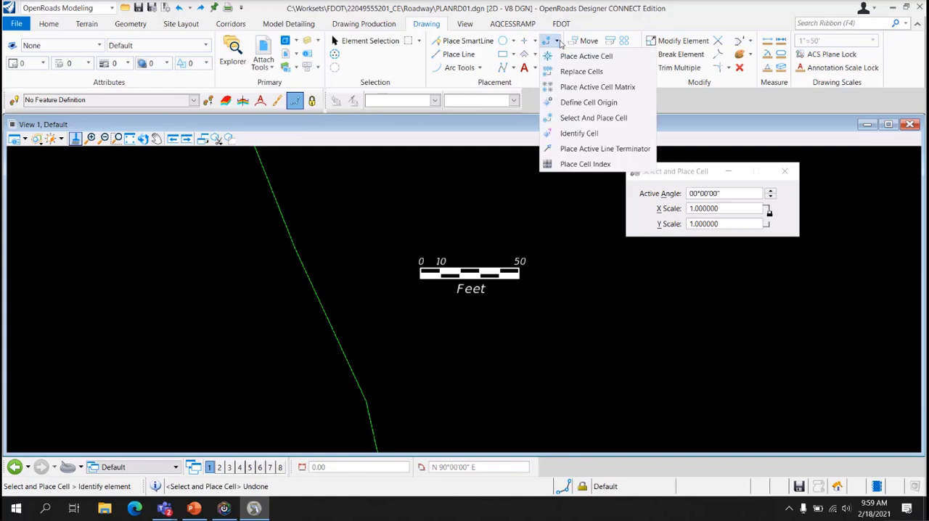
left_click(578, 134)
left_click(508, 272)
left_click(628, 232)
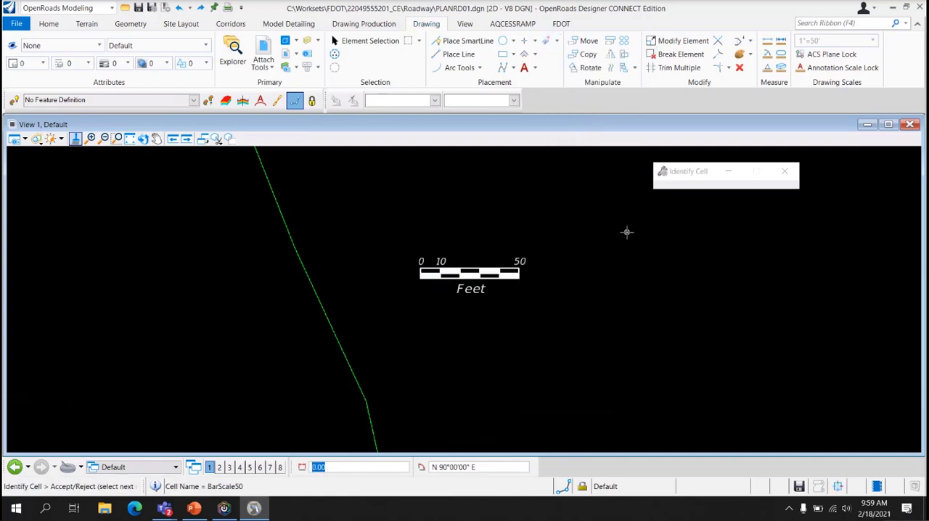
left_click(465, 271)
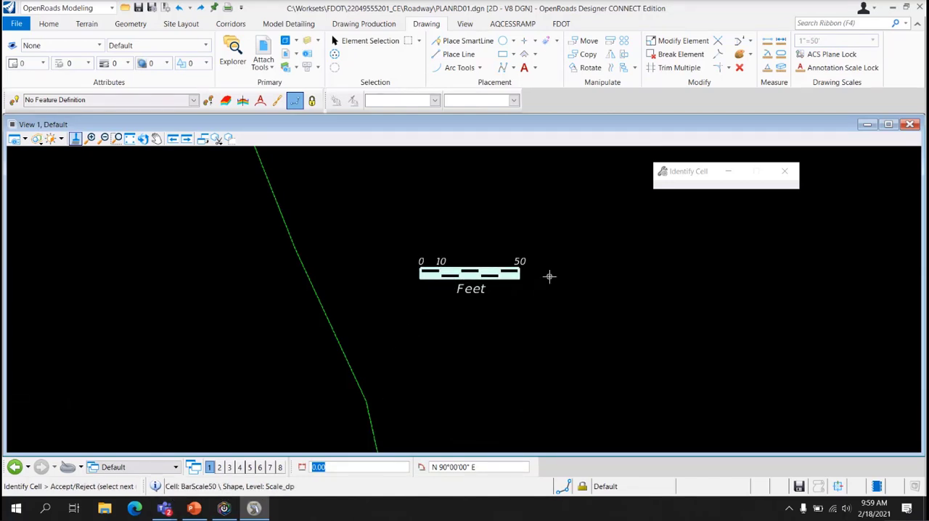
left_click(556, 40)
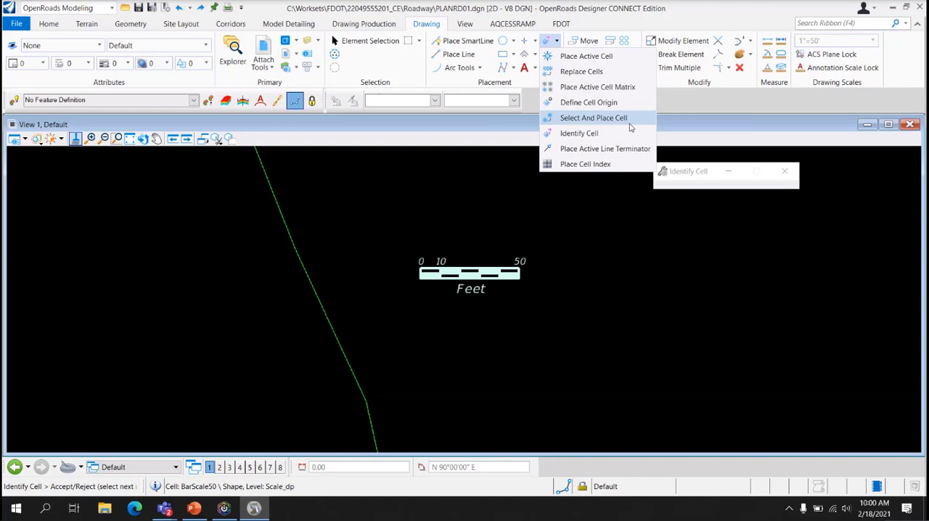
Delete the placed BarScale50 cell and check the list of available FDOT cell libraries
key("Delete")
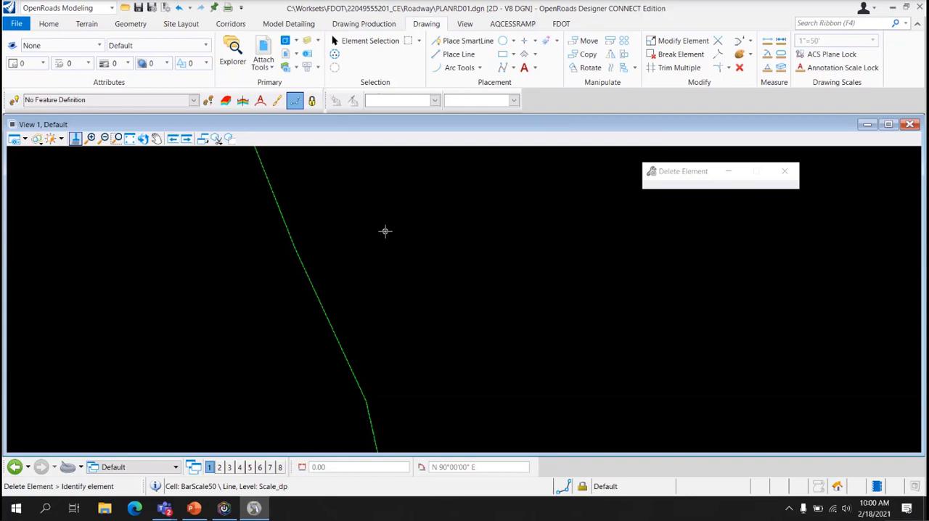
left_click(562, 24)
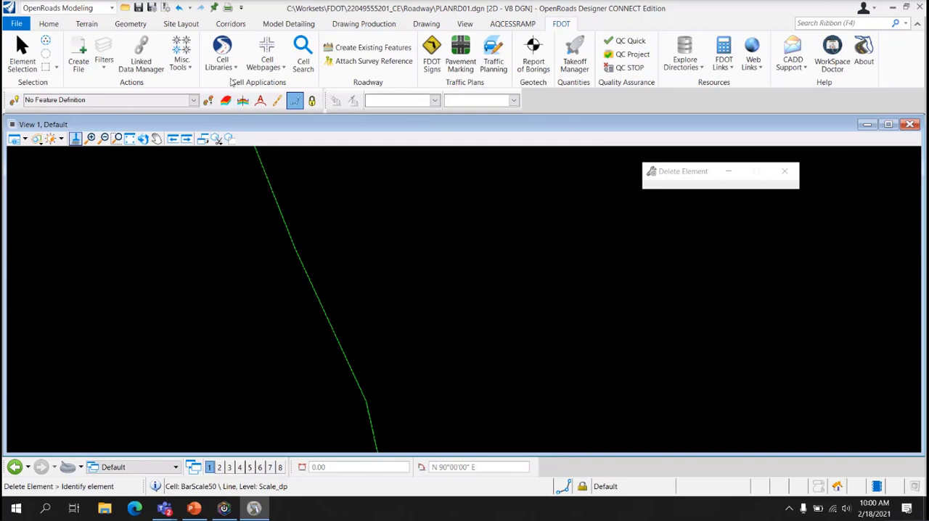
left_click(215, 72)
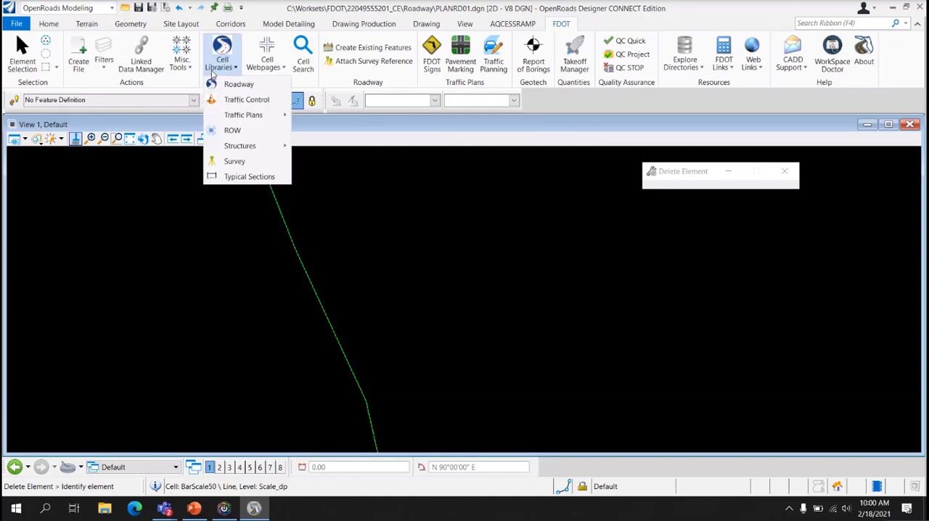
left_click(214, 72)
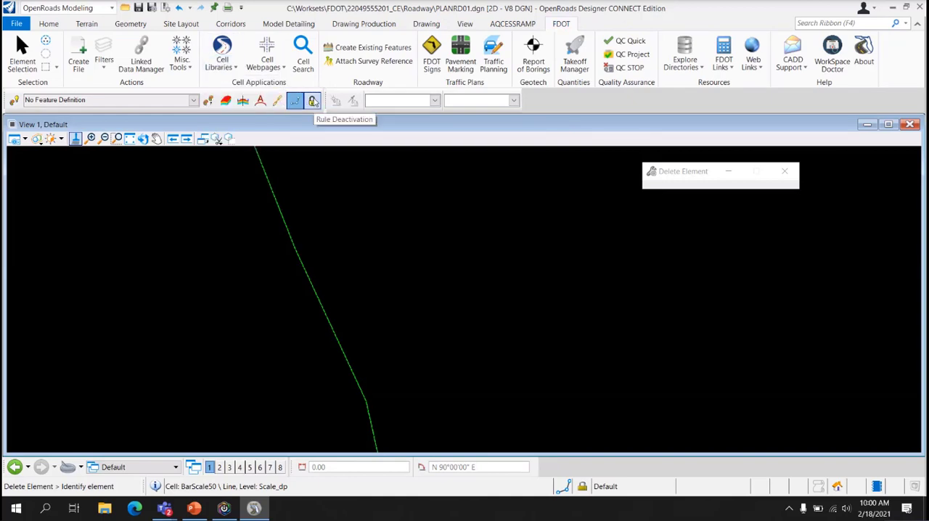
Open FDOT Cell Search, look through its listed cell libraries, and clear them all
left_click(303, 58)
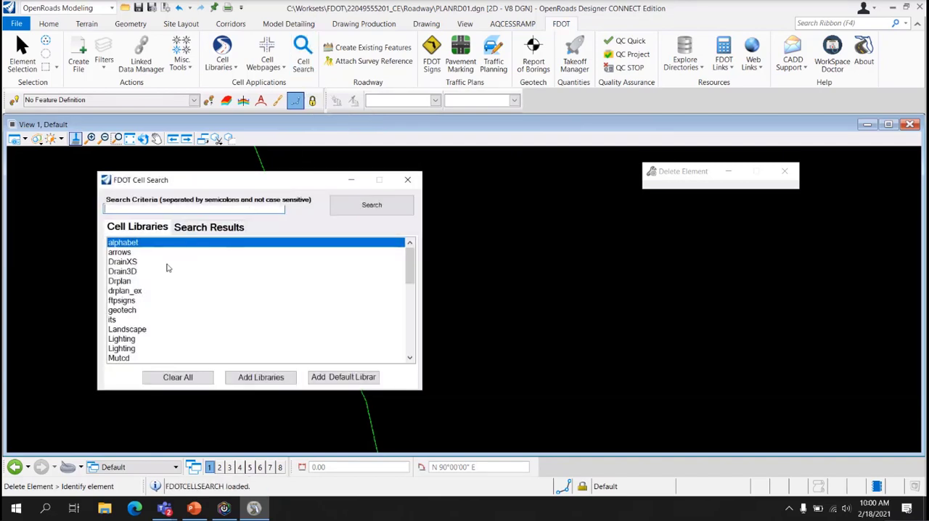
left_click(166, 347)
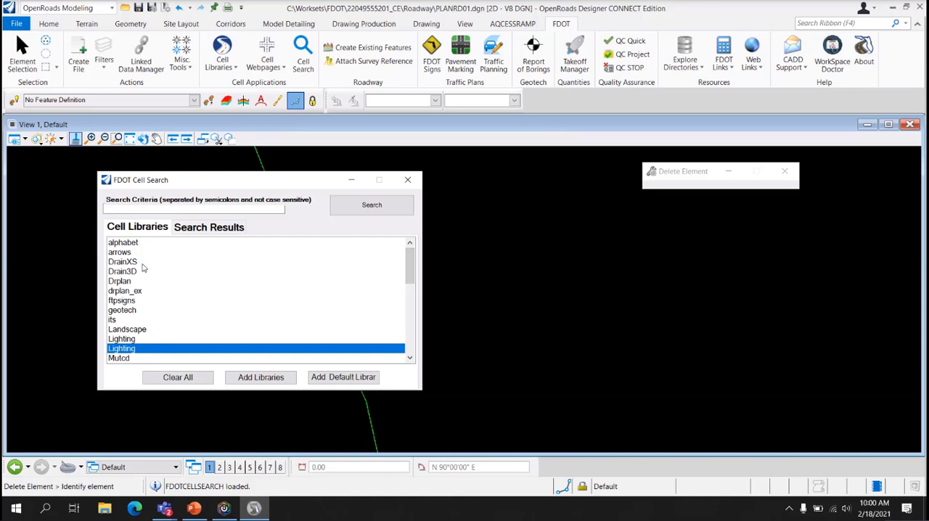
left_click(143, 262)
left_click(175, 320)
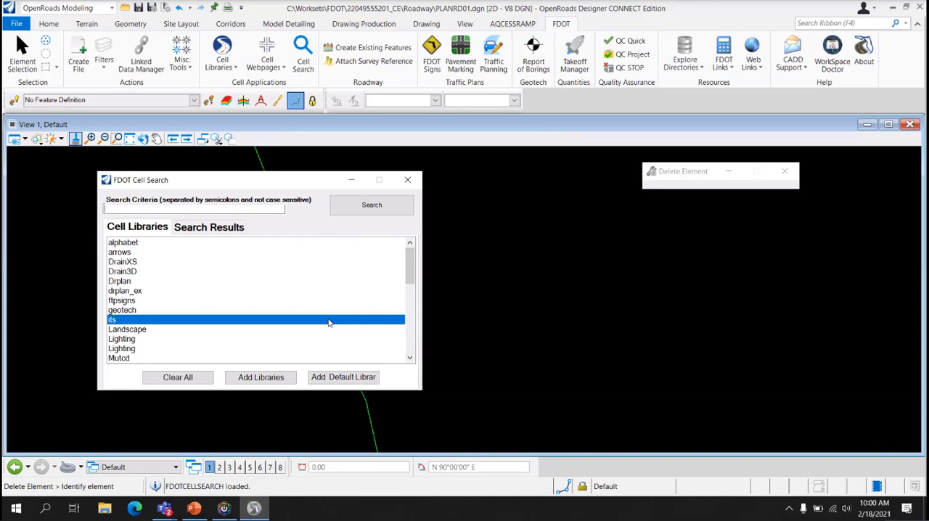
left_click(178, 378)
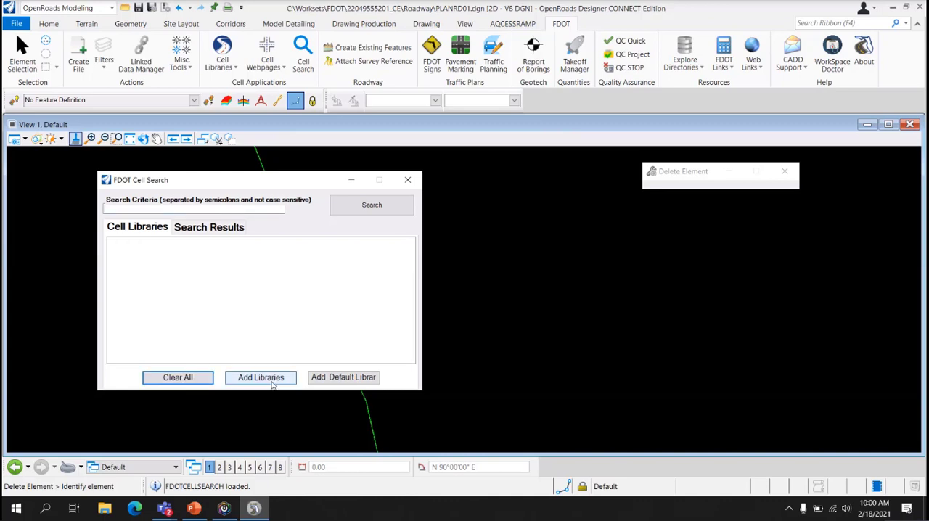
Start adding libraries to the search and browse to the FDOTConnect, Organization-Civil, FDOT, Cell folder on the C: drive
left_click(274, 378)
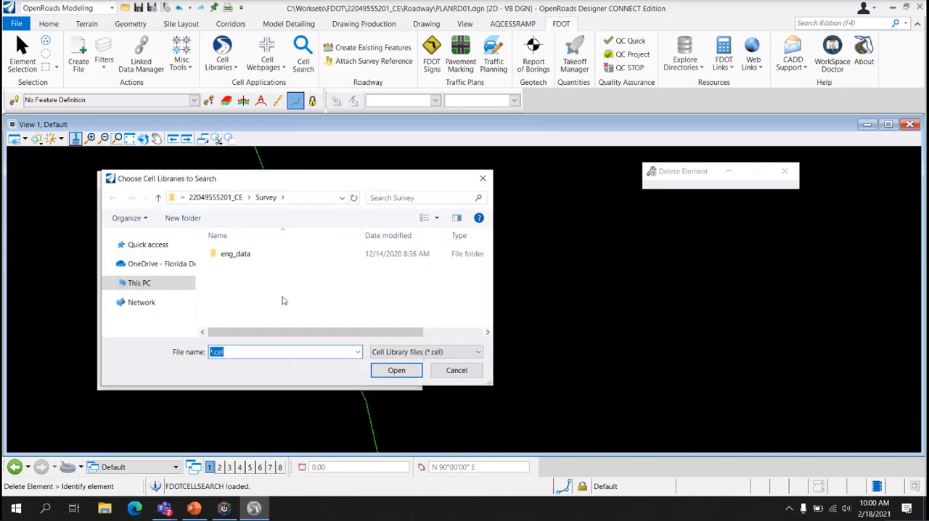
left_click(156, 285)
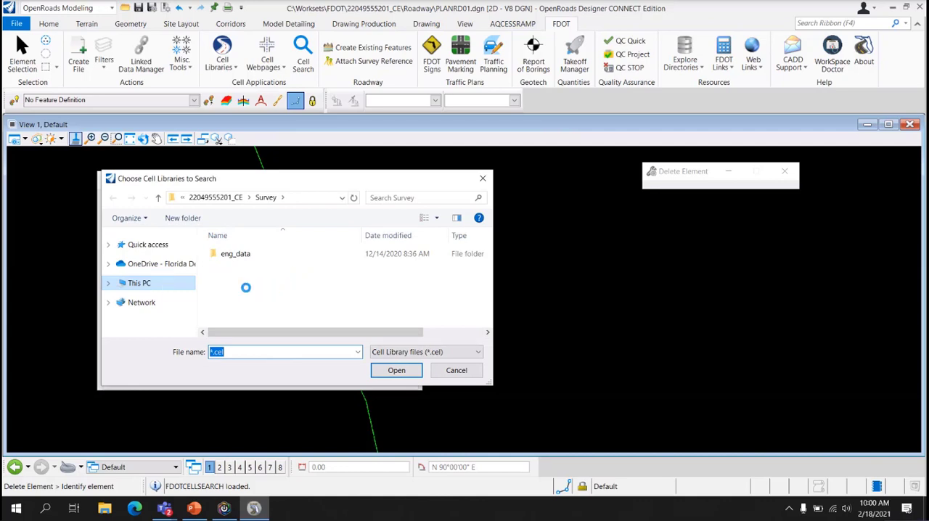
double_click(245, 287)
double_click(245, 253)
double_click(260, 269)
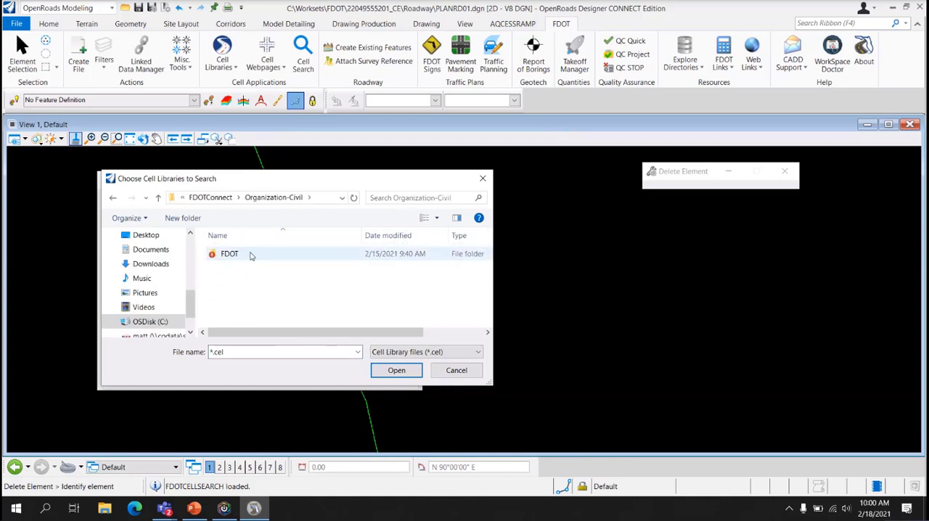
double_click(250, 255)
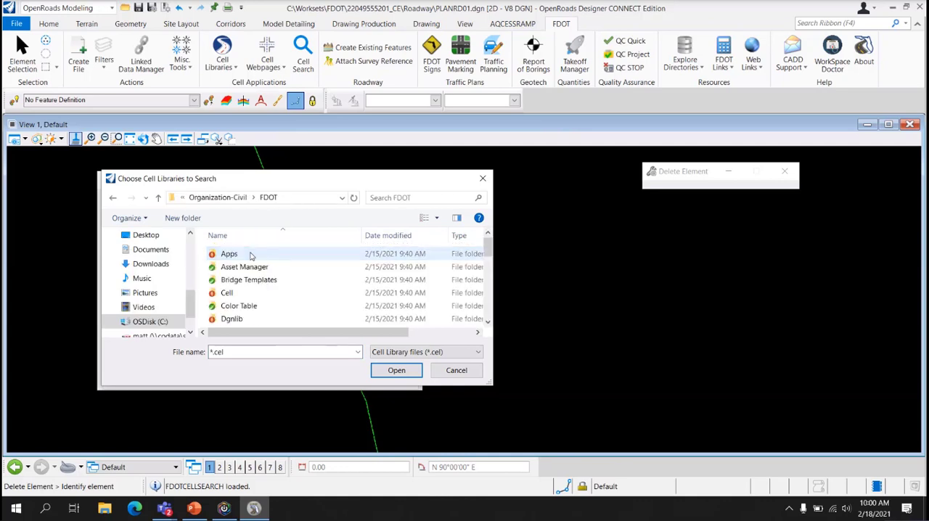
double_click(233, 292)
Add the cell libraries from alphabet.cel through OpenBridgeModeler.Drawings.cel to the search list, and close FDOT Cell Search without searching
scroll(287, 293, "down", 5)
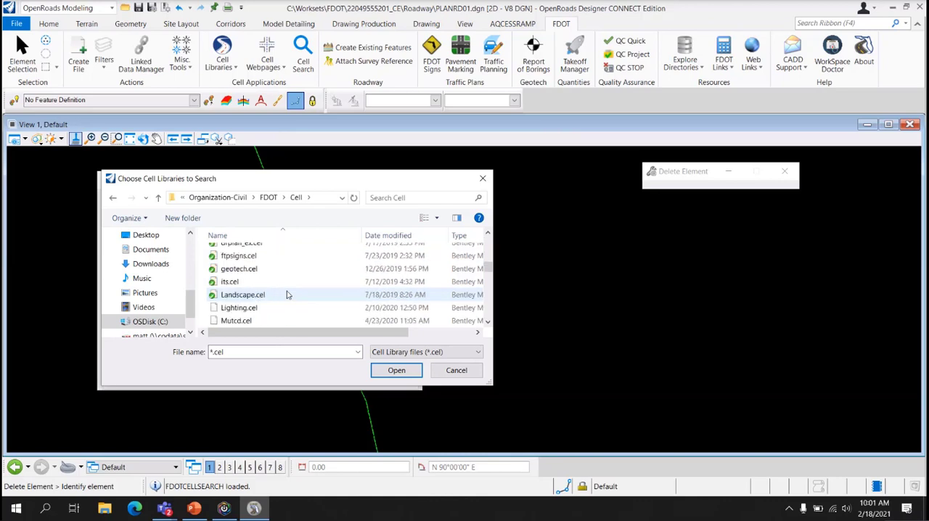
scroll(287, 289, "up", 2)
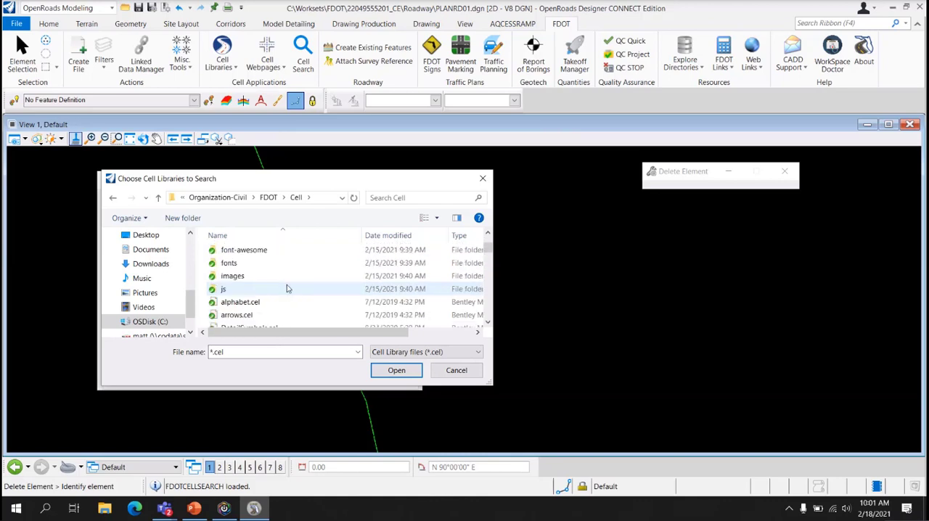
left_click(279, 302)
scroll(277, 310, "down", 5)
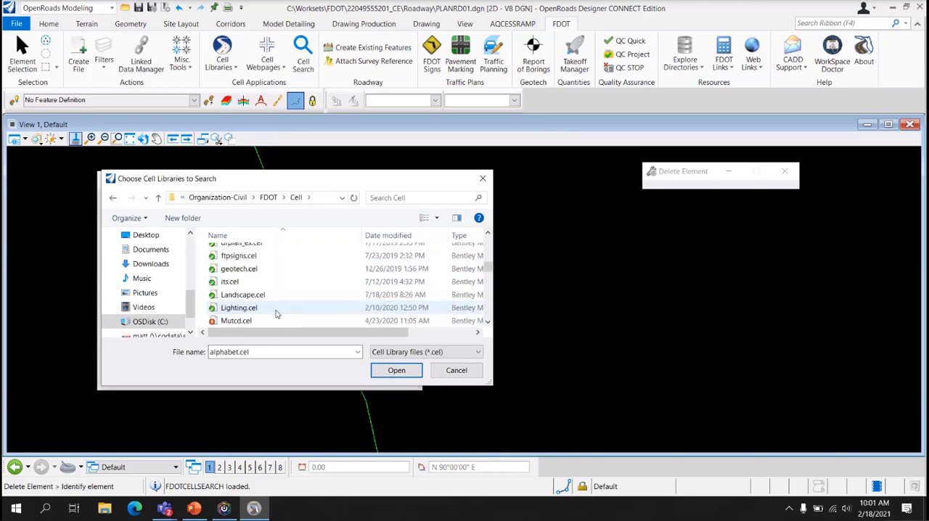
left_click(277, 298, "shift")
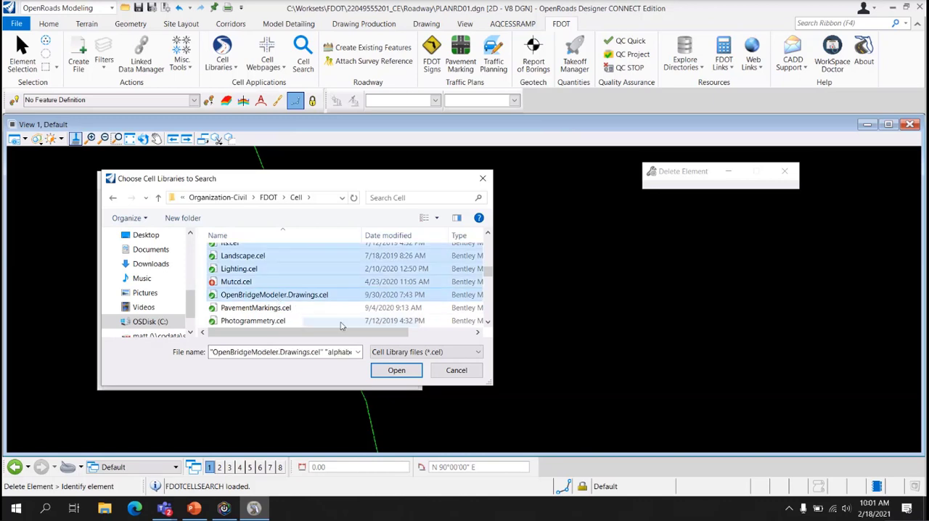
left_click(383, 369)
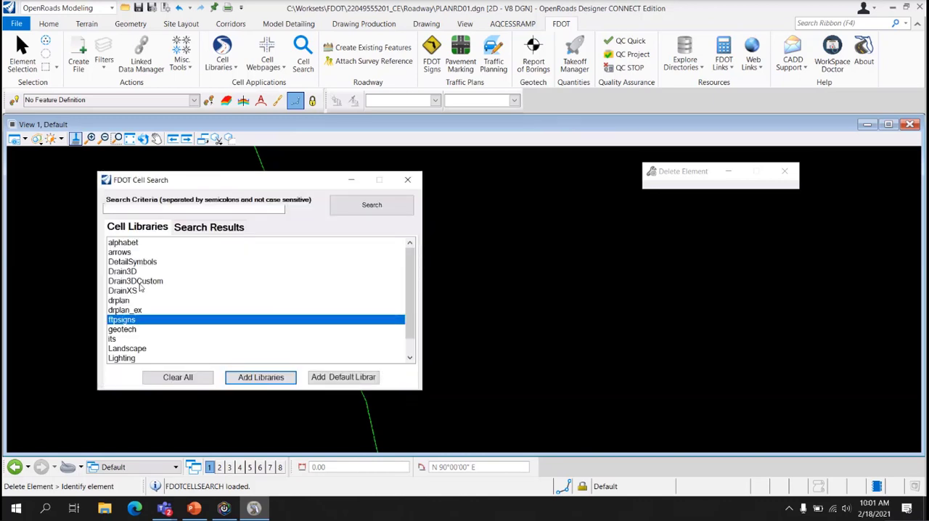
left_click(152, 209)
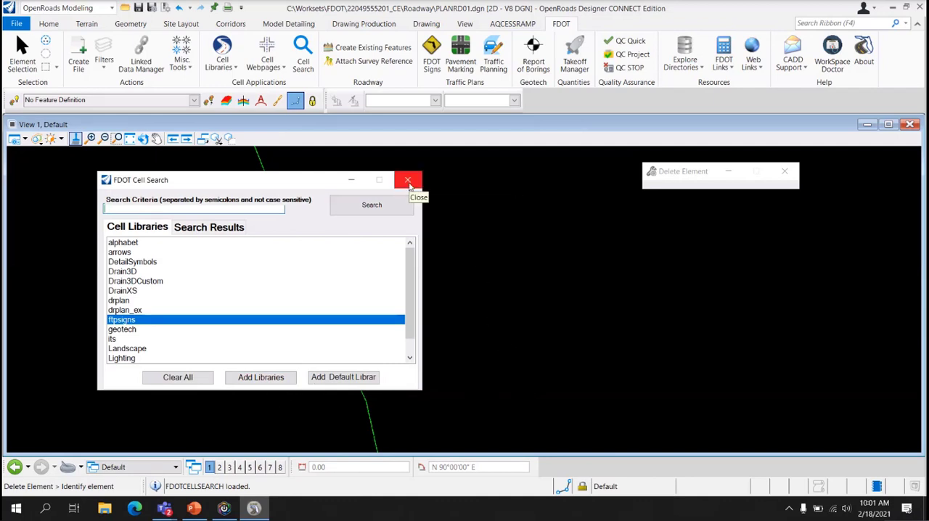
left_click(408, 180)
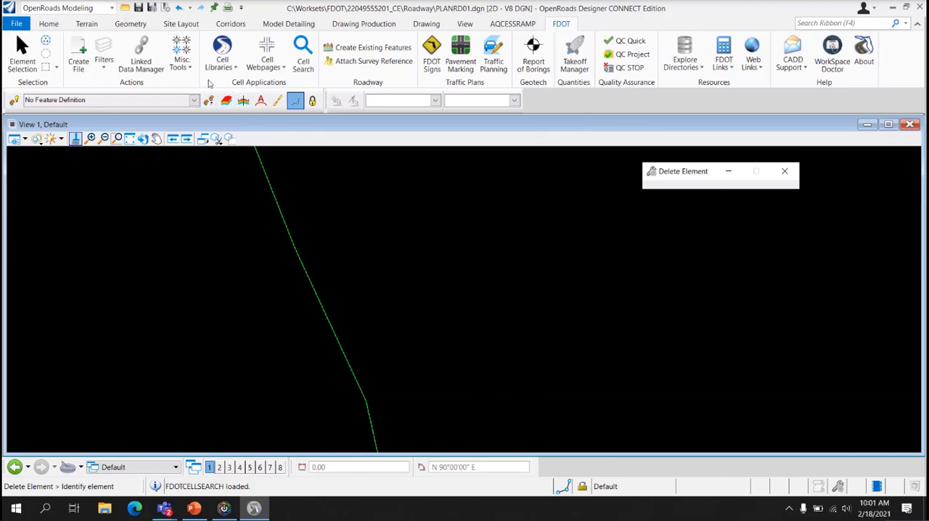
Look up the Cell Splatter tool among the miscellaneous FDOT tools
left_click(181, 61)
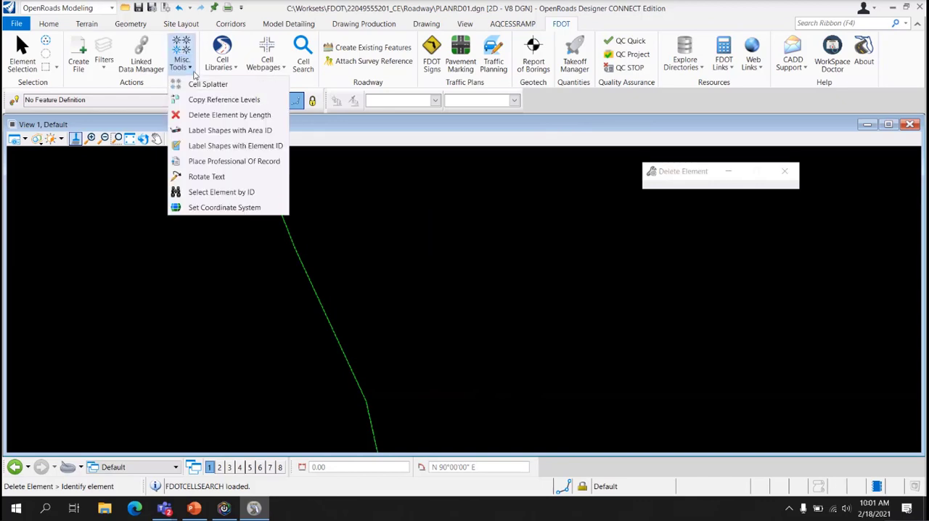
left_click(234, 85)
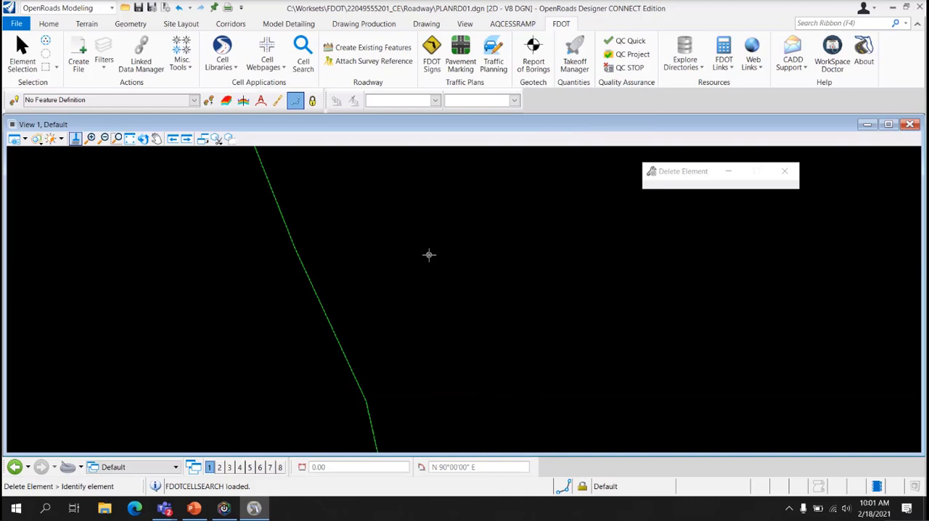
Examine the roadway plan around the intersection and identify the SR61_CL Plan 1 named boundary with Element Selection
scroll(428, 254, "down", 5)
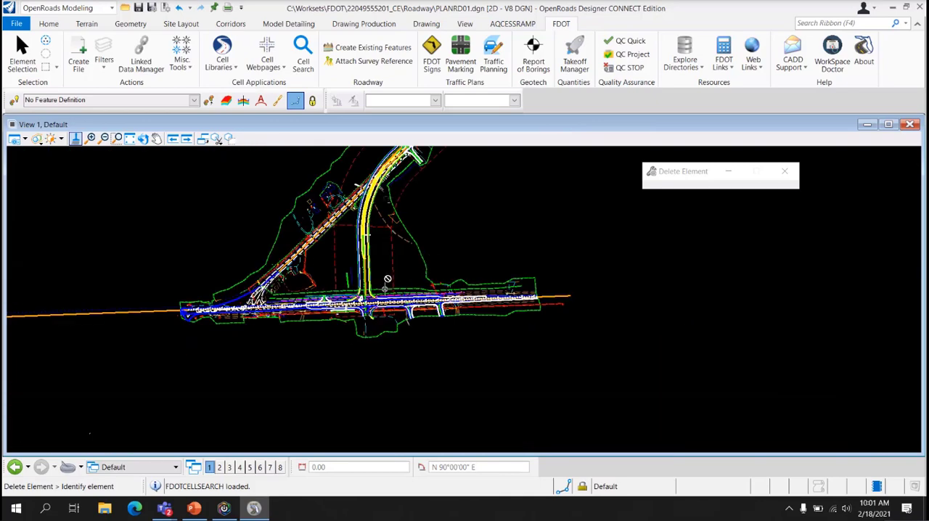
scroll(384, 290, "up", 1)
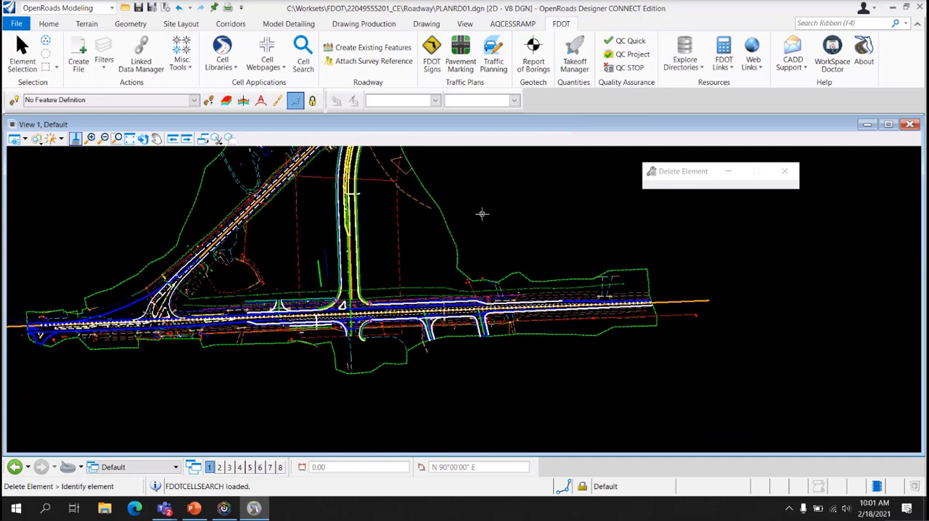
middle_click_drag(483, 212, 489, 290)
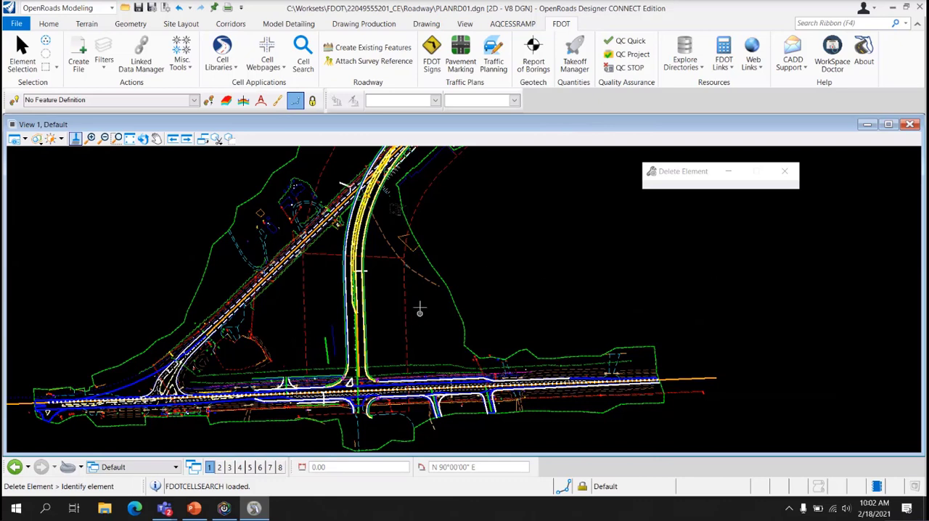
left_click(22, 58)
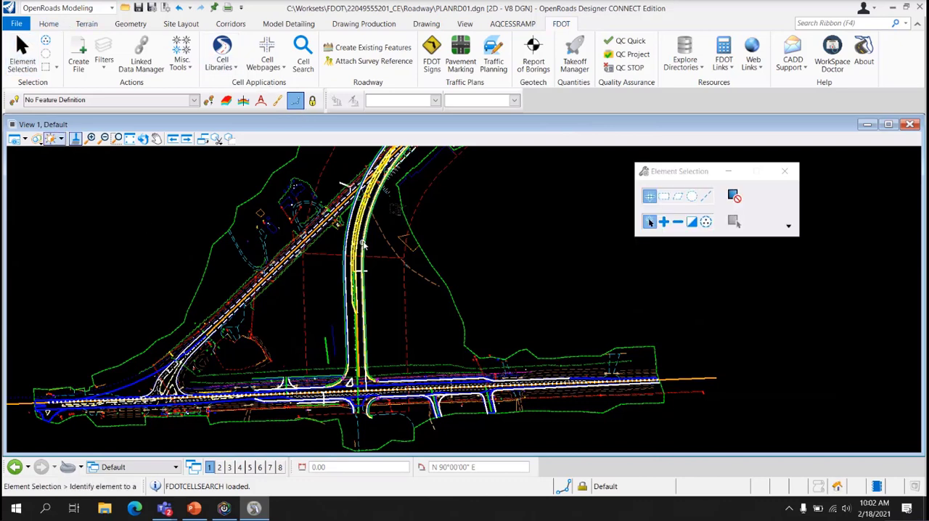
mouse_move(405, 293)
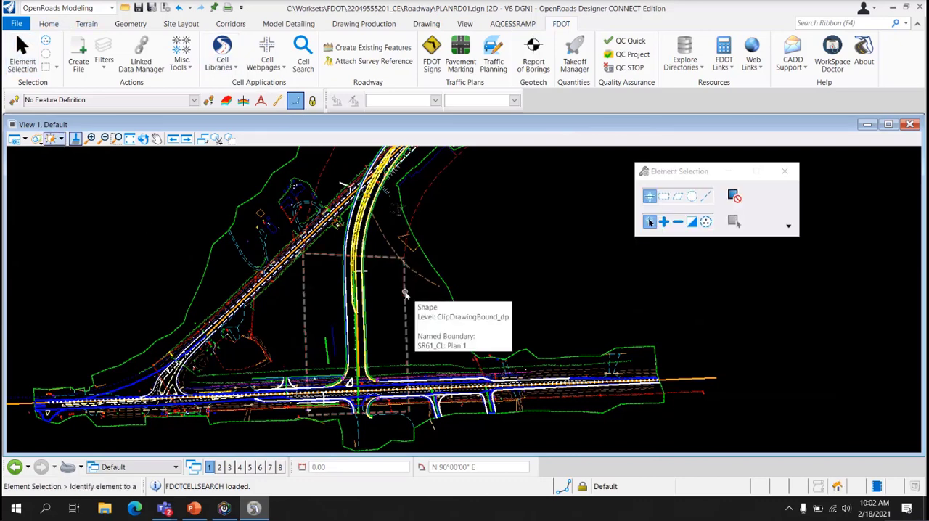
mouse_move(492, 192)
middle_mouse_down()
mouse_move(435, 290)
mouse_move(386, 334)
middle_mouse_up()
mouse_move(489, 231)
middle_mouse_down()
mouse_move(383, 328)
mouse_move(486, 220)
middle_mouse_up()
left_click_drag(486, 222, 438, 346)
mouse_move(349, 387)
middle_mouse_down()
mouse_move(417, 235)
mouse_move(458, 228)
middle_mouse_up()
scroll(506, 244, "up", 1)
left_click(481, 262)
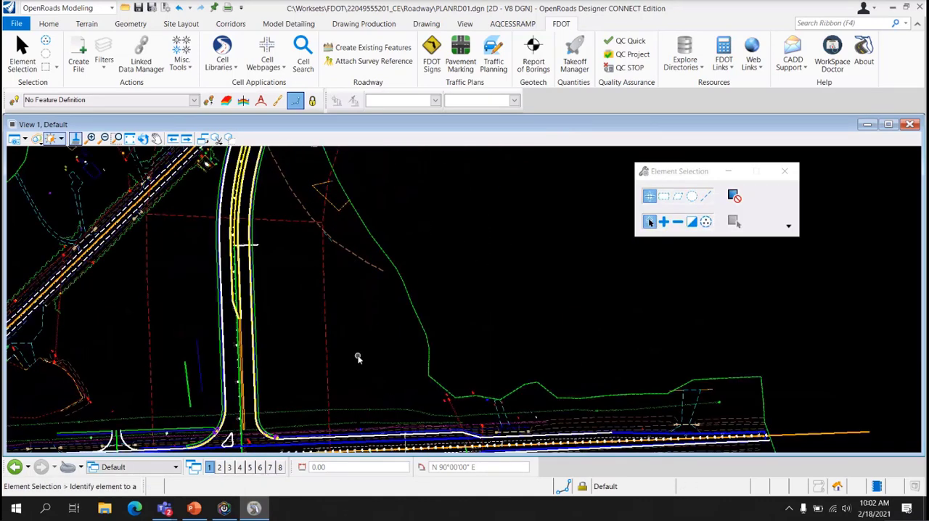
scroll(358, 358, "down", 2)
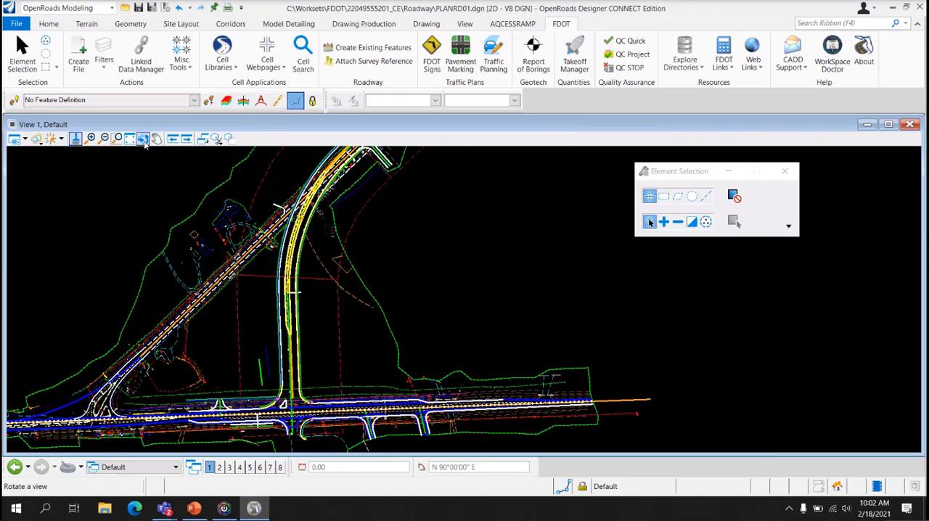
Rotate the view with the 2 Points method along the Plan 1 boundary's edge, from its lower corner to its upper corner
left_click(143, 139)
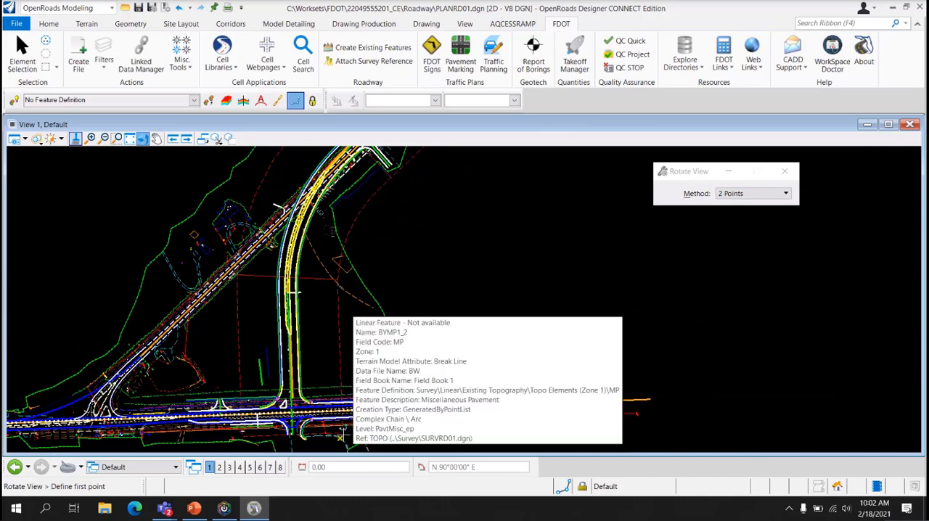
left_click(342, 434)
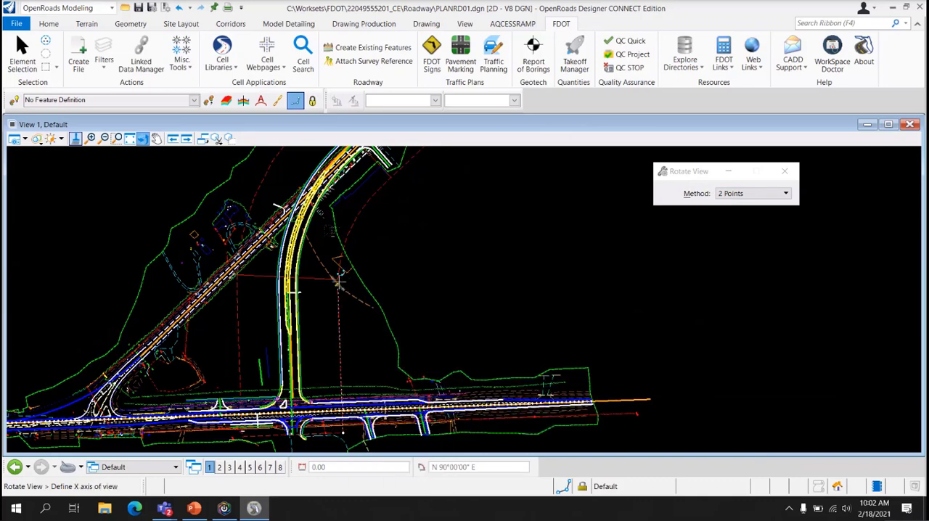
left_click(339, 283)
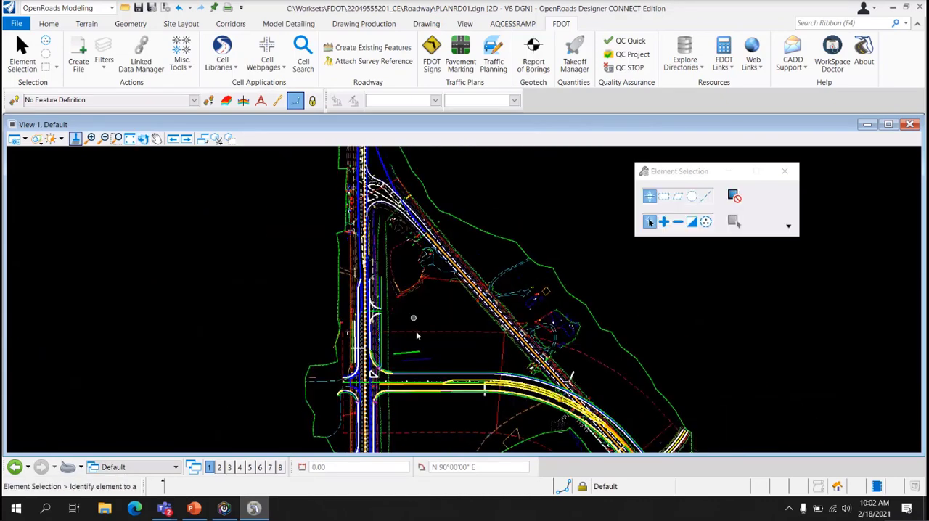
middle_click_drag(417, 336, 412, 312)
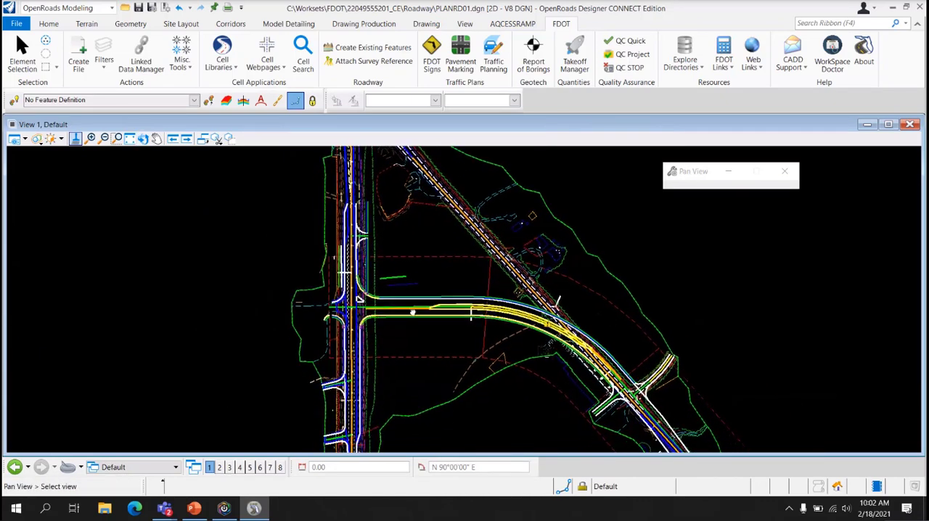
scroll(413, 312, "up", 2)
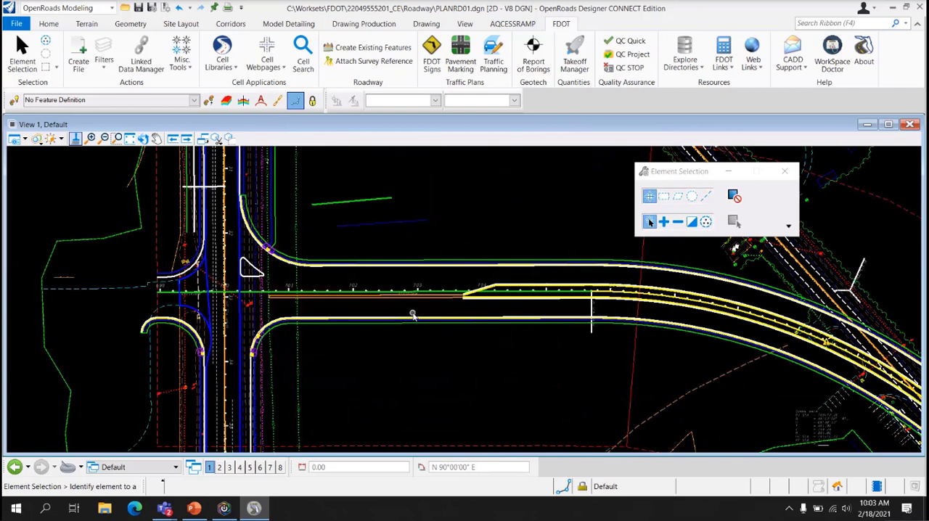
Move the Element Selection settings clear of the roadway and open the Roadway cell library
left_click_drag(662, 170, 738, 184)
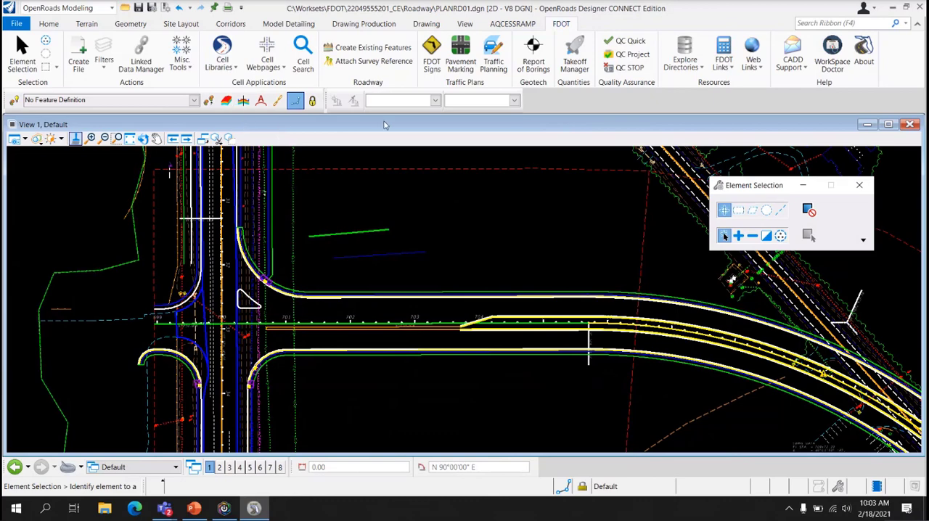
left_click(213, 65)
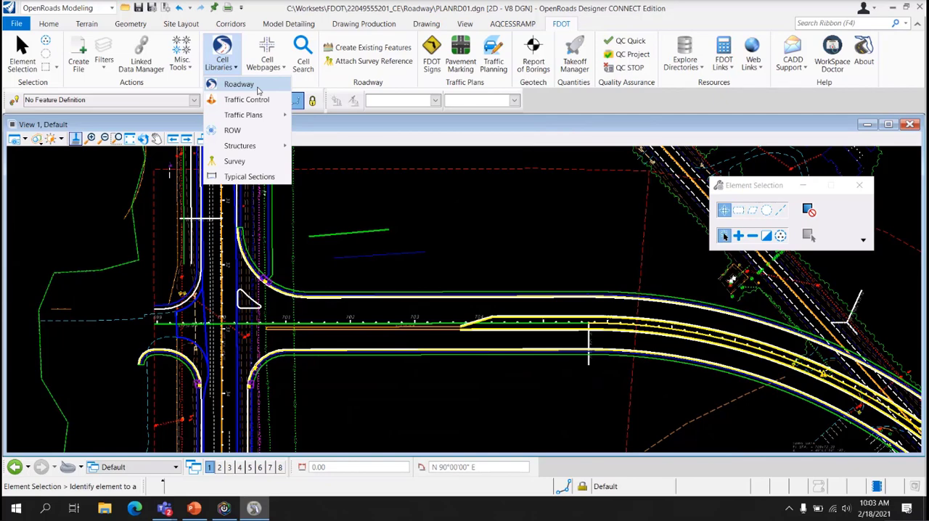
left_click(257, 87)
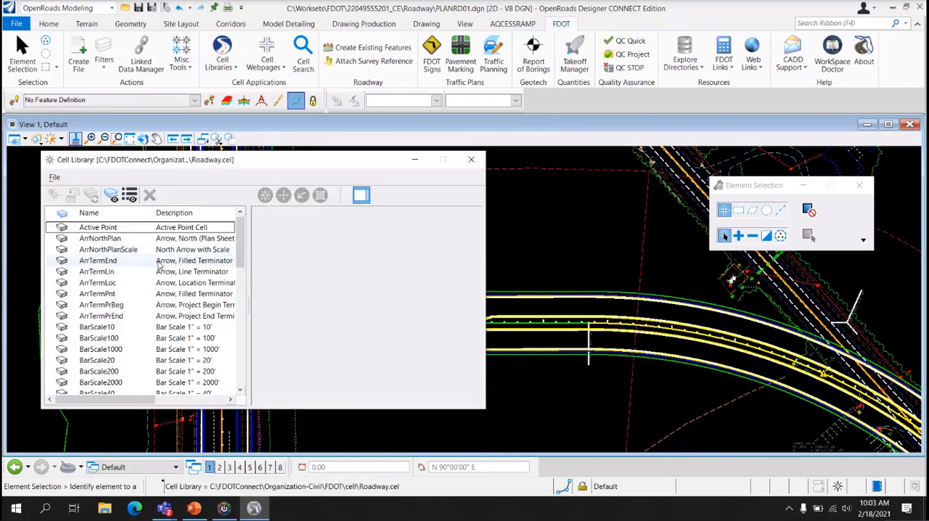
Make BarScale50 from the Roadway cell library the active cell
scroll(138, 312, "down", 2)
left_click(109, 350)
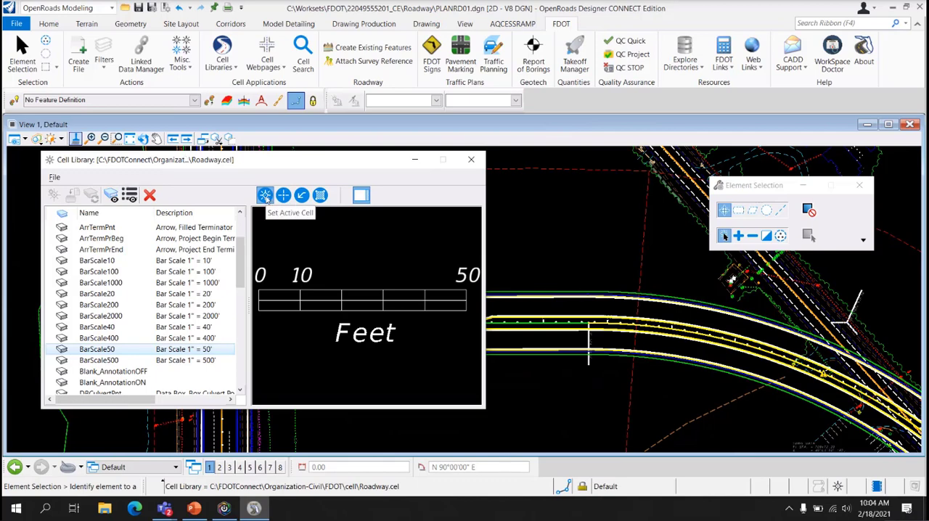
left_click(266, 194)
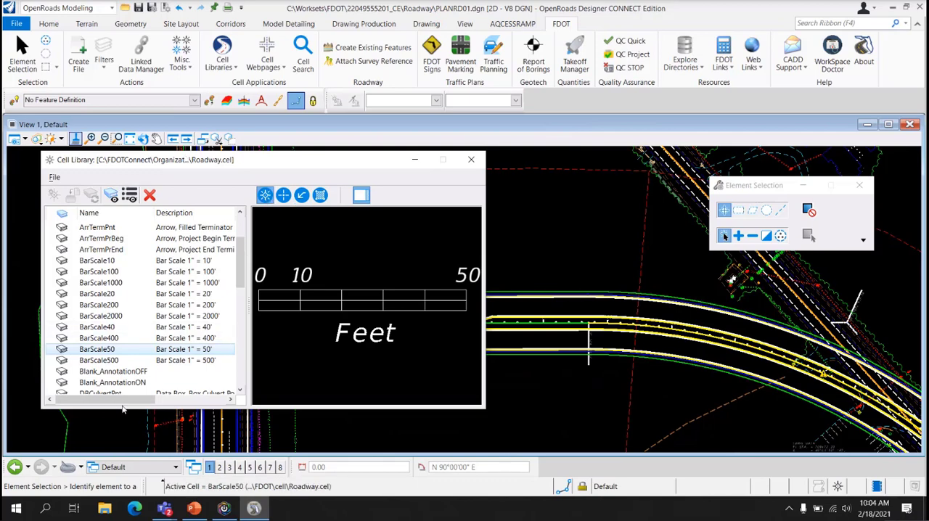
left_click_drag(112, 398, 131, 407)
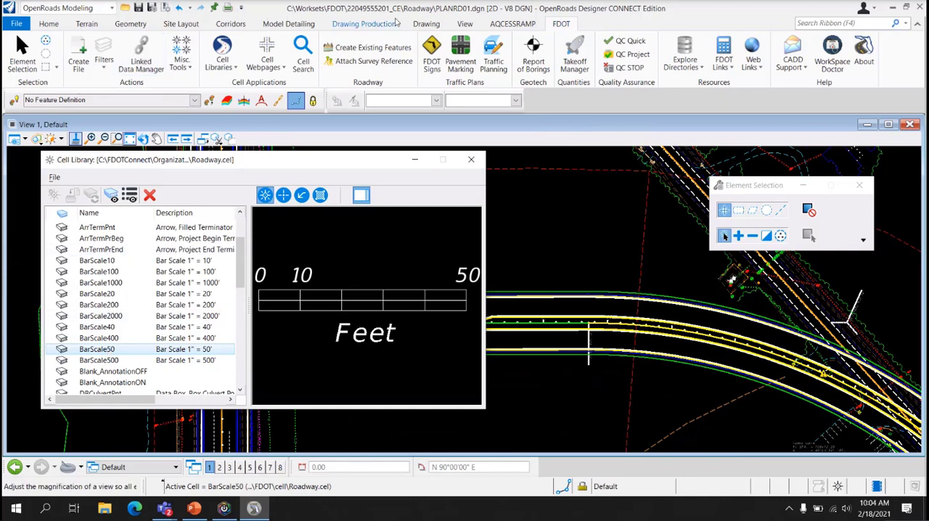
Place the BarScale50 cell with Place Active Cell in the open area above the roadway inside the Plan 1 boundary, and close the cell library
left_click(427, 24)
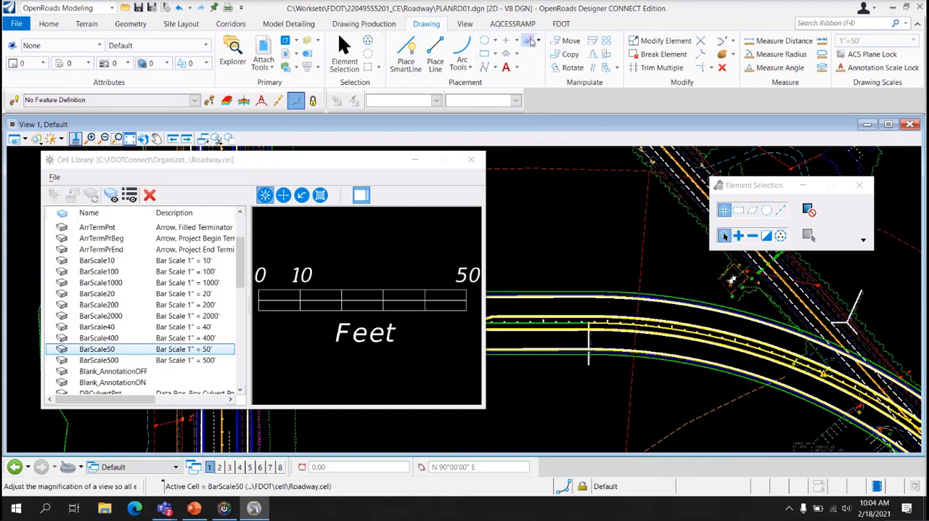
left_click(538, 40)
left_click(567, 56)
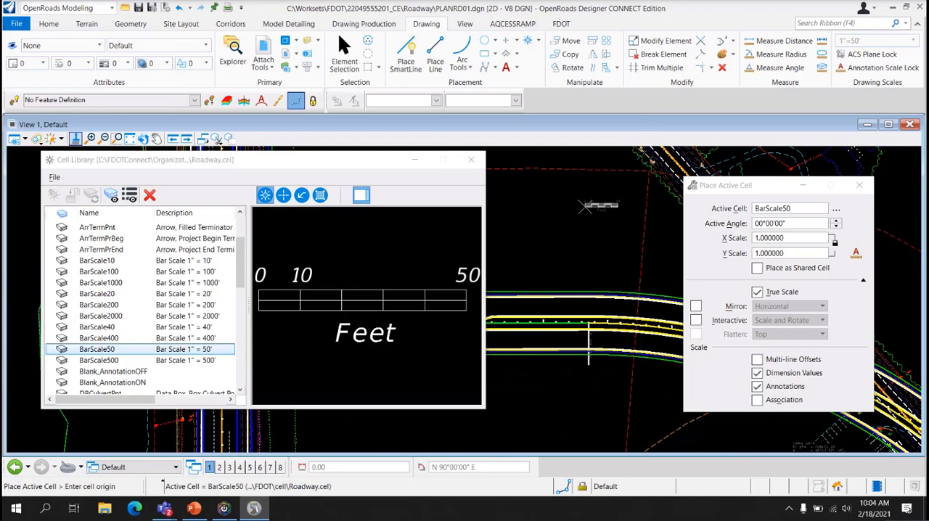
left_click(584, 207)
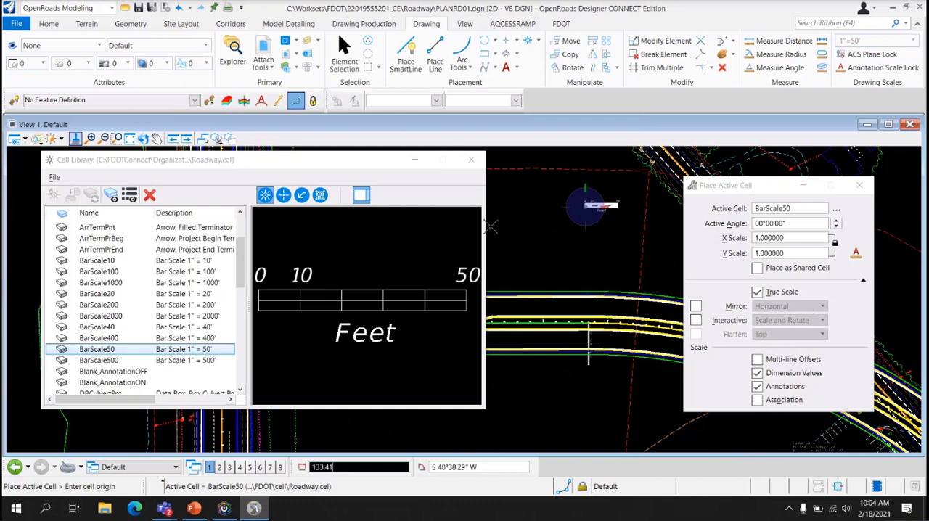
left_click(472, 167)
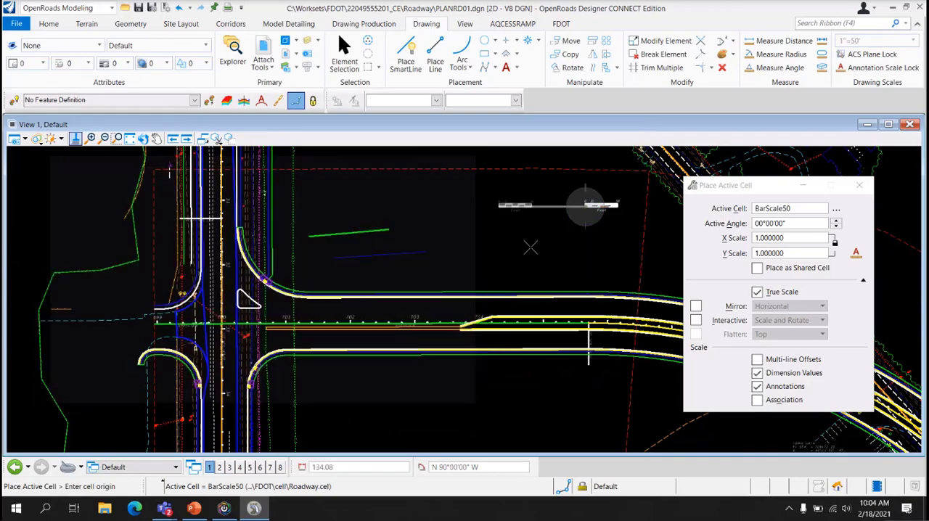
Try active angles of 35° and -35° for the bar scale in the next plan boundary along the curving roadway
middle_click_drag(504, 260, 148, 204)
middle_click_drag(611, 299, 487, 209)
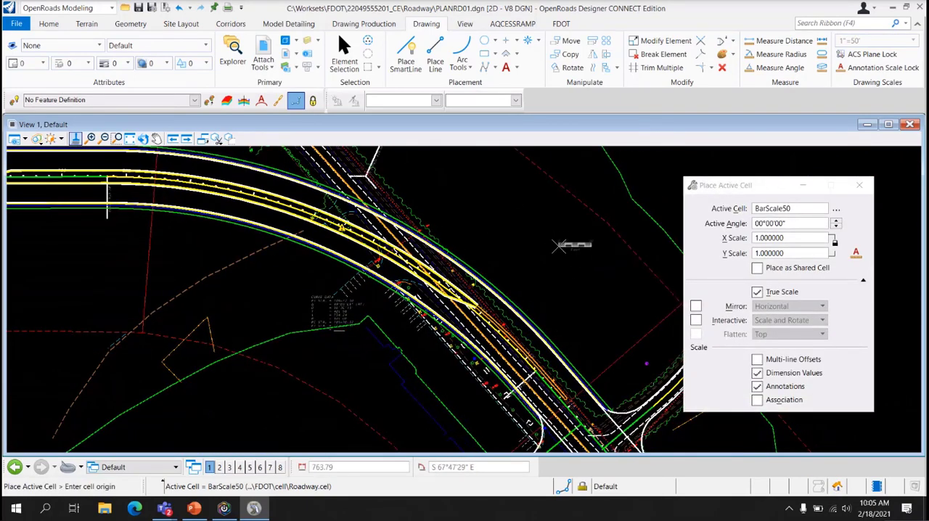
left_click_drag(816, 239, 724, 228)
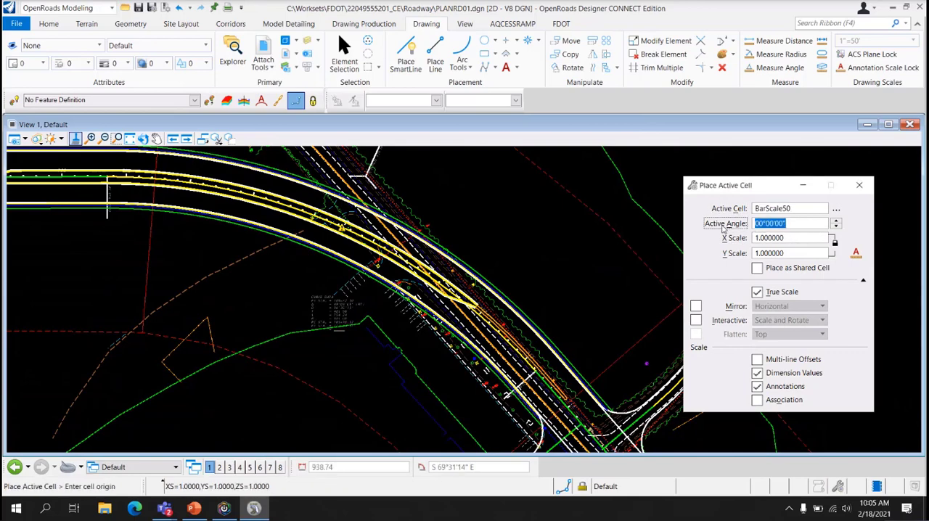
type("35")
key("Tab")
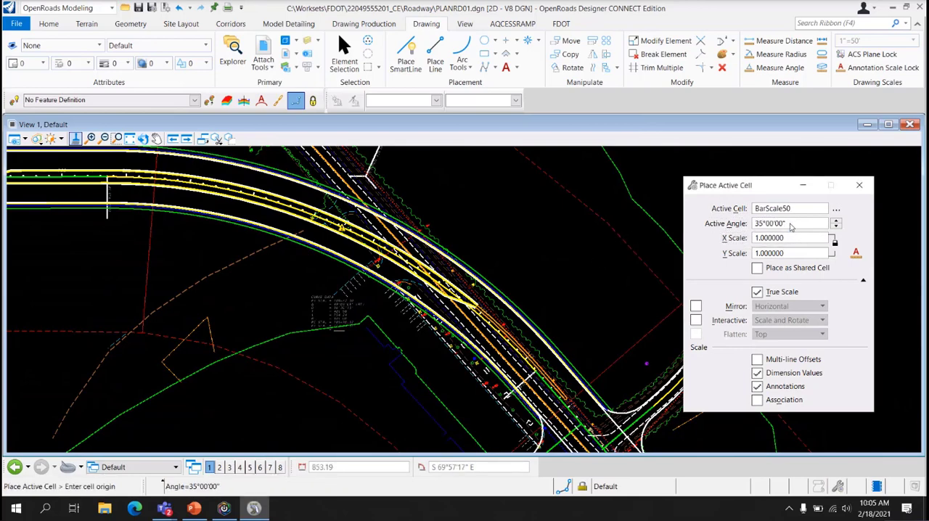
left_click_drag(791, 228, 701, 218)
type("-35")
key("Tab")
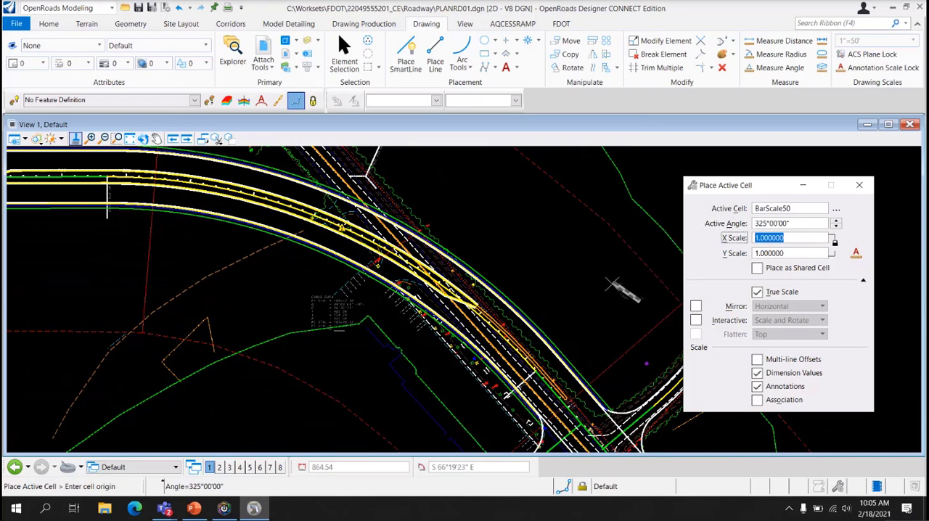
Set the active angle to -45° and place the bar scale in the open area beside the roadway, inside the second plan boundary
left_click_drag(799, 225, 716, 234)
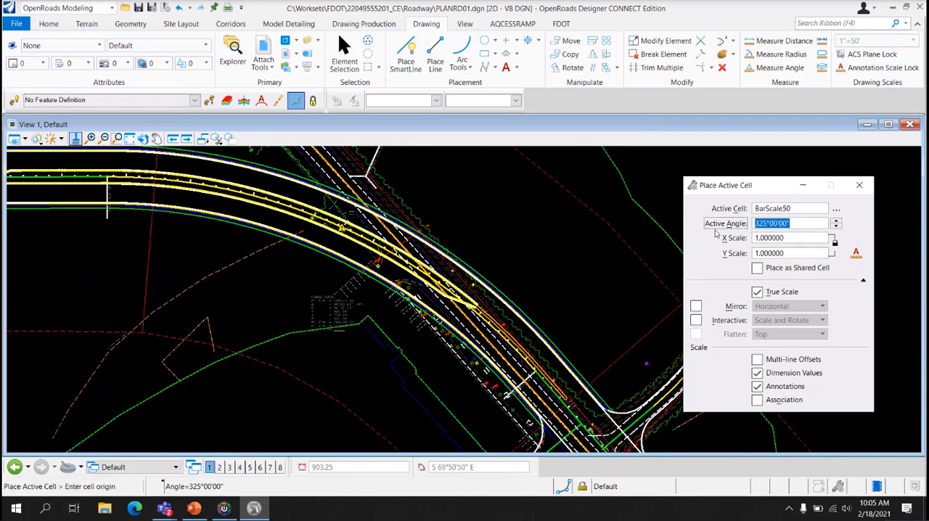
type("-45")
key("Tab")
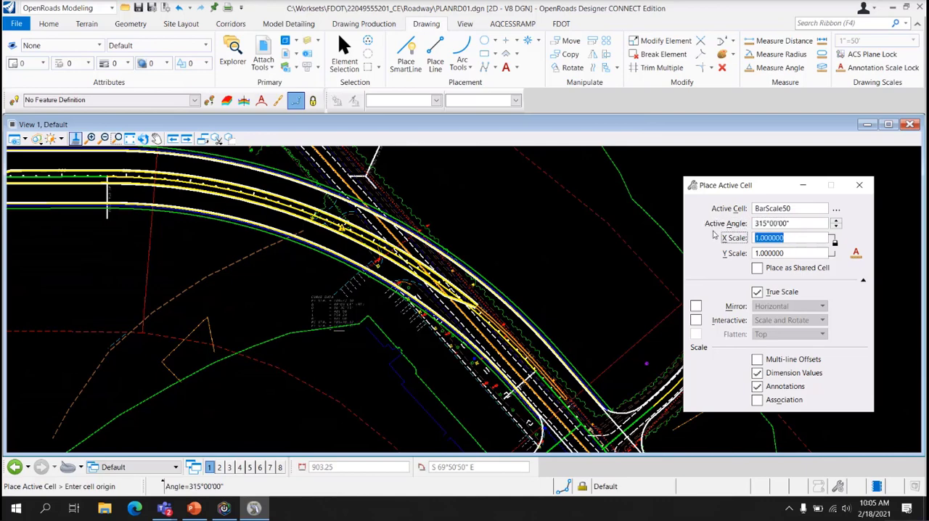
left_click(614, 276)
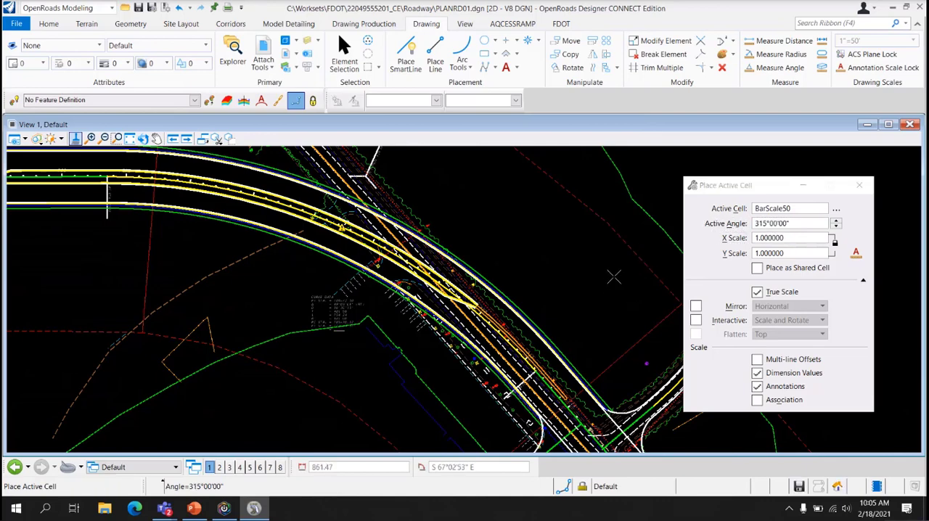
key("Escape")
Place another BarScale50 cell at an active angle of 310° beside the diagonal roadway, near the end of the third plan boundary
mouse_move(562, 291)
middle_mouse_down()
mouse_move(508, 243)
mouse_move(403, 184)
middle_mouse_up()
mouse_move(589, 359)
middle_mouse_down()
mouse_move(520, 254)
mouse_move(488, 232)
middle_mouse_up()
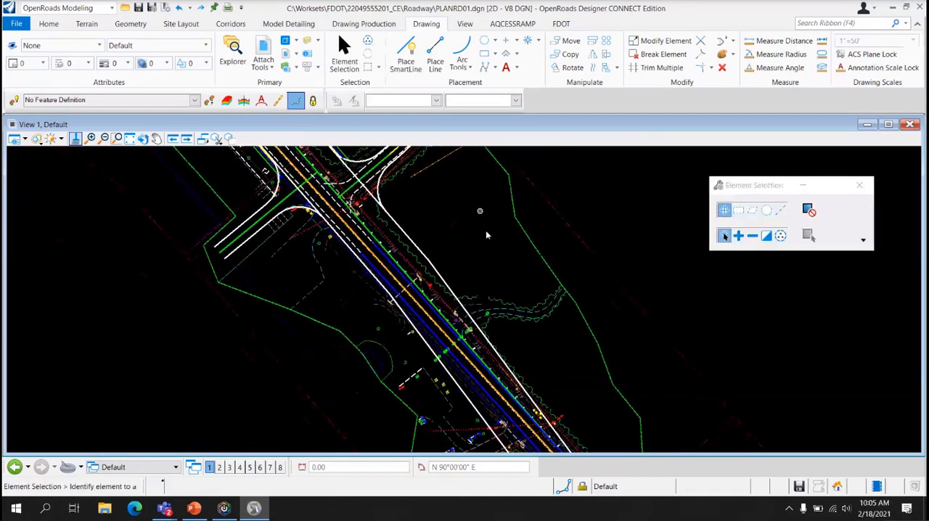
mouse_move(602, 332)
middle_mouse_down()
mouse_move(575, 253)
mouse_move(690, 242)
middle_mouse_up()
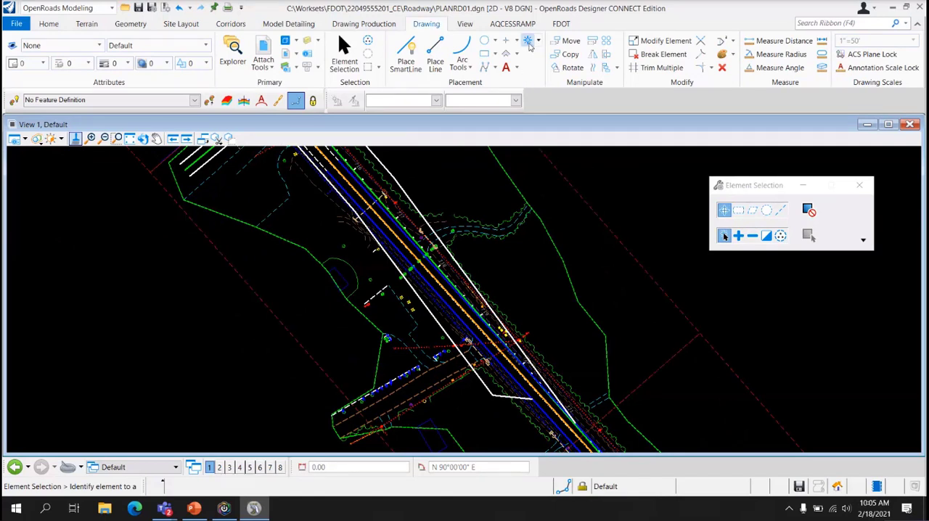
left_click(529, 41)
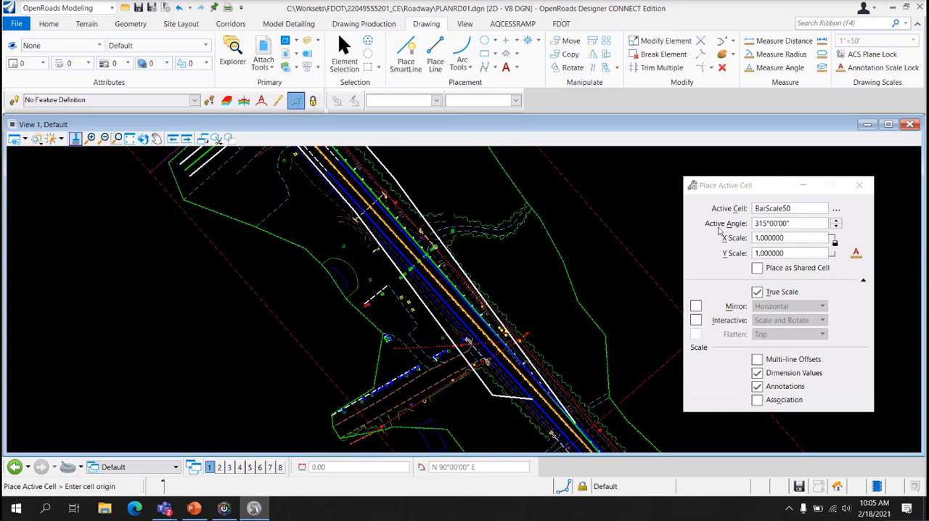
left_click(804, 224)
type("310")
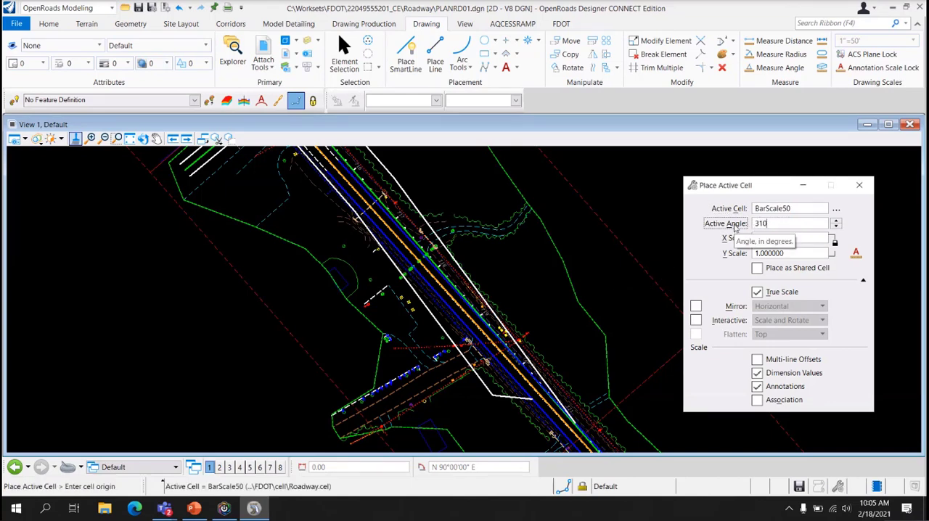
key("Tab")
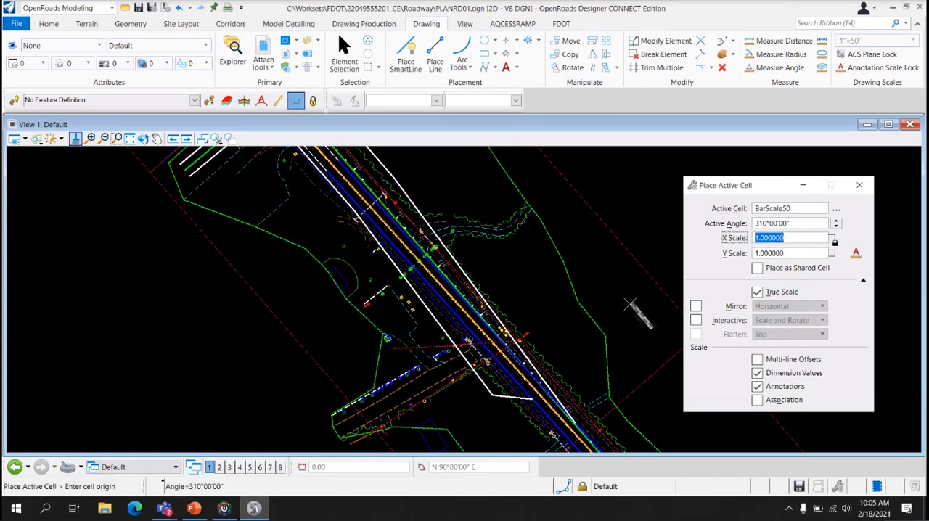
left_click(628, 305)
key("Escape")
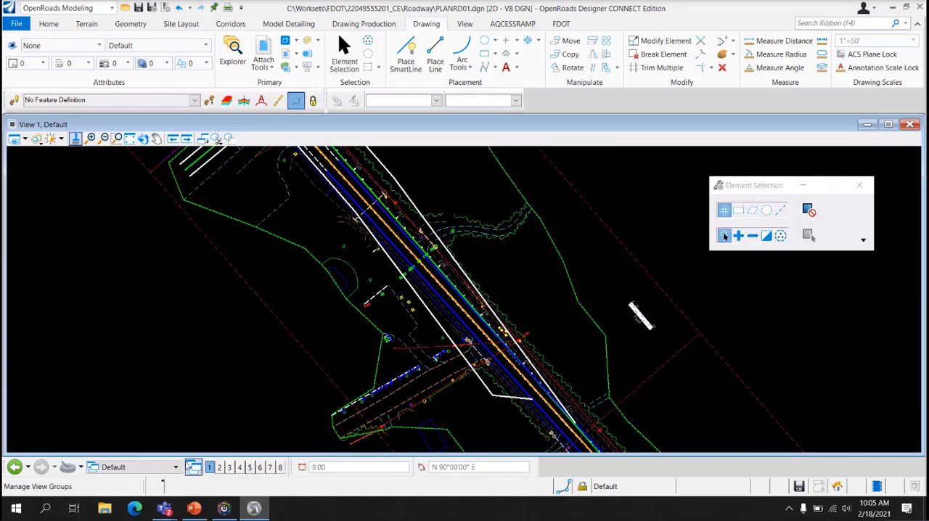
Open the Plan 1 [Sheet] views, fit the sheet in the view, and examine the bar scale on it
left_click(130, 467)
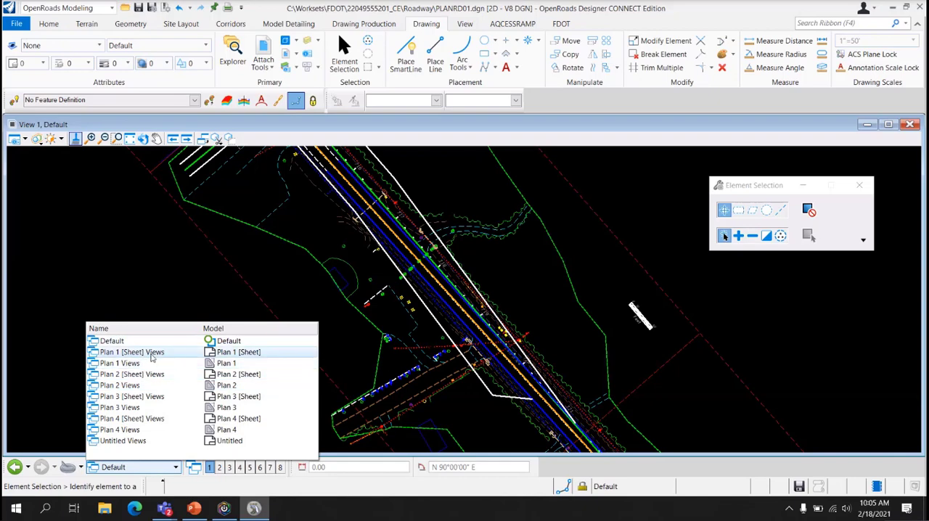
left_click(153, 353)
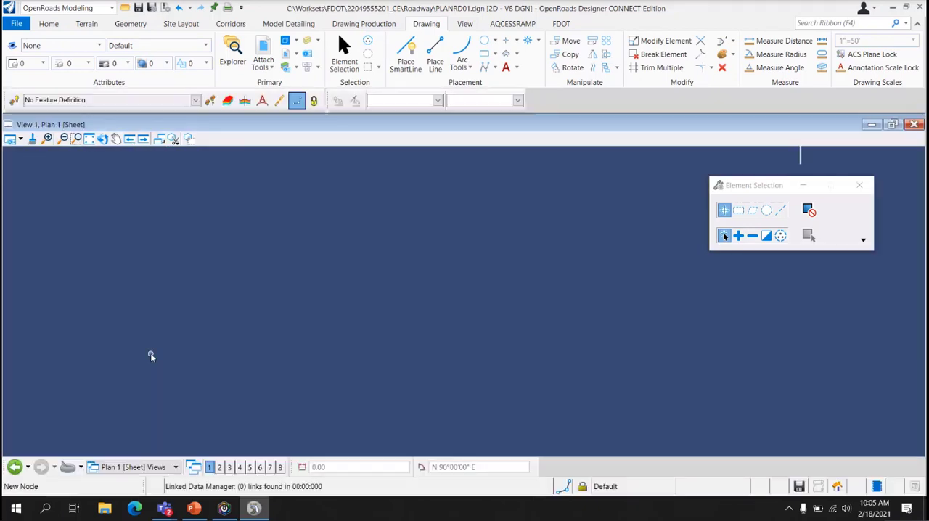
left_click(87, 141)
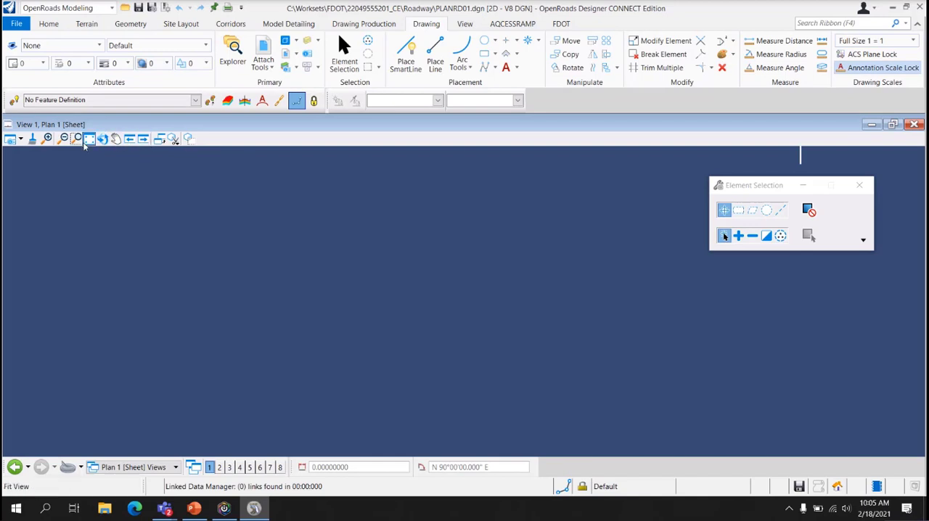
scroll(684, 199, "up", 5)
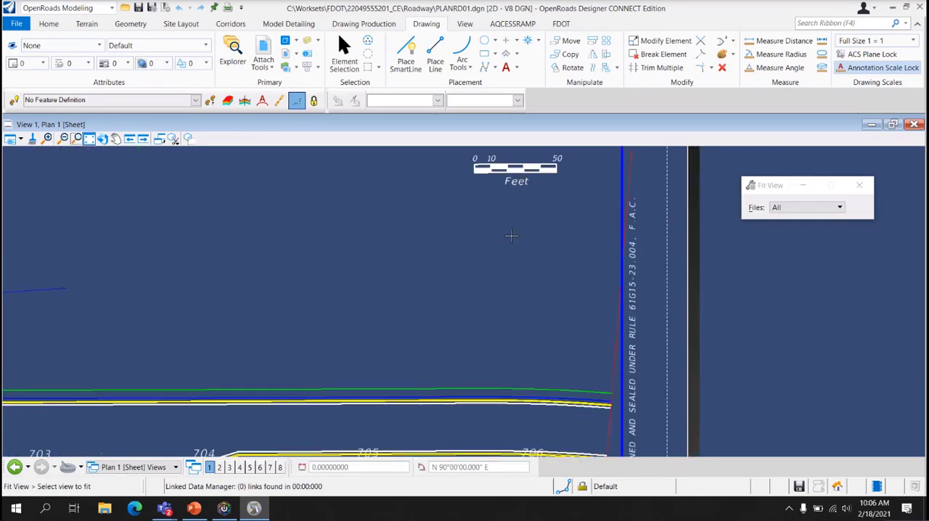
left_click(511, 236)
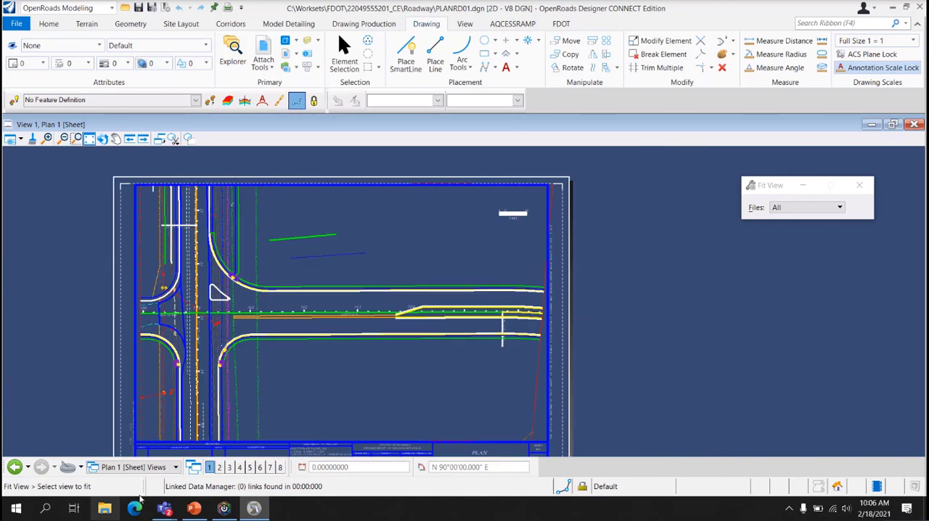
Return to the Default views and rotate the view with the 2 Points method along the long lower edge of the last plan boundary
left_click(175, 467)
left_click(109, 338)
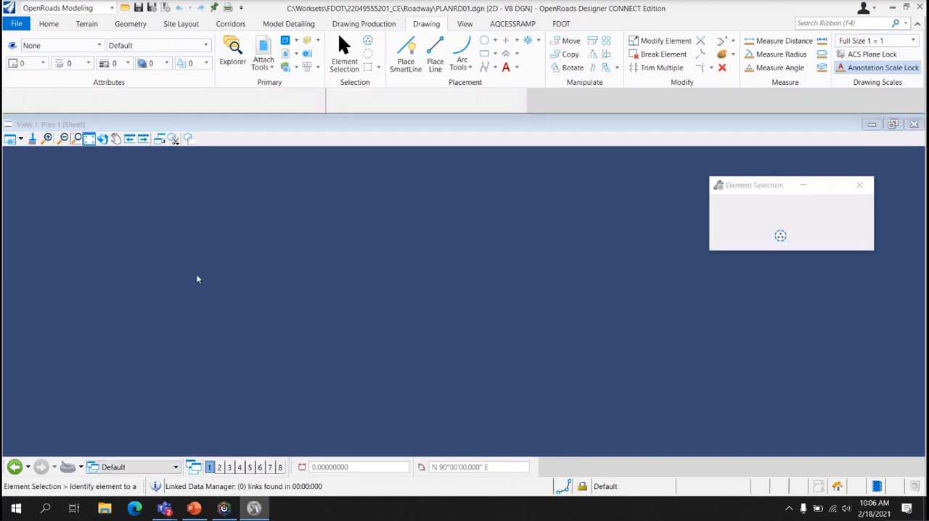
middle_click_drag(685, 380, 362, 153)
middle_click_drag(509, 316, 467, 172)
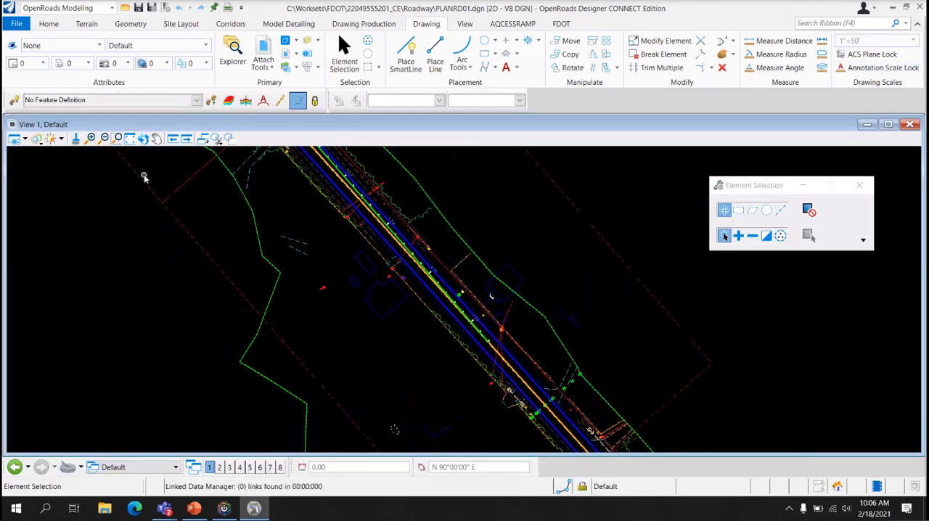
left_click(156, 139)
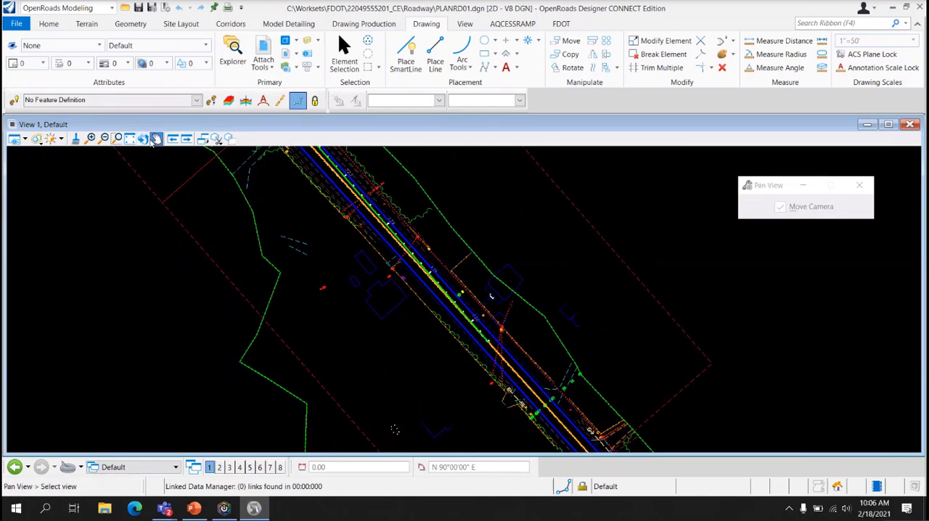
left_click(143, 139)
scroll(241, 276, "down", 3)
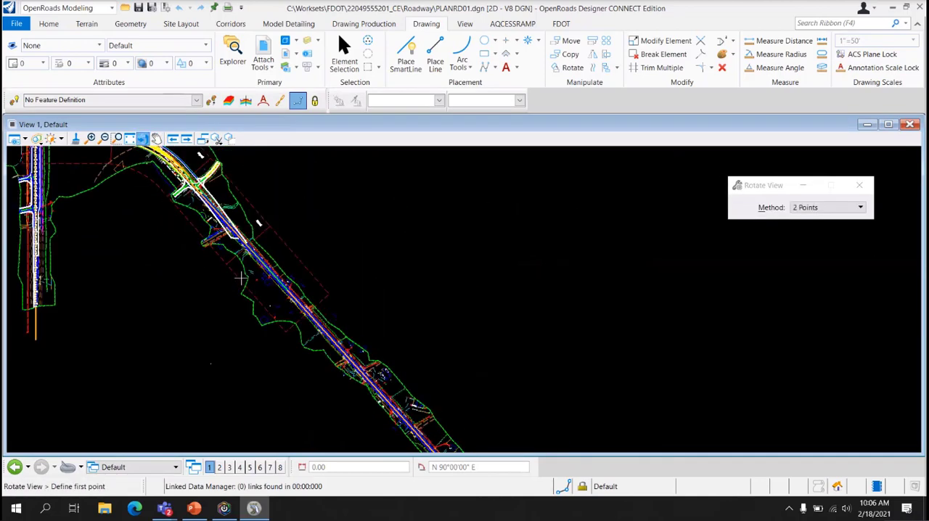
scroll(240, 277, "up", 3)
left_click(226, 266)
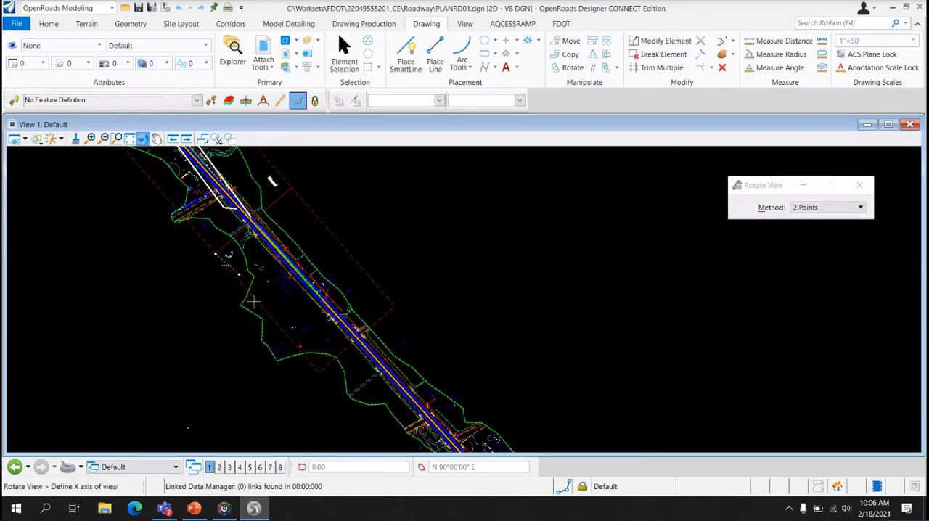
left_click(323, 373)
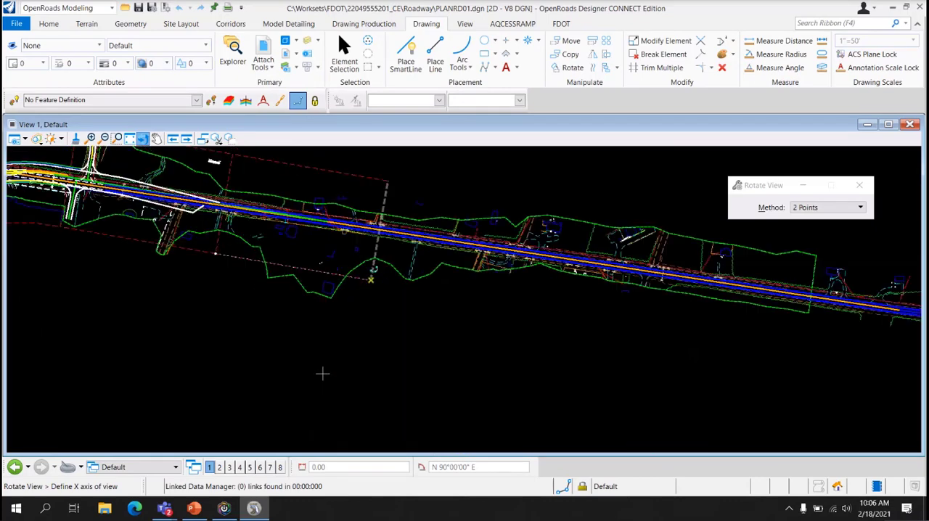
right_click(372, 311)
Set the active angle of the BarScale50 cell to 0° and preview it in the rotated view without placing it
scroll(255, 169, "up", 5)
middle_click_drag(256, 168, 287, 254)
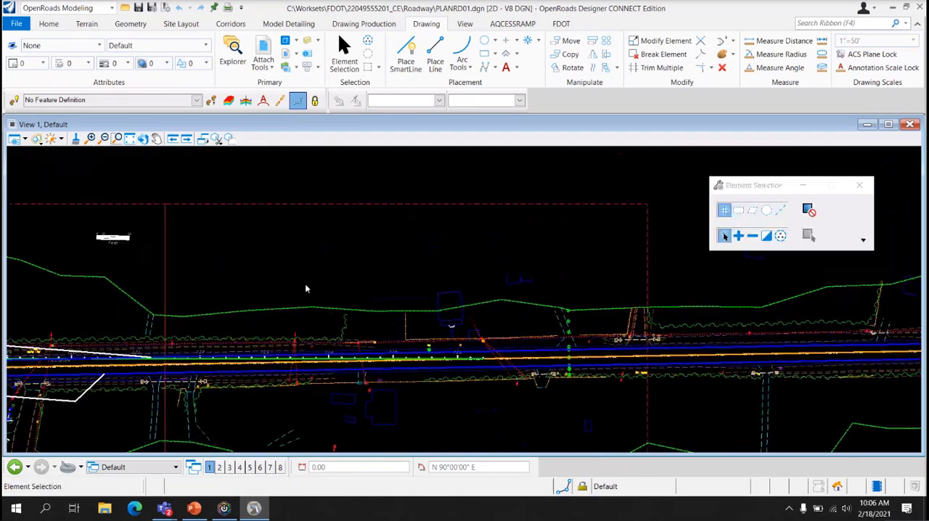
left_click(529, 37)
left_click_drag(804, 226, 727, 220)
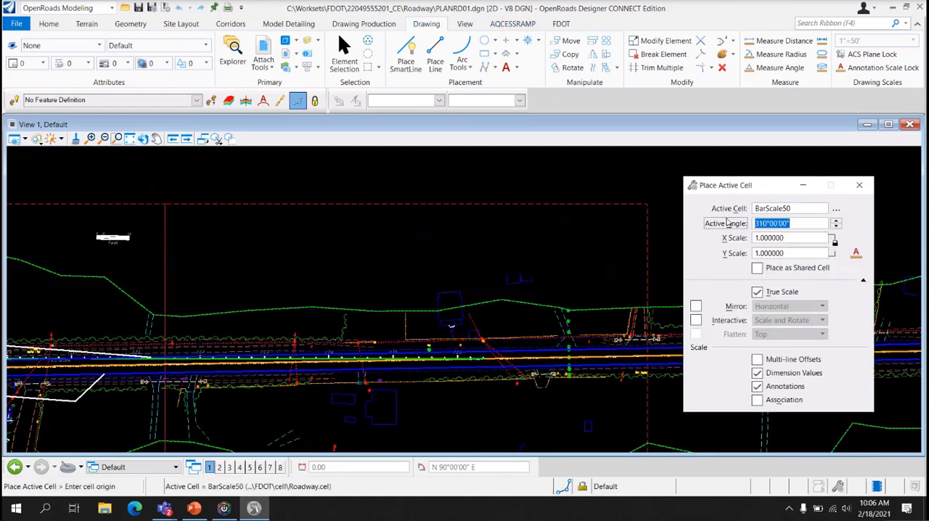
type("0")
key("Tab")
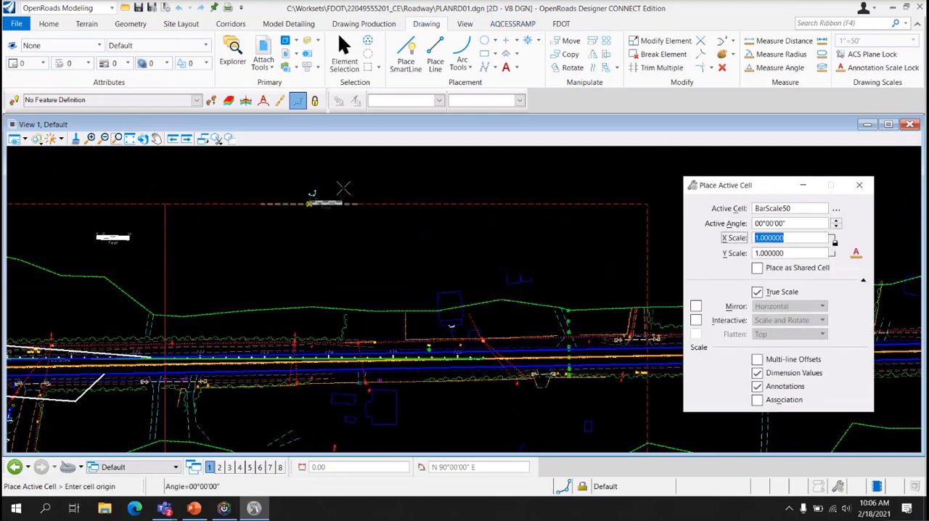
key("Escape")
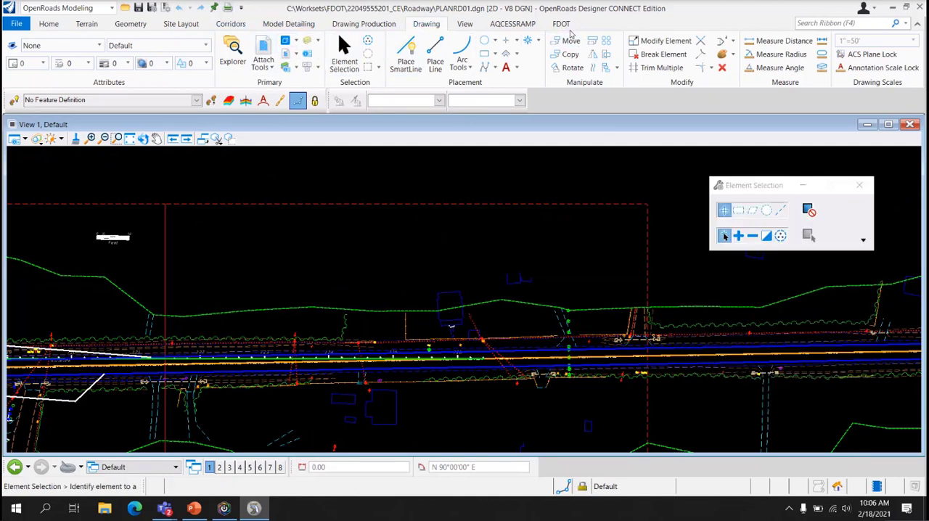
Open the Roadway cell library and preview the BarScale50 and EndTreatCRT cells
left_click(549, 25)
left_click(222, 51)
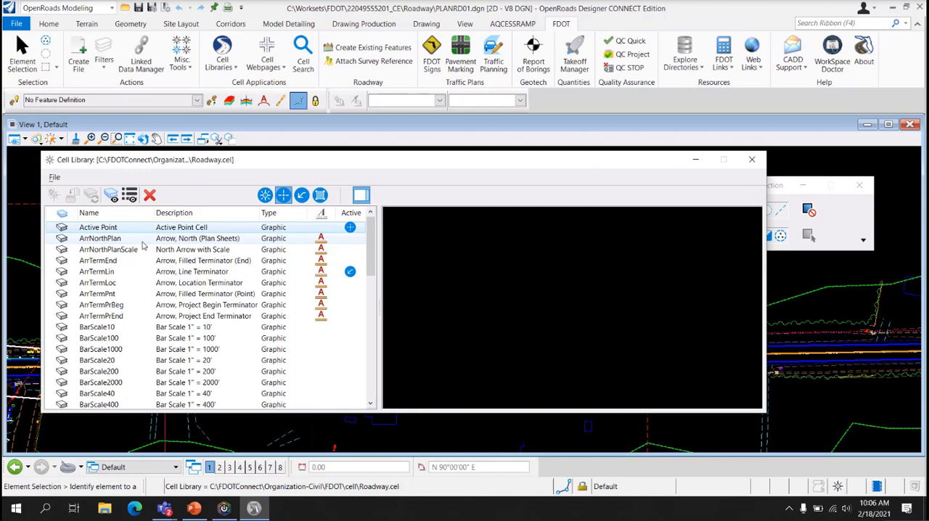
scroll(143, 246, "down", 3)
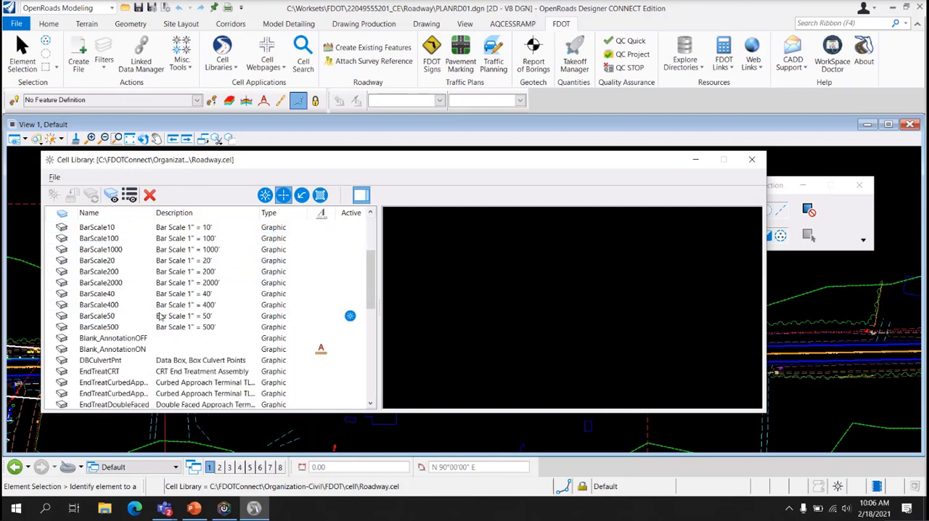
left_click(121, 317)
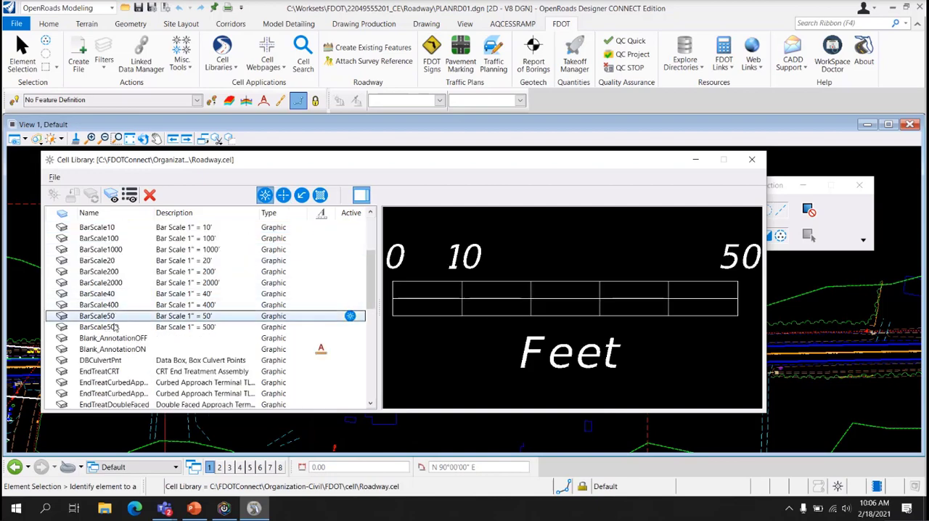
left_click(121, 373)
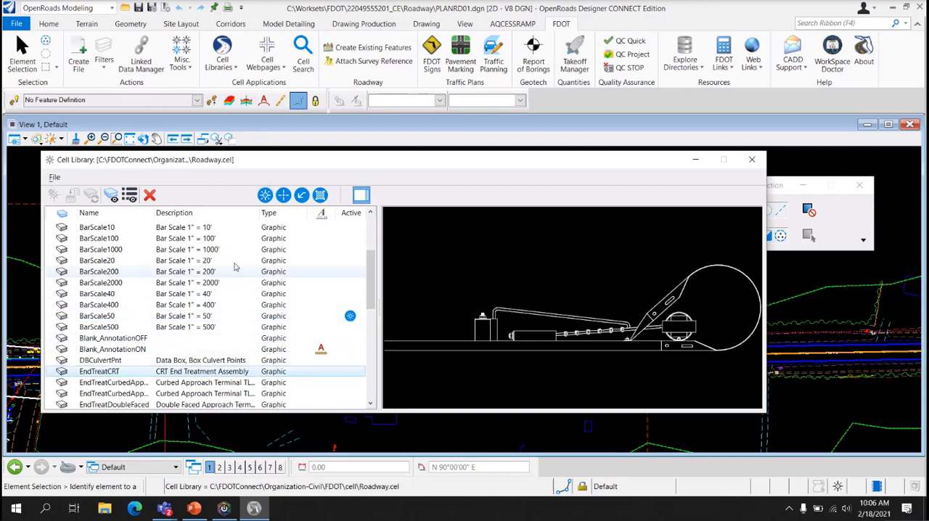
Make EndTreatCRT the active placement cell and preview it in the plan view without placing it
left_click(265, 197)
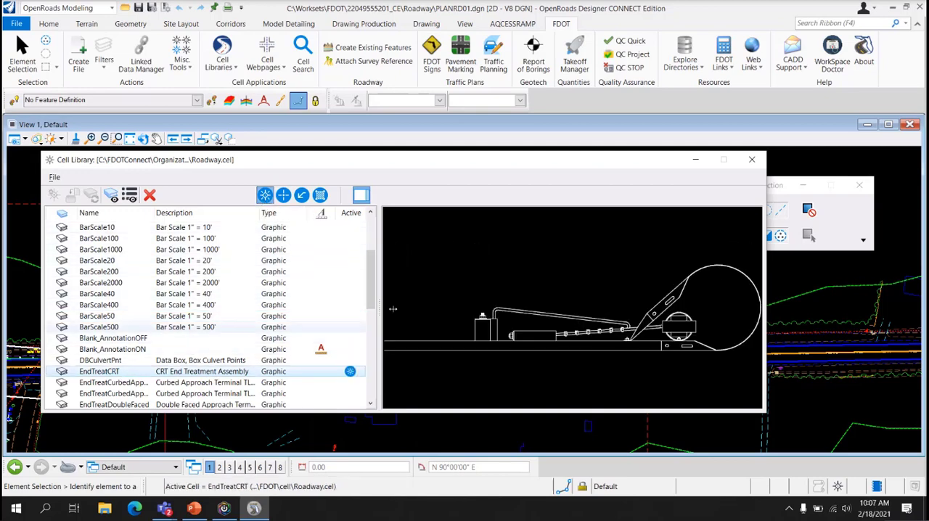
left_click(752, 160)
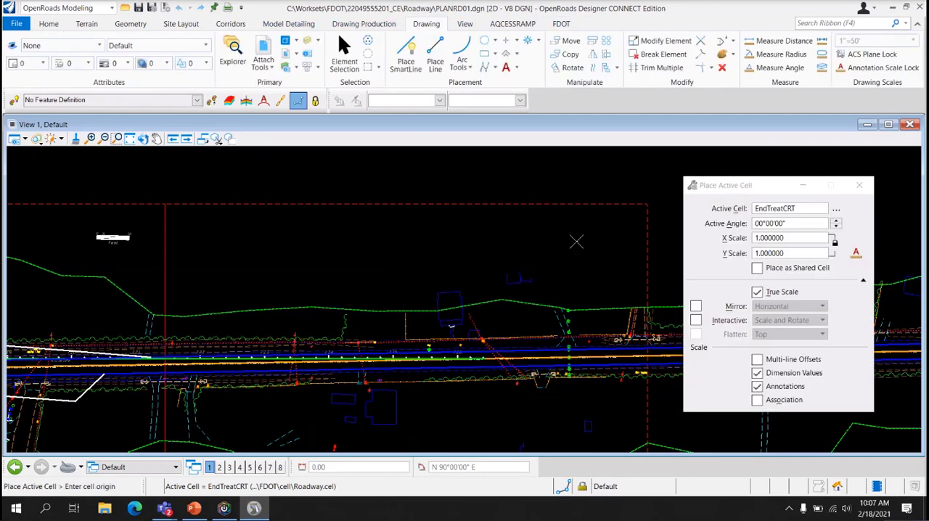
scroll(576, 243, "up", 4)
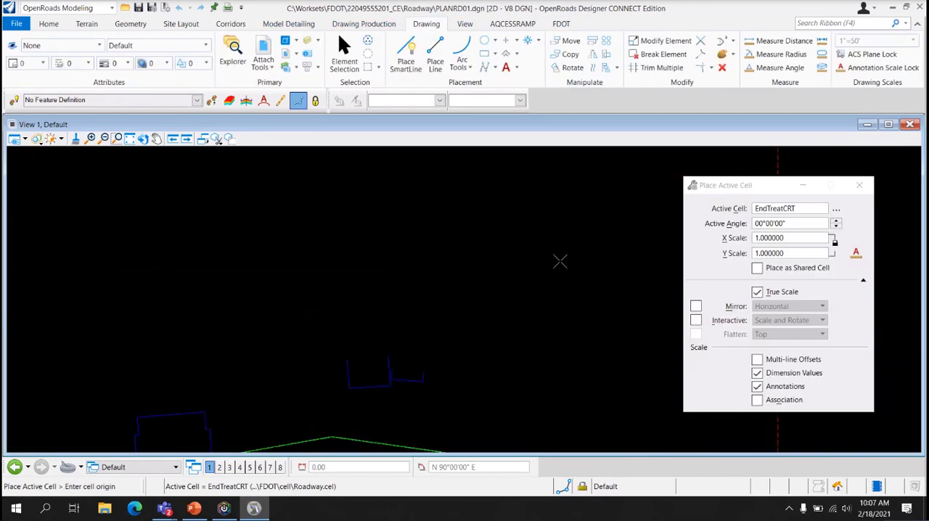
key("Escape")
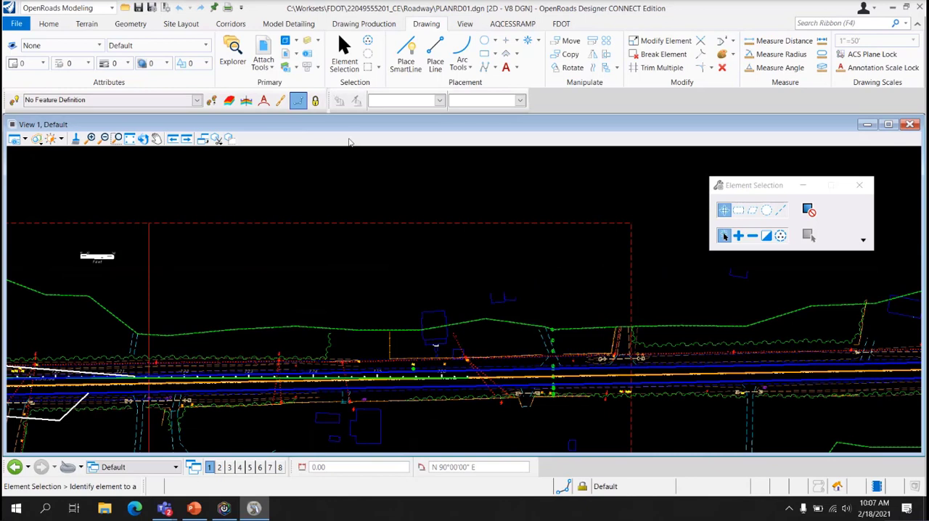
Open the Roadway cell webpage and display its Roadway Library
left_click(561, 23)
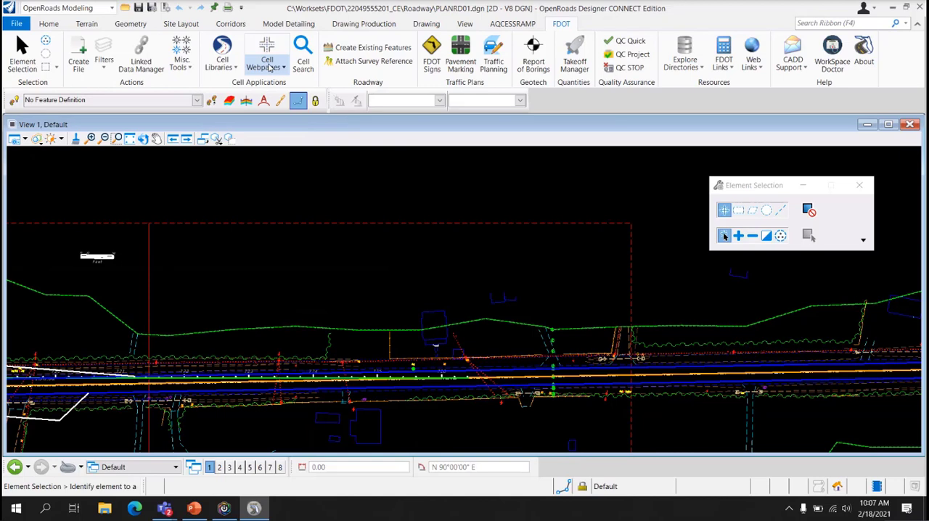
left_click(270, 67)
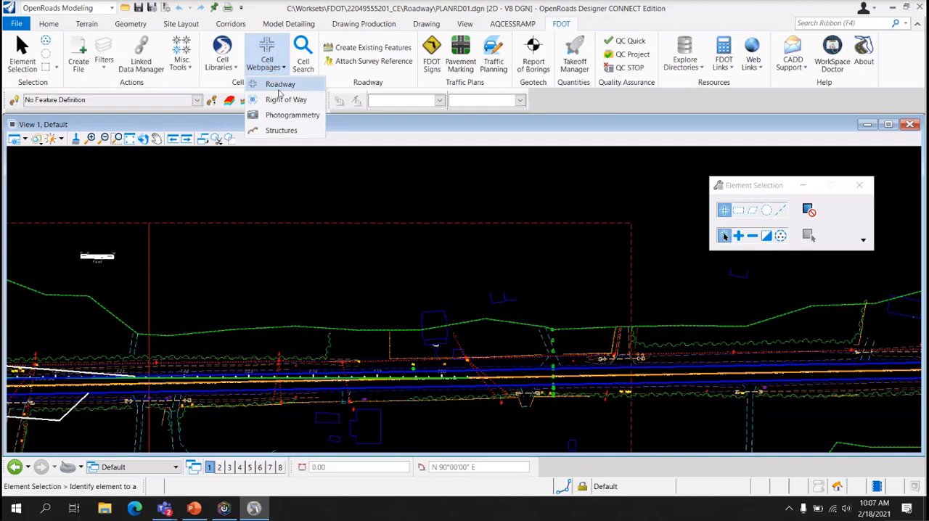
left_click(280, 90)
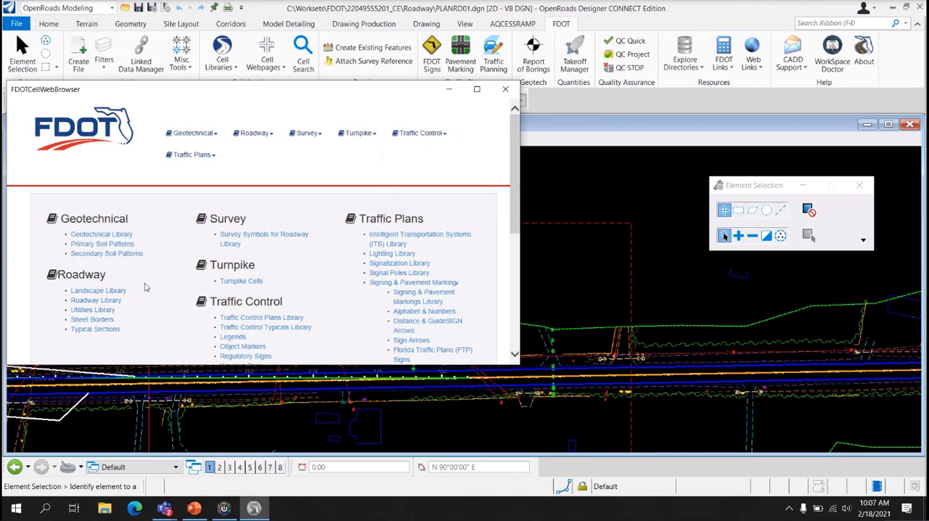
left_click(96, 300)
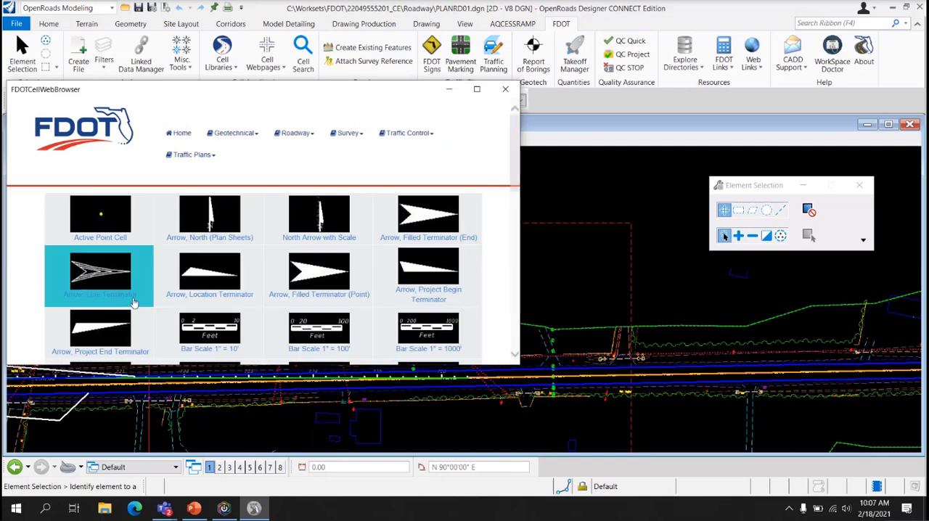
Place the Bar Scale 1" = 50' cell from the webpage inside the last plan boundary near its upper end corner, and close the webpage
scroll(259, 249, "down", 3)
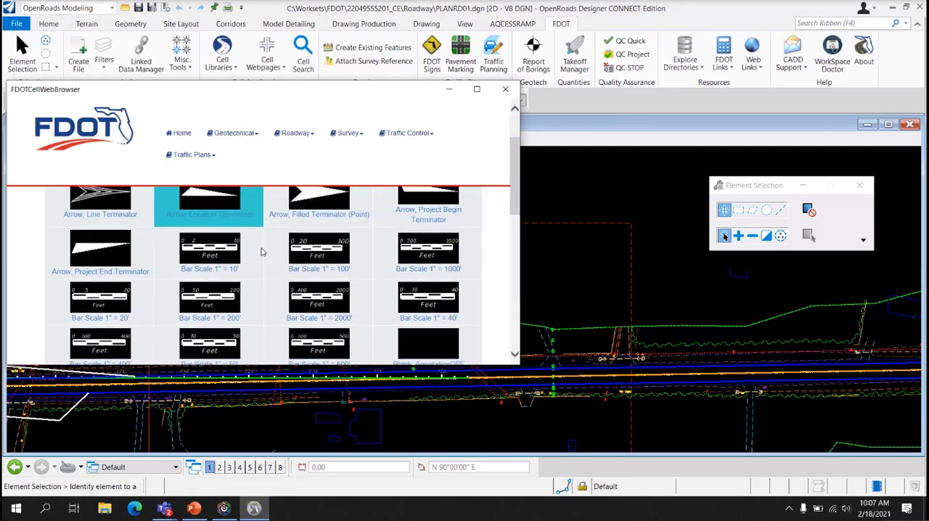
scroll(263, 252, "down", 1)
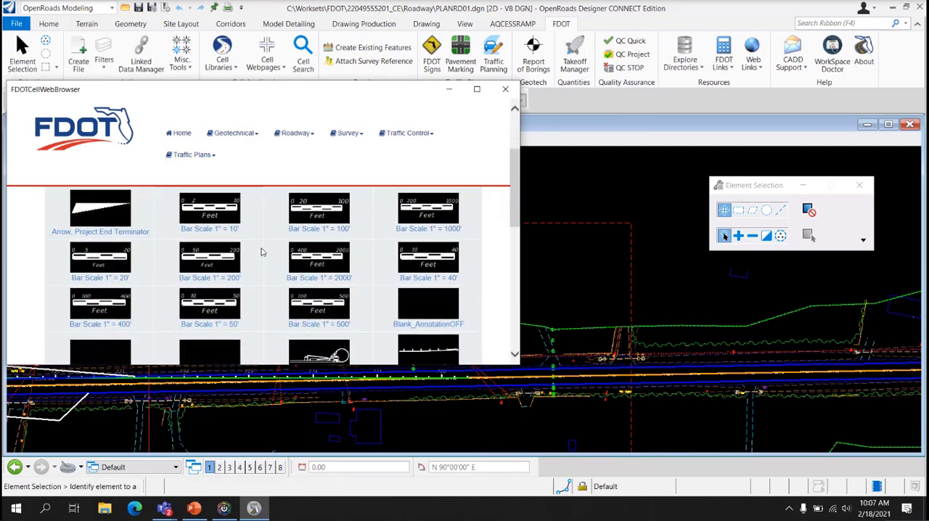
scroll(263, 252, "down", 1)
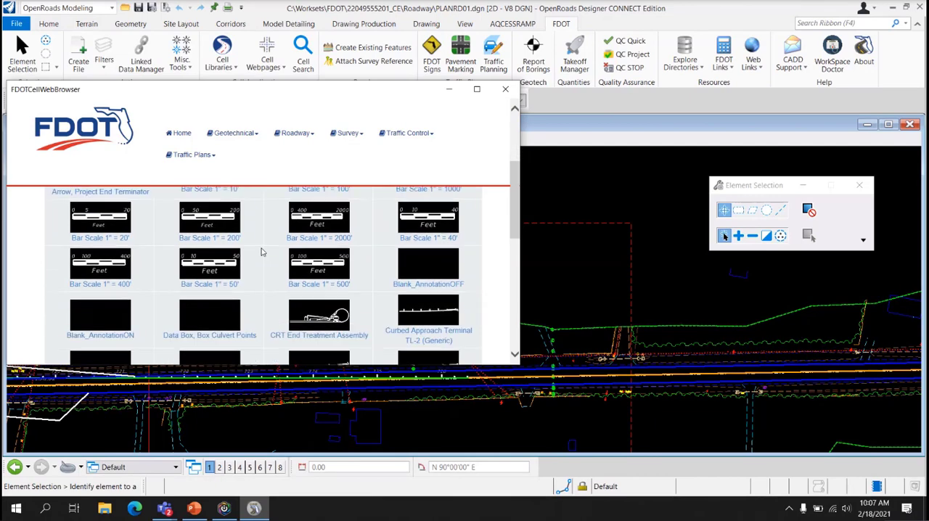
left_click(193, 263)
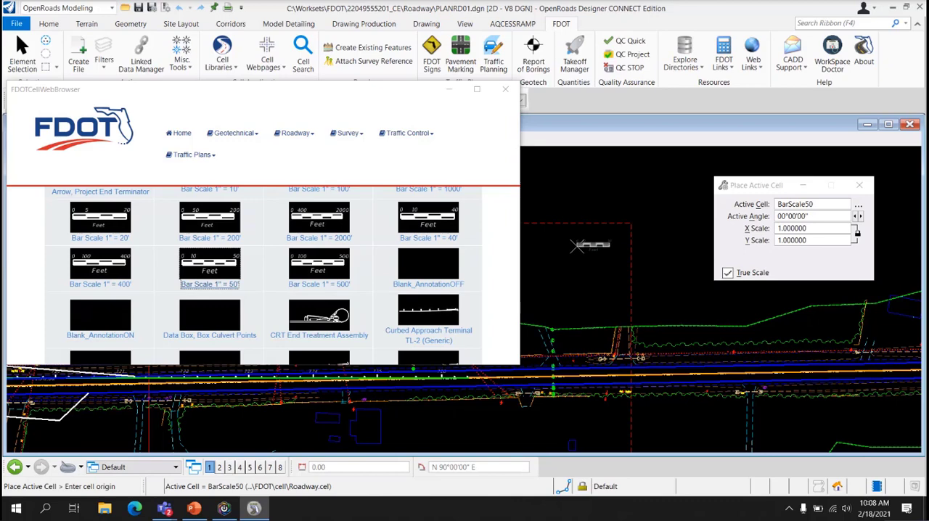
left_click(577, 247)
key("Escape")
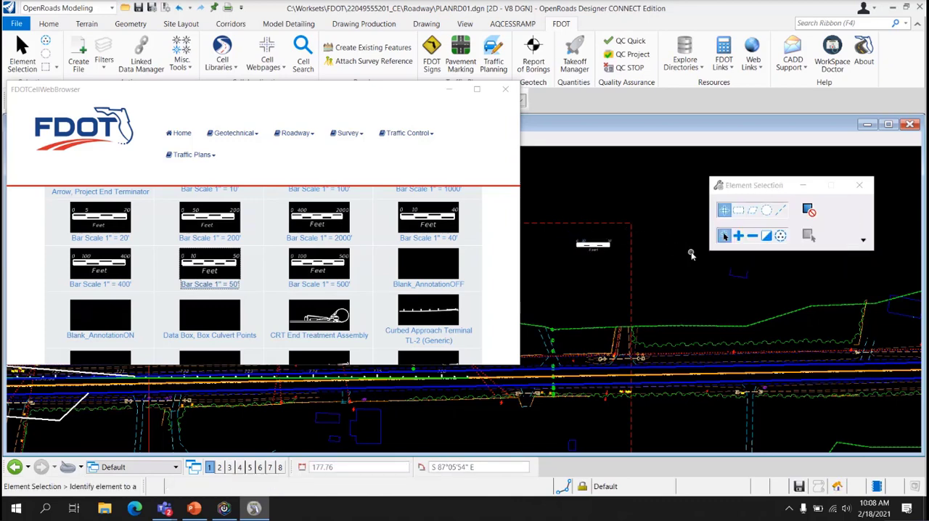
left_click(506, 88)
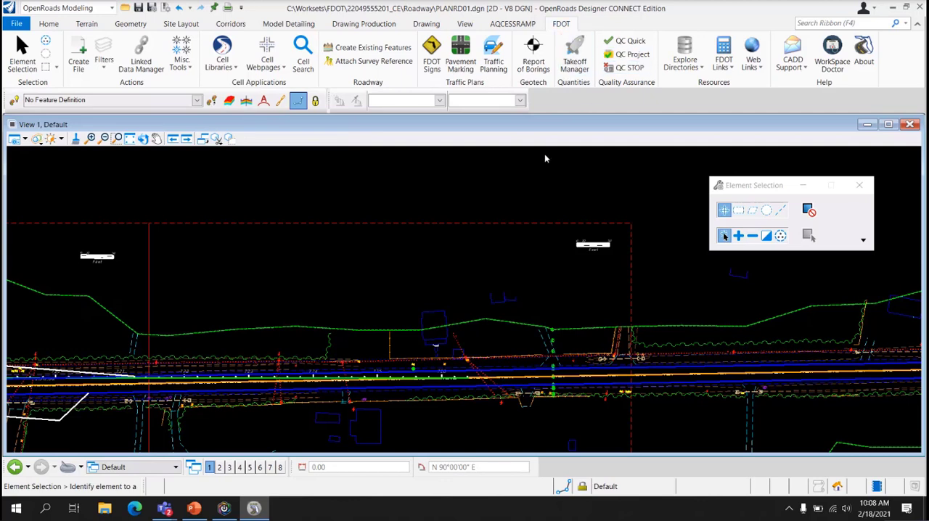
Open the FDOTConnect directory in File Explorer and go to the Cell folder under Organization-Civil\FDOT
left_click(690, 68)
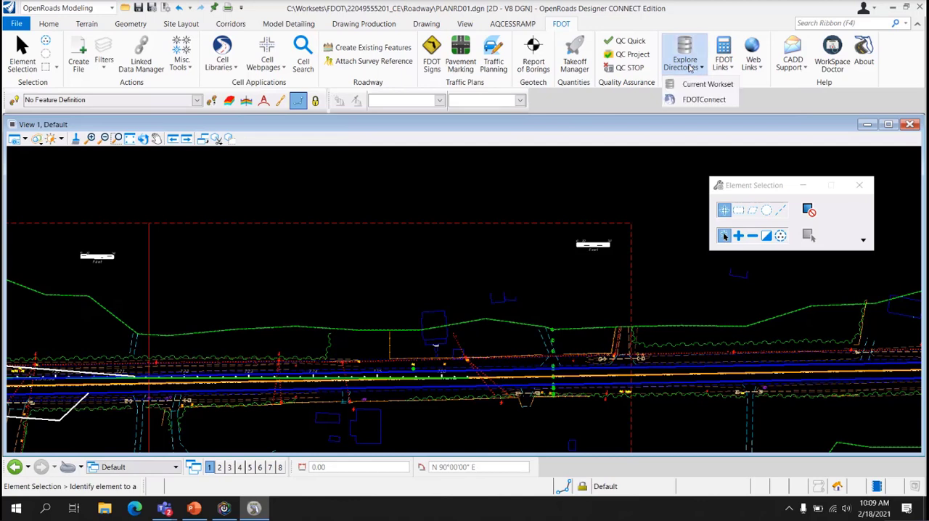
left_click(706, 104)
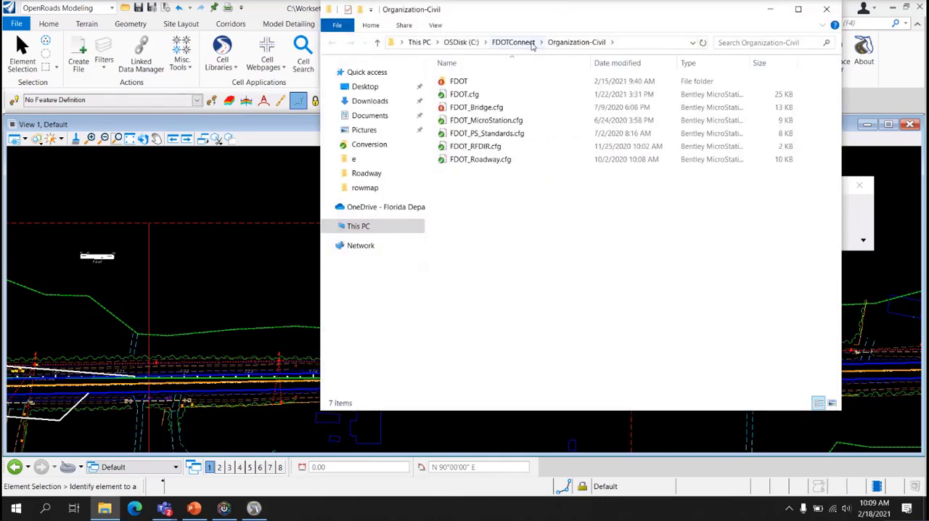
double_click(459, 82)
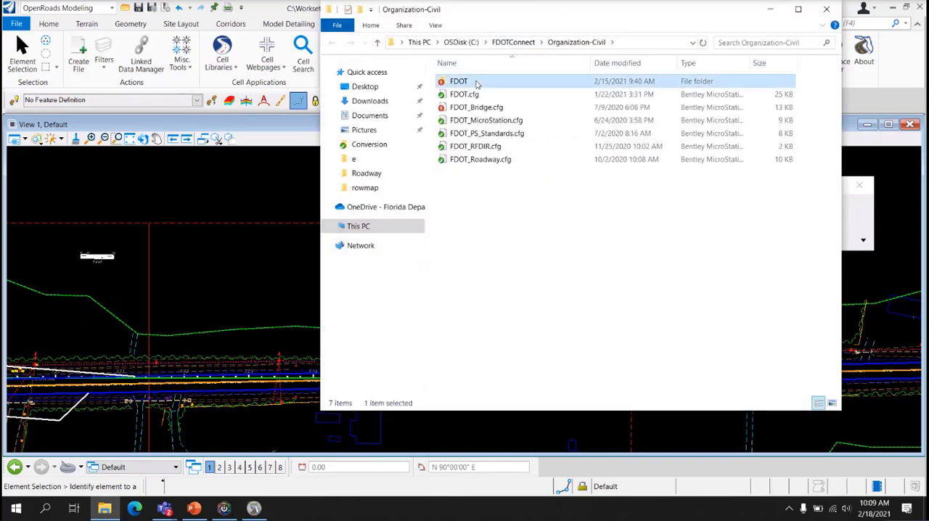
double_click(477, 125)
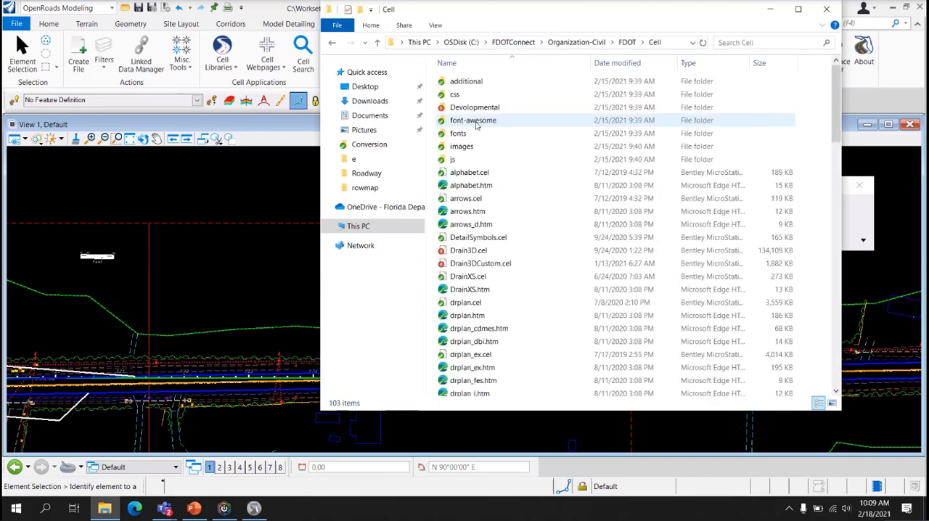
Find Seals.cel in the FDOT Cell folder and copy it
scroll(542, 242, "down", 7)
scroll(541, 242, "down", 16)
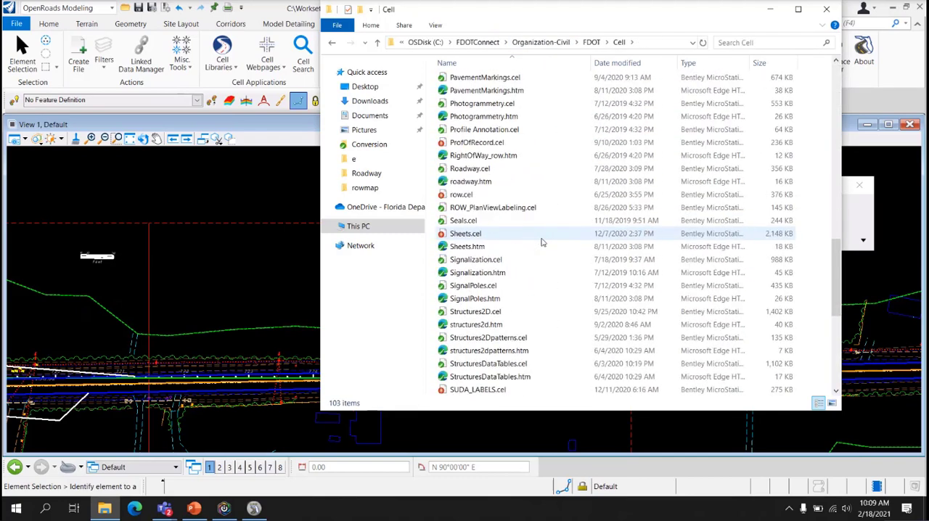
scroll(543, 243, "down", 1)
scroll(493, 187, "up", 1)
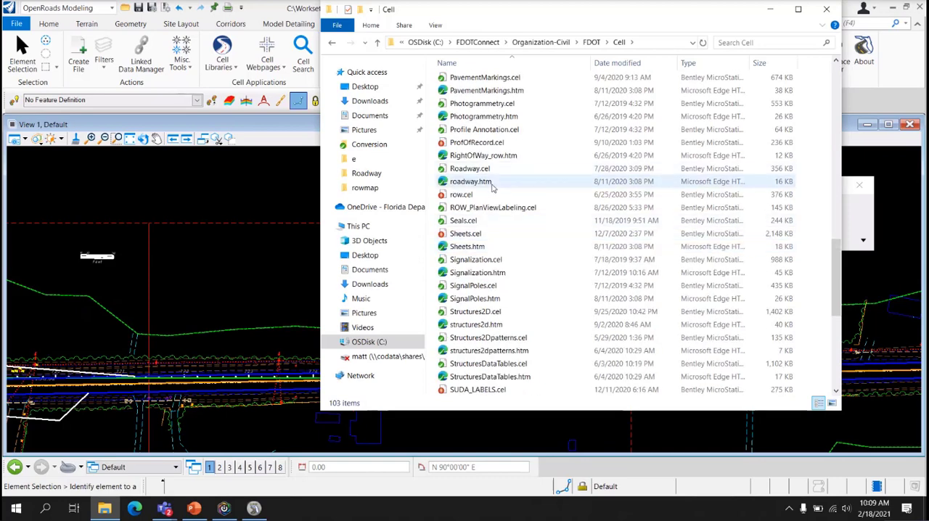
left_click(690, 220)
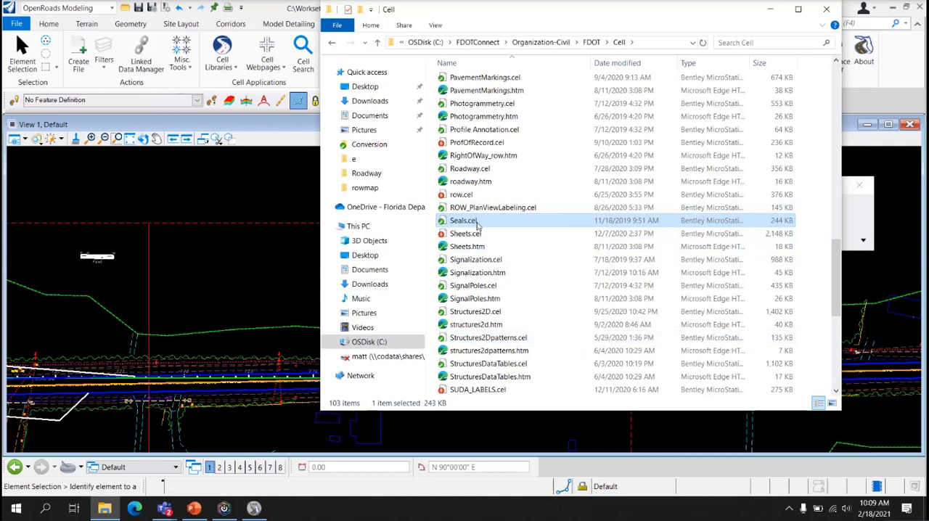
left_click(368, 342)
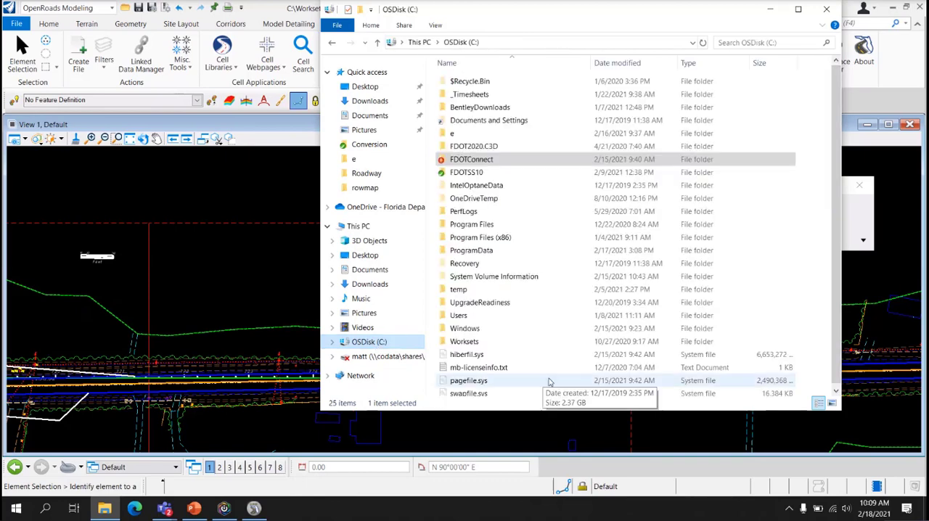
double_click(498, 343)
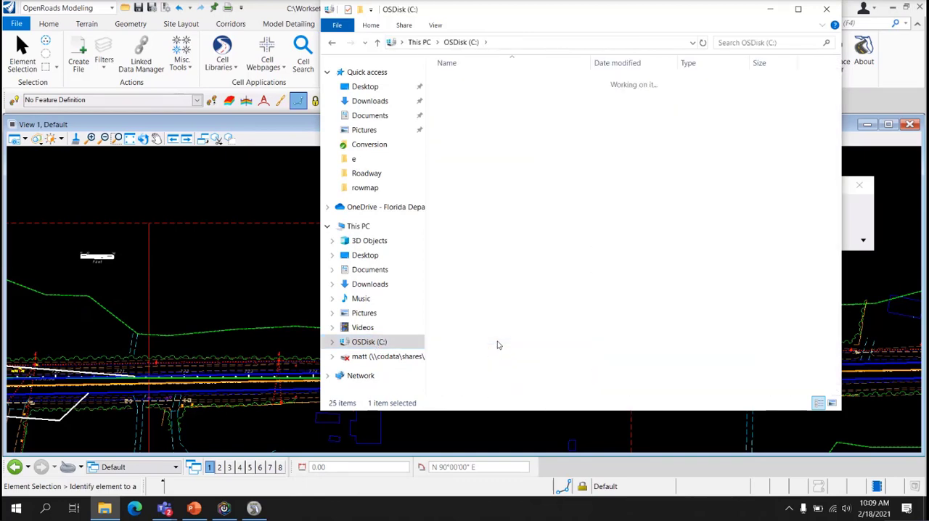
double_click(481, 85)
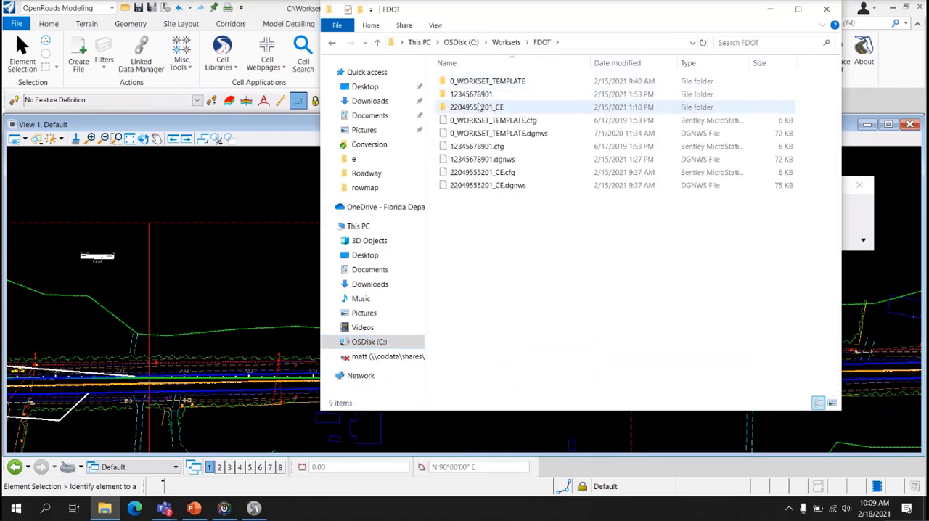
double_click(478, 109)
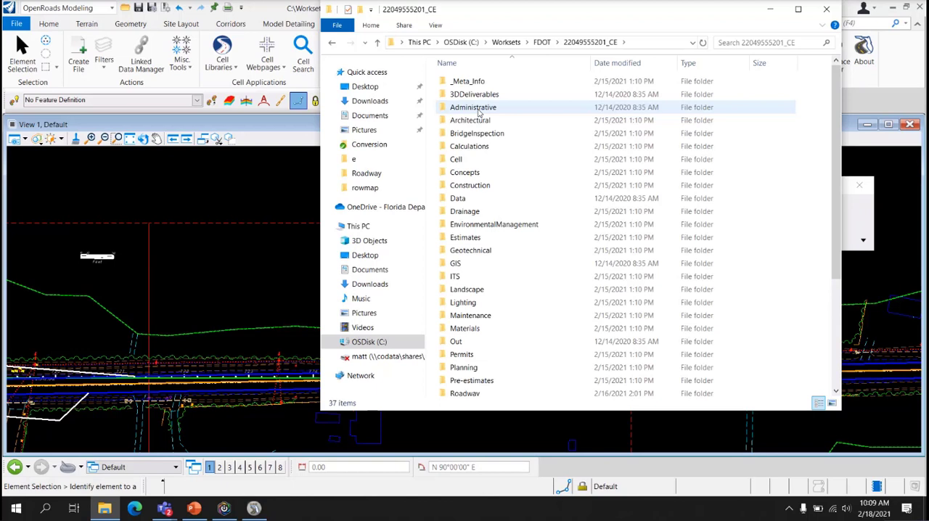
double_click(484, 159)
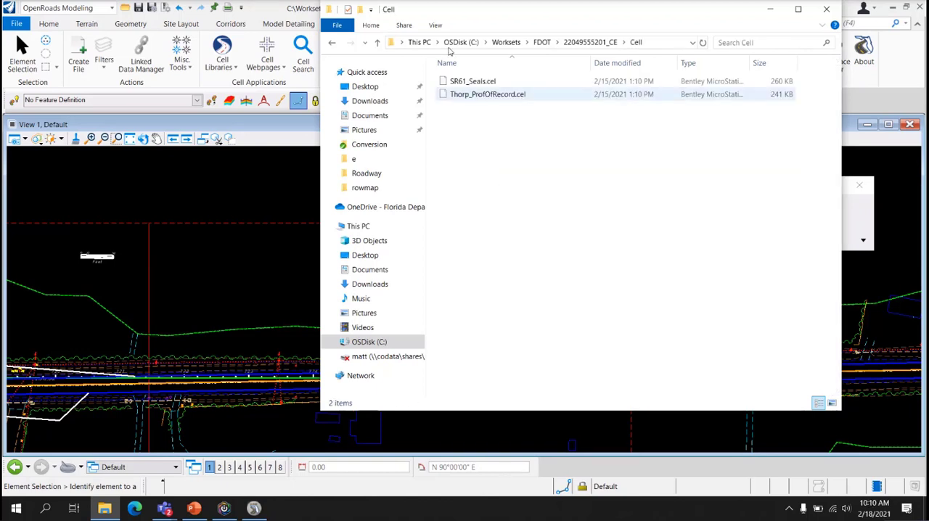
Delete the two existing cell libraries from the workset's Cell folder and paste the copied Seals.cel there
left_click_drag(479, 120, 484, 64)
key("Delete")
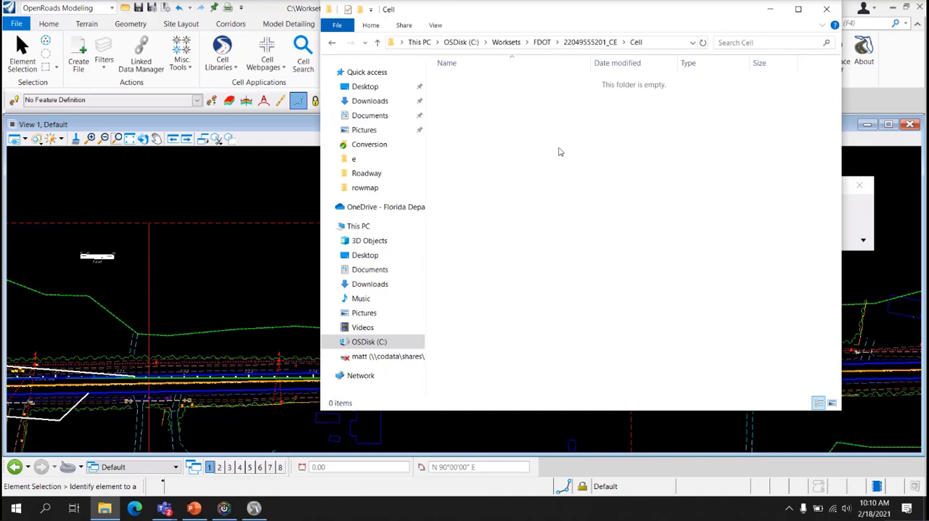
key("ctrl+v")
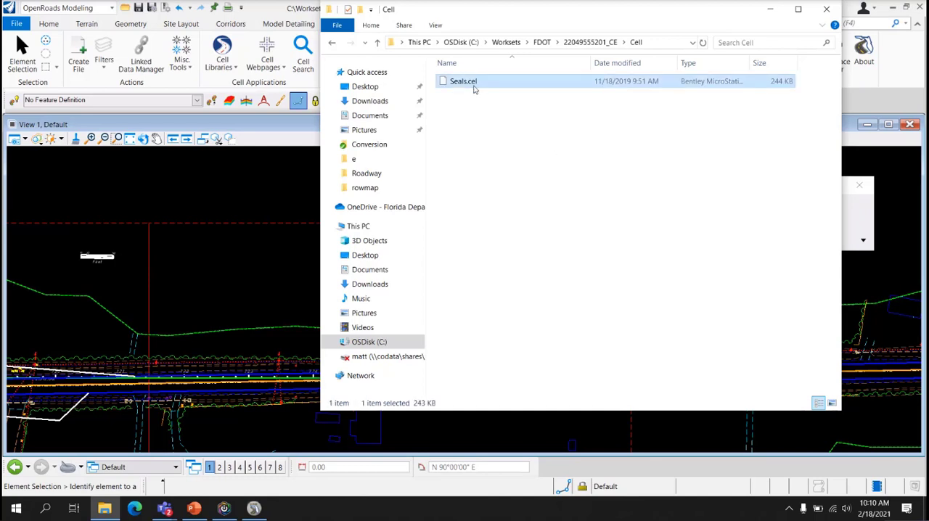
left_click(515, 149)
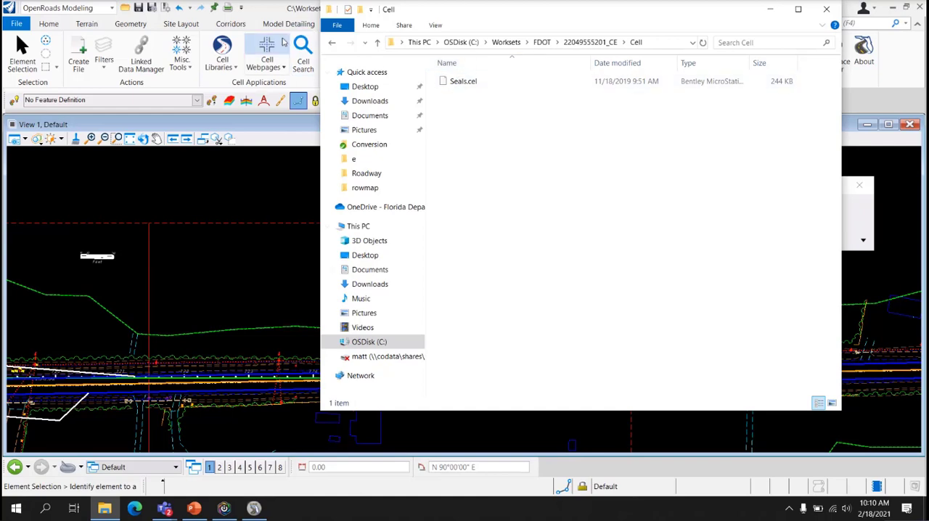
Switch to OpenRoads Designer and open Seals.cel from the workset's Cell folder, filtering the files to MicroStation Cell Libraries (*.cel)
left_click(307, 9)
left_click(16, 24)
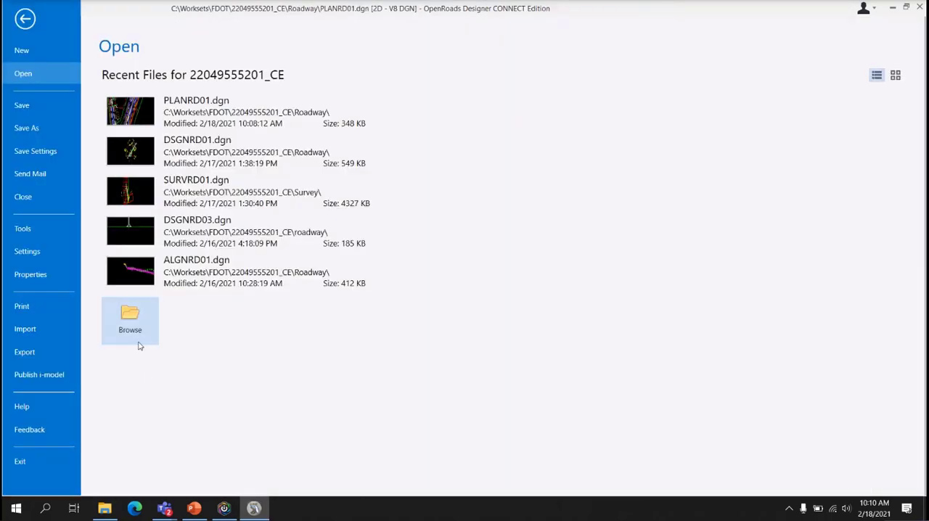
left_click(133, 326)
left_click(120, 28)
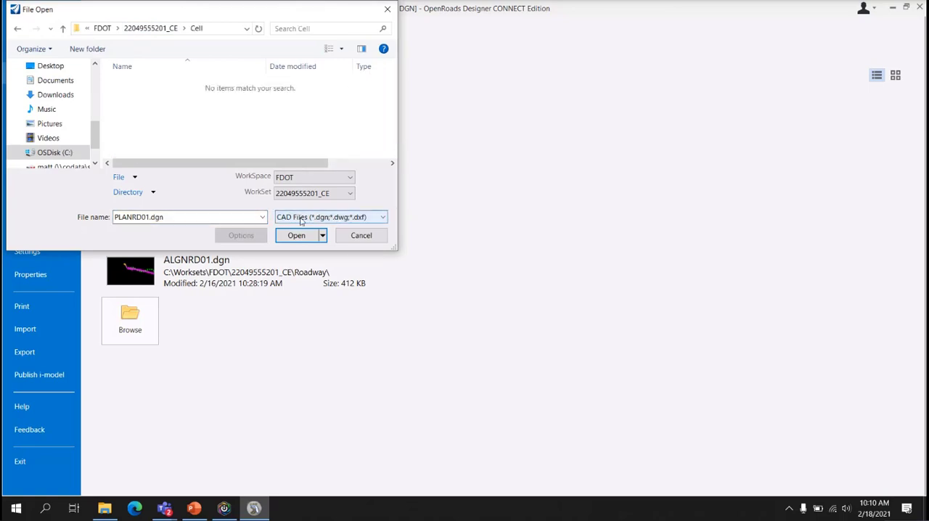
left_click(302, 218)
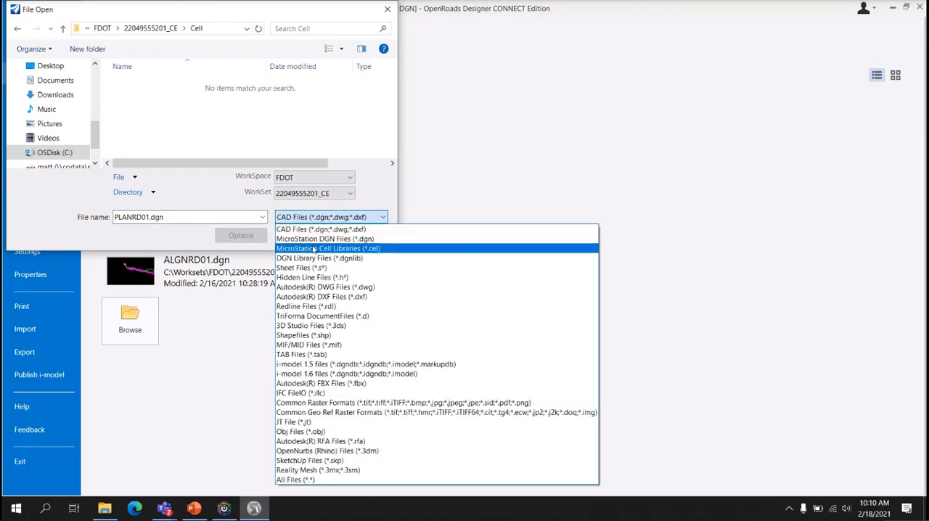
left_click(313, 249)
double_click(221, 88)
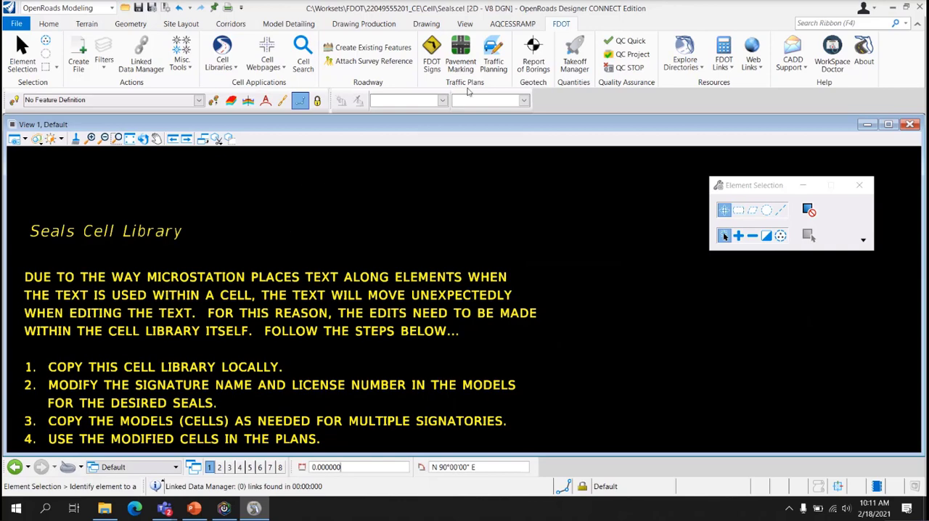
Open the list of models contained in the Seals cell library
left_click(50, 24)
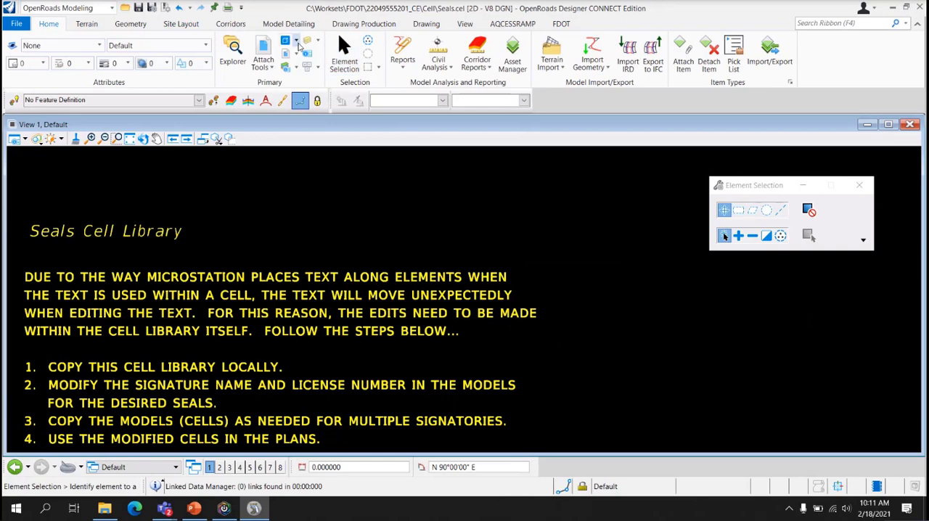
left_click(296, 42)
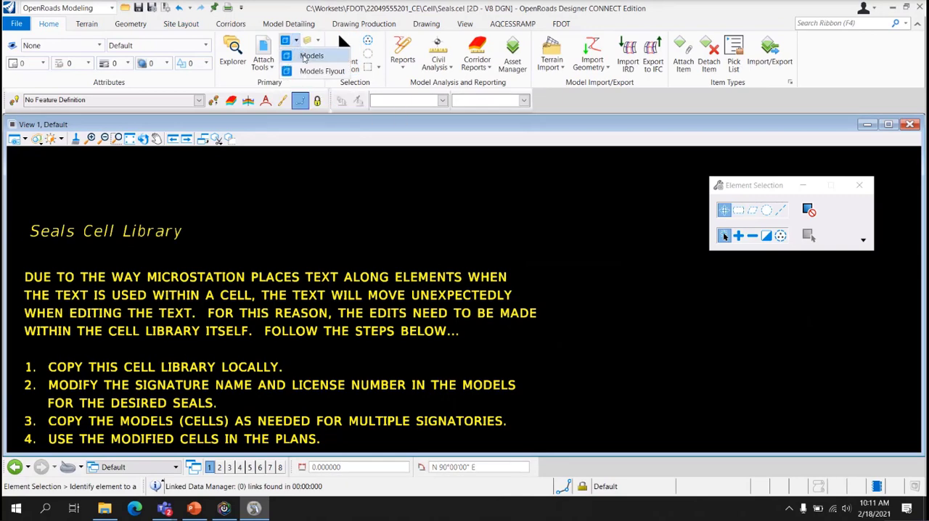
left_click(305, 57)
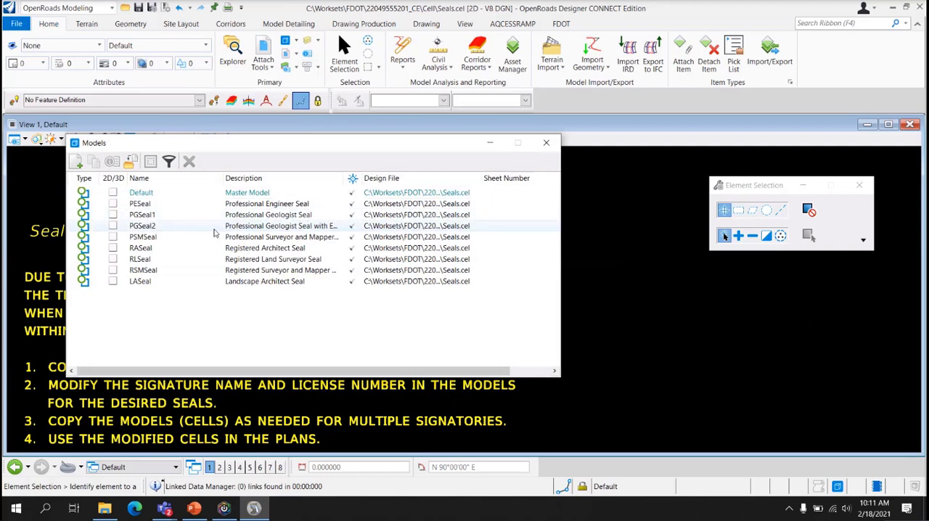
Go through the seal models in the list one by one, from PESeal to LASeal
left_click(175, 204)
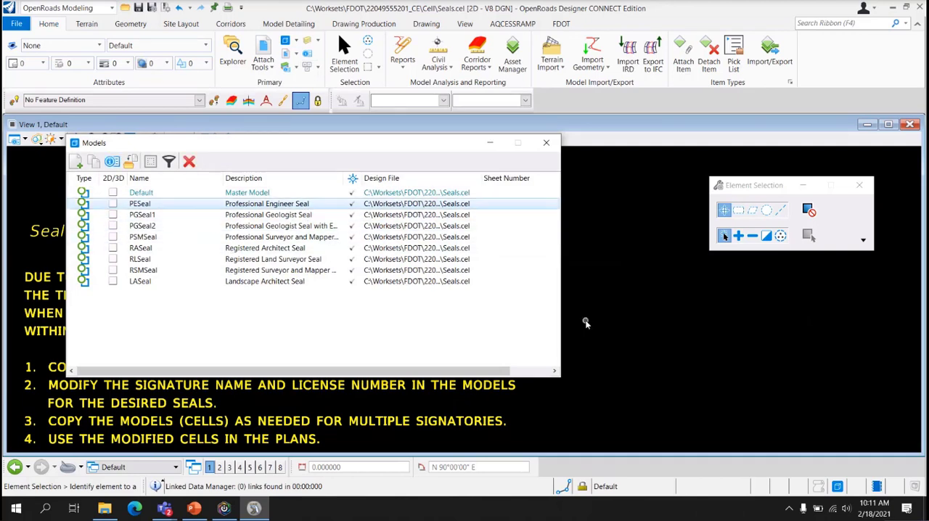
key("Down")
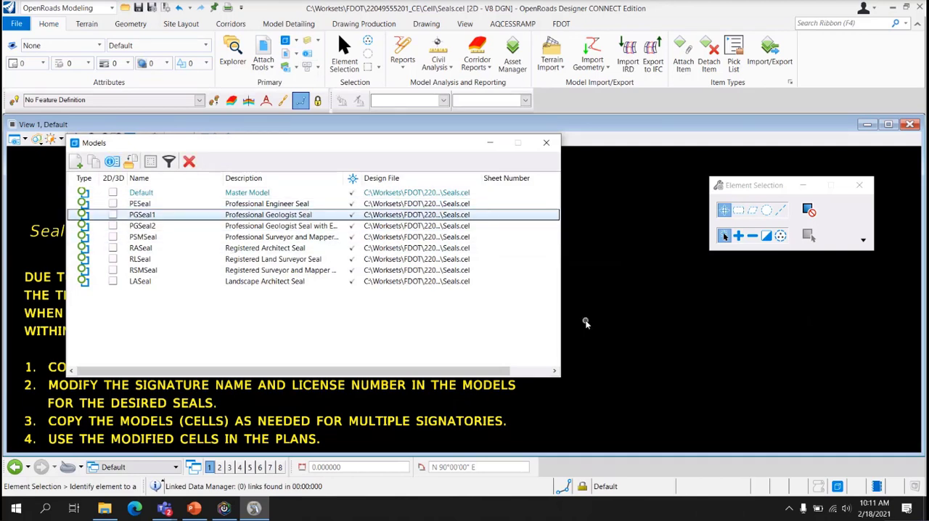
key("Down")
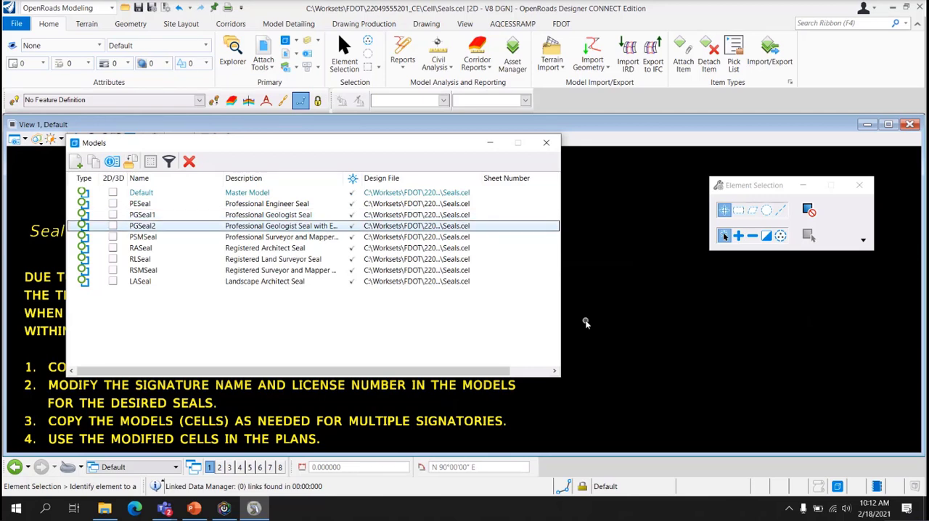
key("Down")
key("Down")
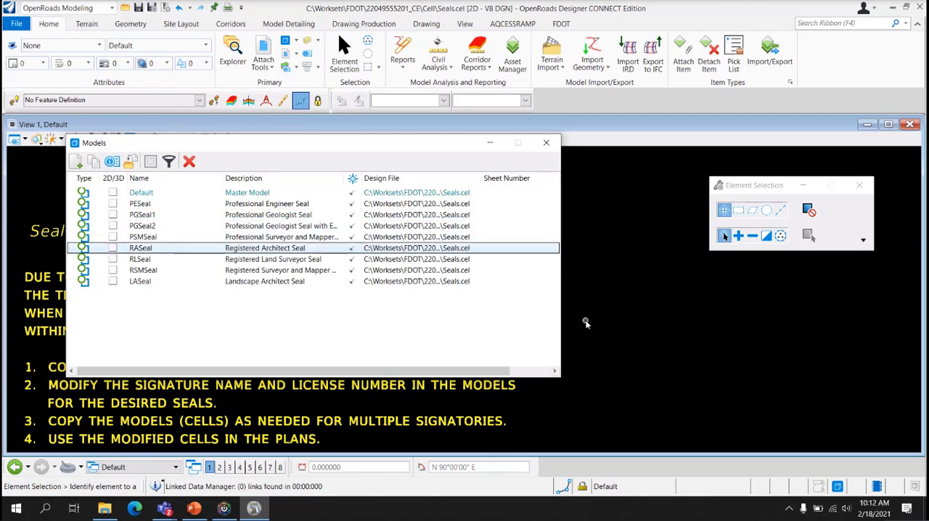
key("Down")
key("Down")
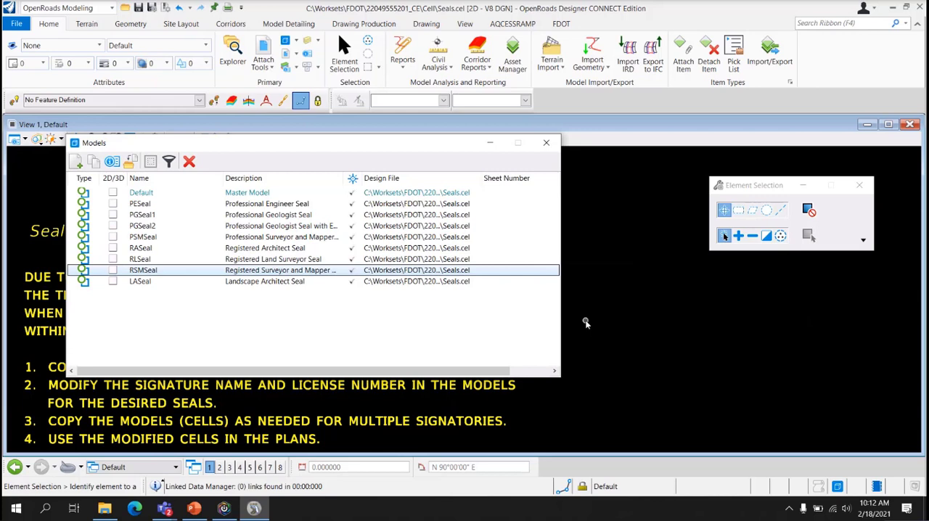
key("Down")
key("Up")
key("Home")
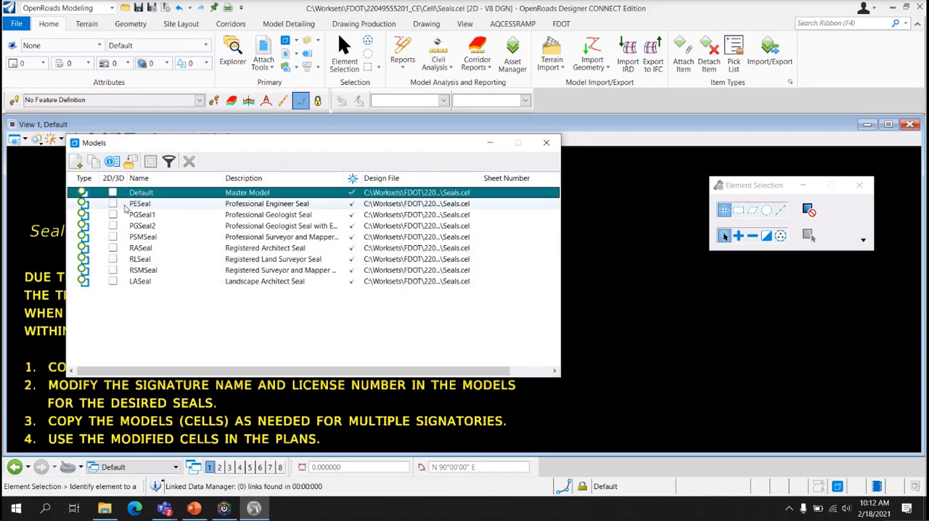
Copy the PESeal model, putting the engineer's name in the new model's name and description, and close the models list
left_click(168, 206)
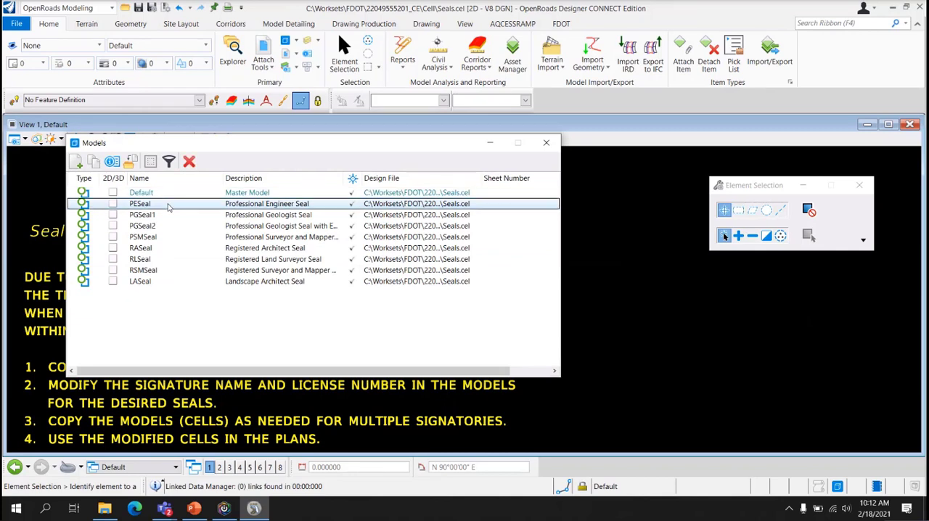
right_click(168, 208)
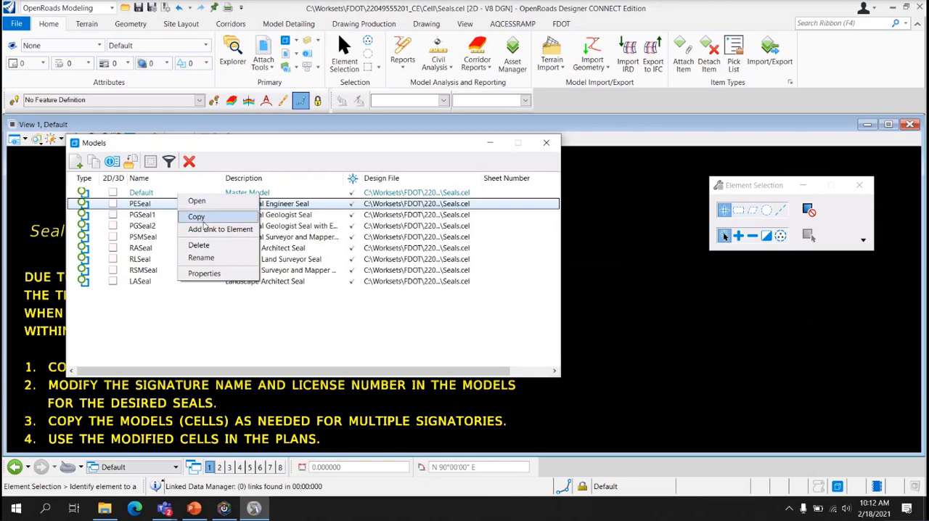
left_click(196, 216)
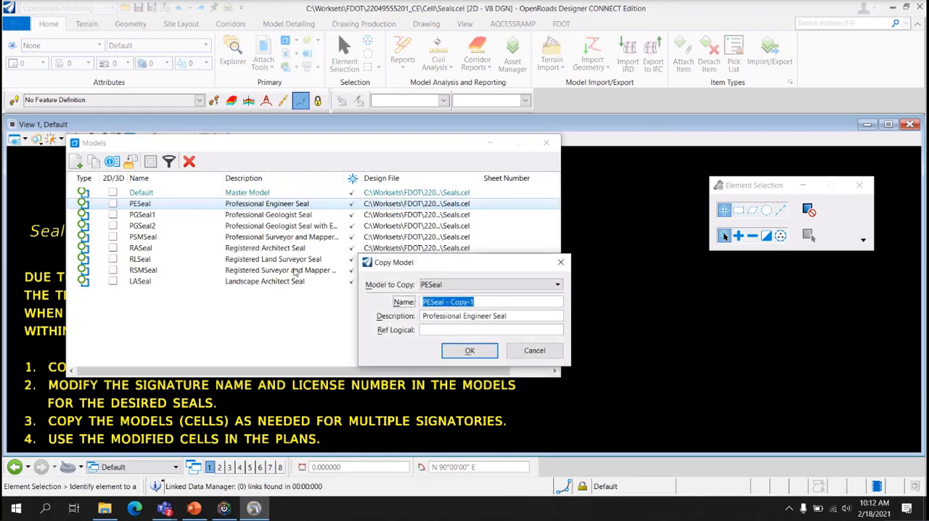
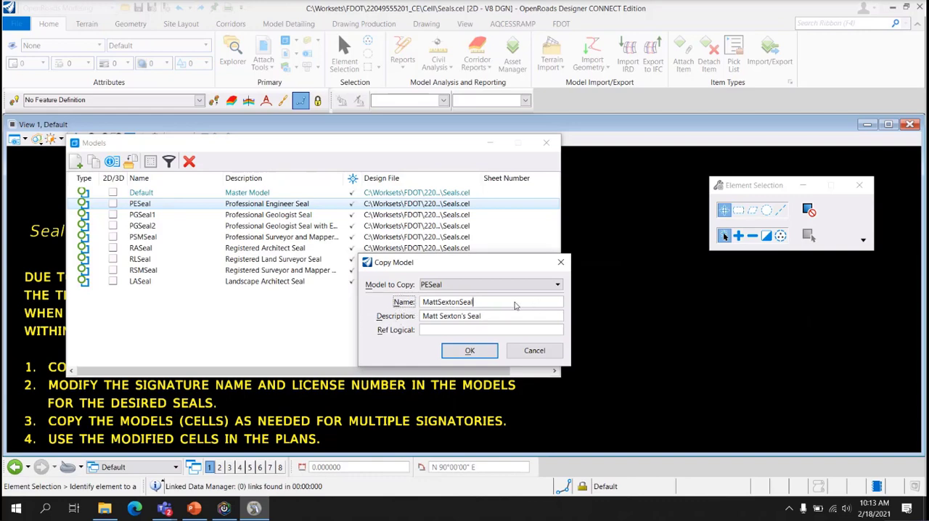
left_click(495, 323)
left_click(490, 352)
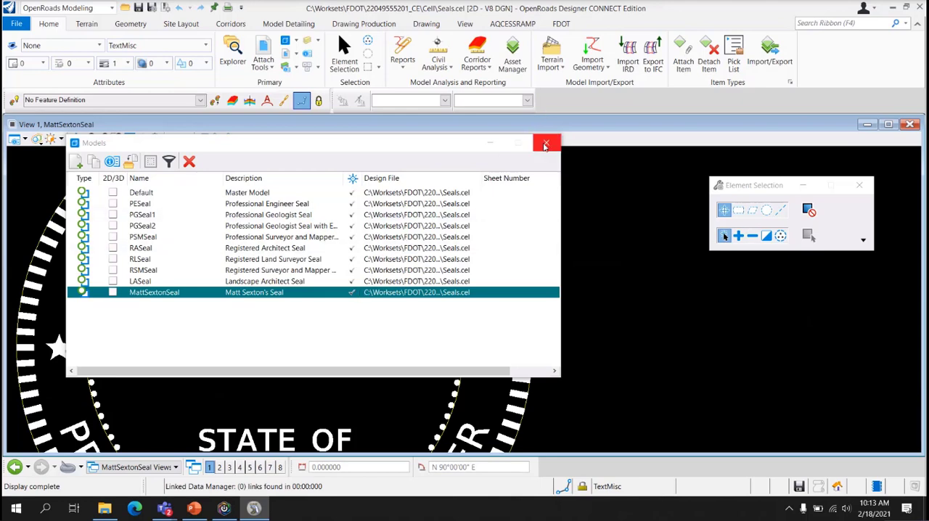
left_click(546, 144)
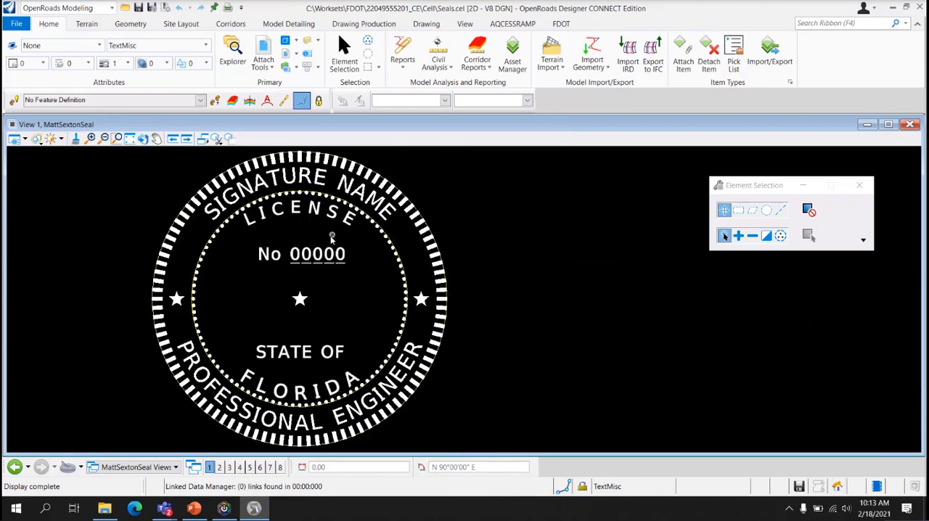
Replace the SIGNATURE NAME placeholder text along the seal's outer ring with the engineer's name
double_click(266, 186)
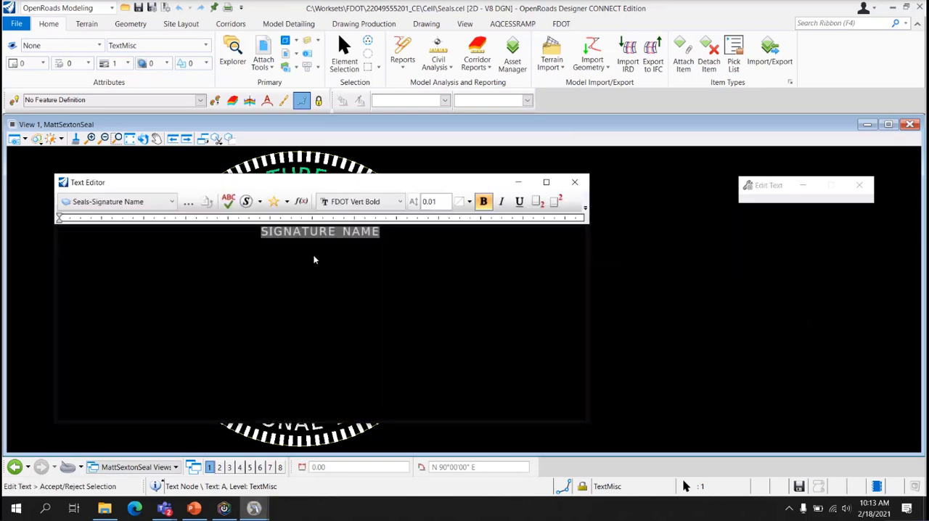
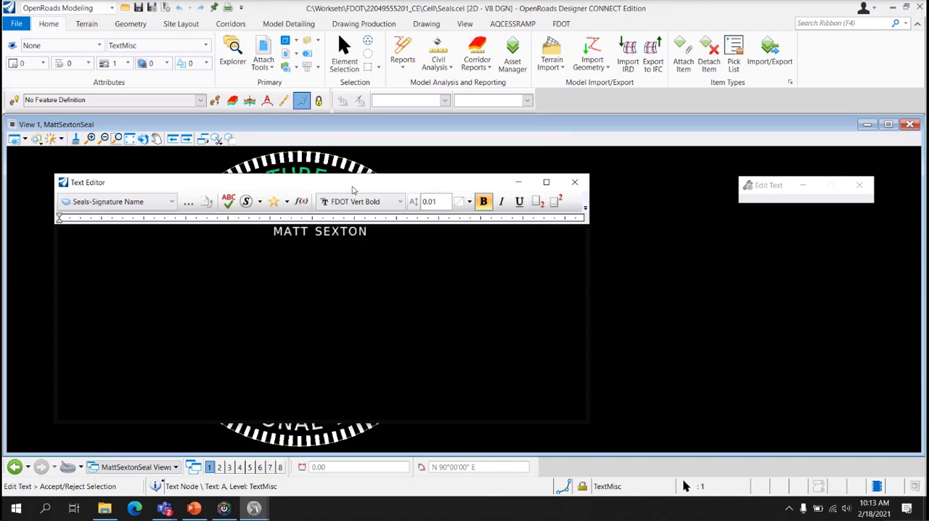
mouse_move(353, 187)
left_mouse_down()
mouse_move(376, 290)
mouse_move(372, 274)
left_mouse_up()
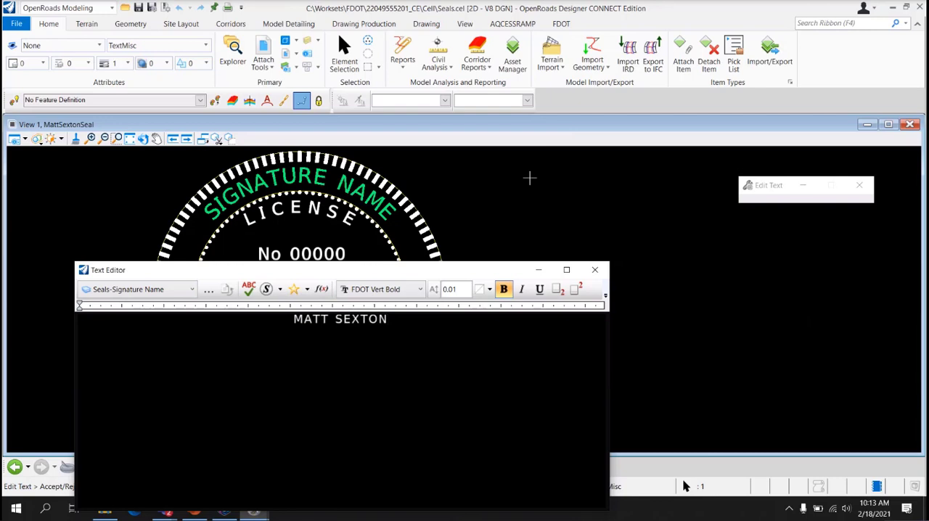
left_click(529, 178)
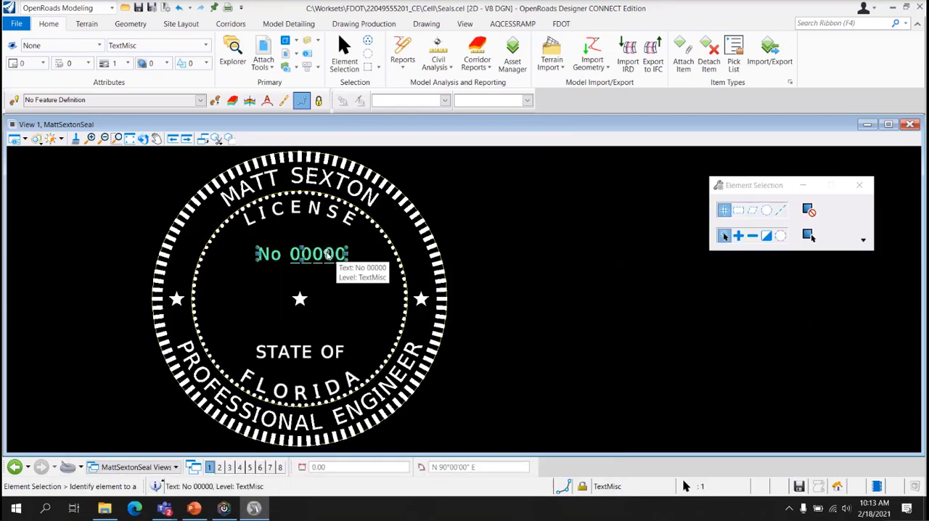
Replace the placeholder digits after "No" in the seal with the engineer's license number and fit the seal in the view
double_click(328, 255)
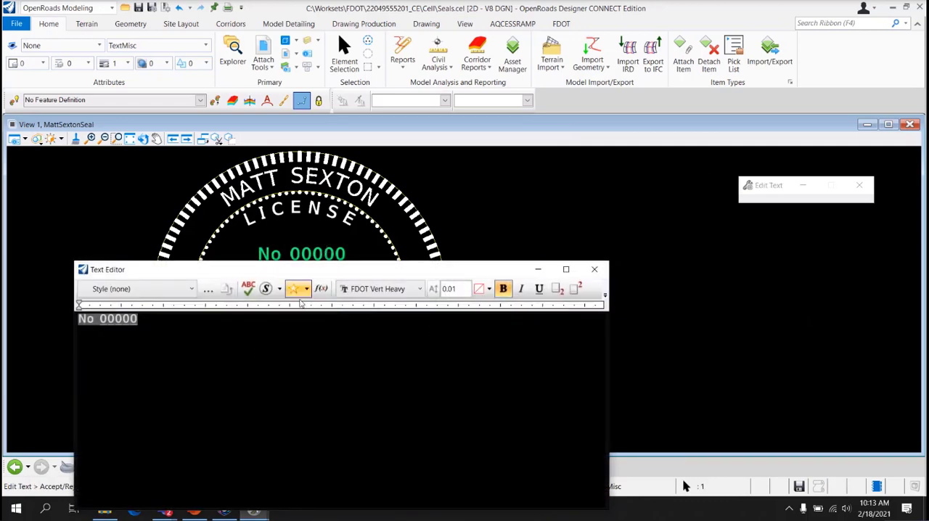
double_click(131, 326)
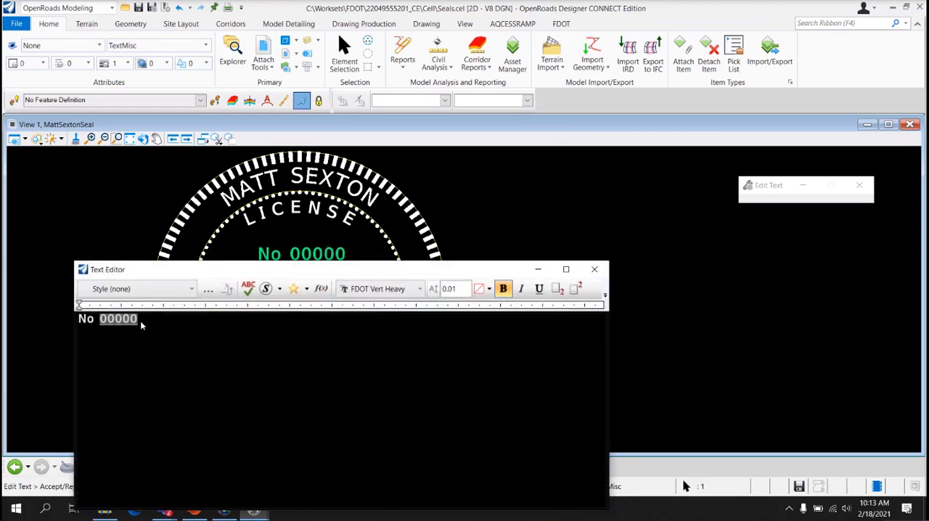
type("99999")
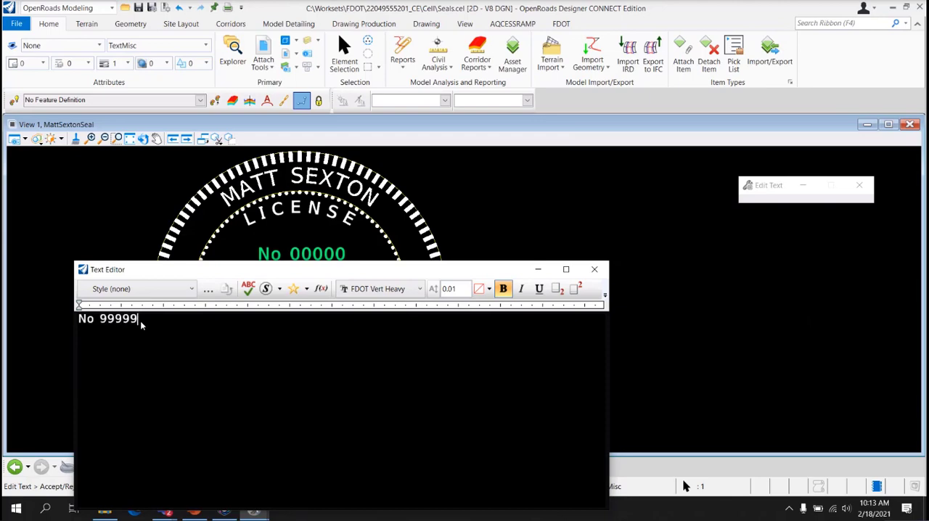
left_click(577, 214)
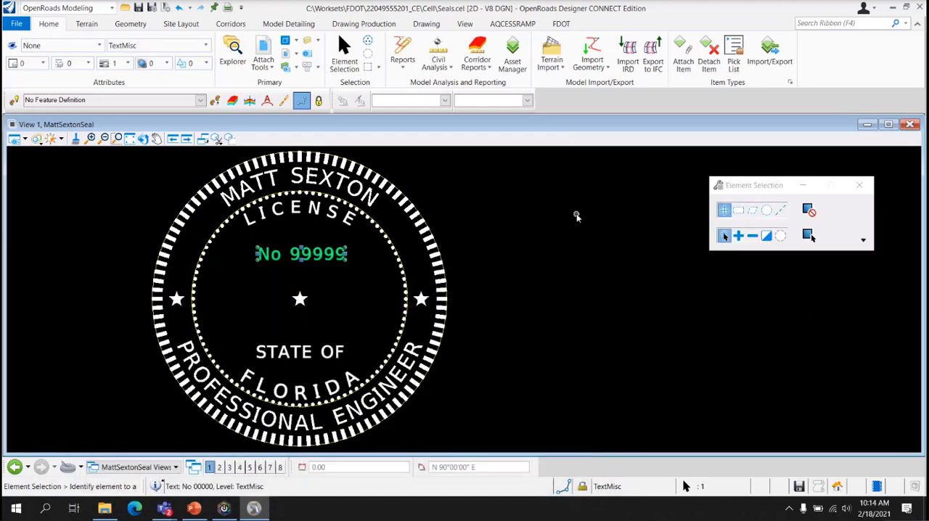
left_click(529, 326)
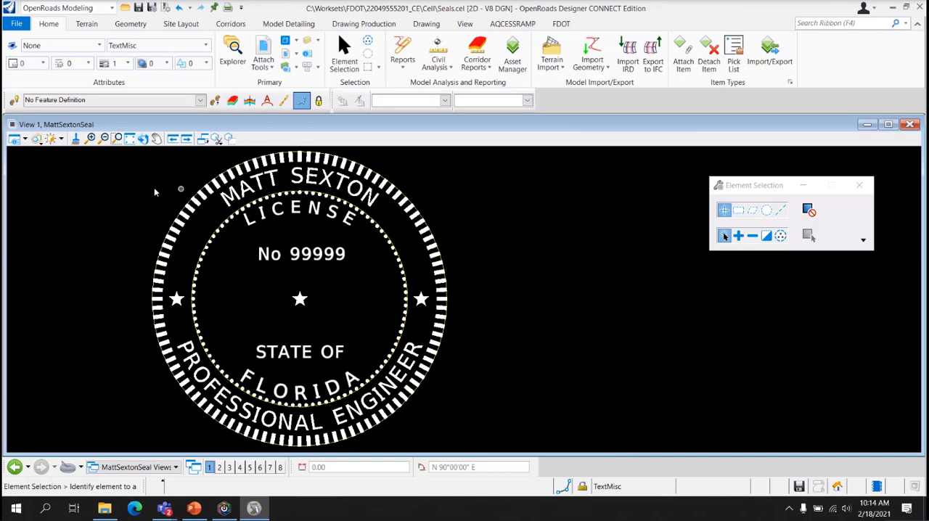
left_click(129, 139)
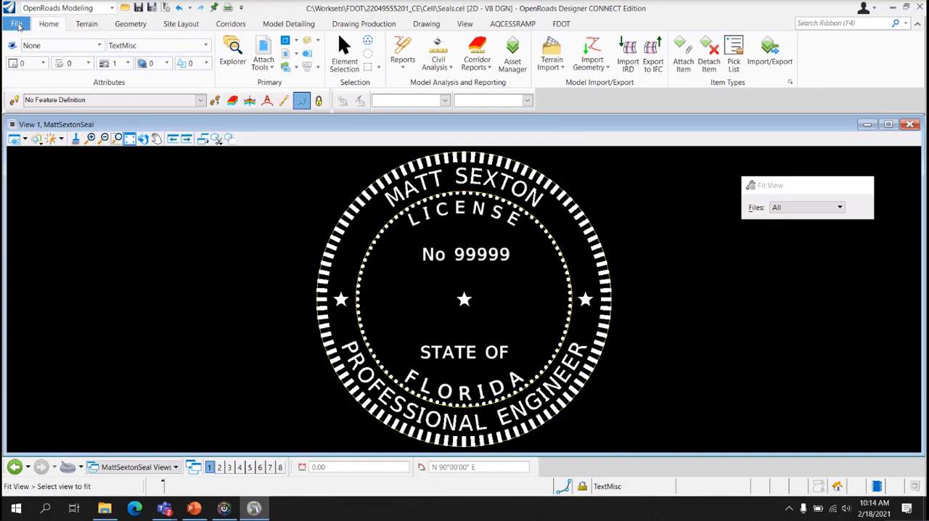
Reopen the recent drawing PLANRD01.dgn, and from there open the signature sheet file SIGNRD01.dgn in the Roadway folder
left_click(17, 24)
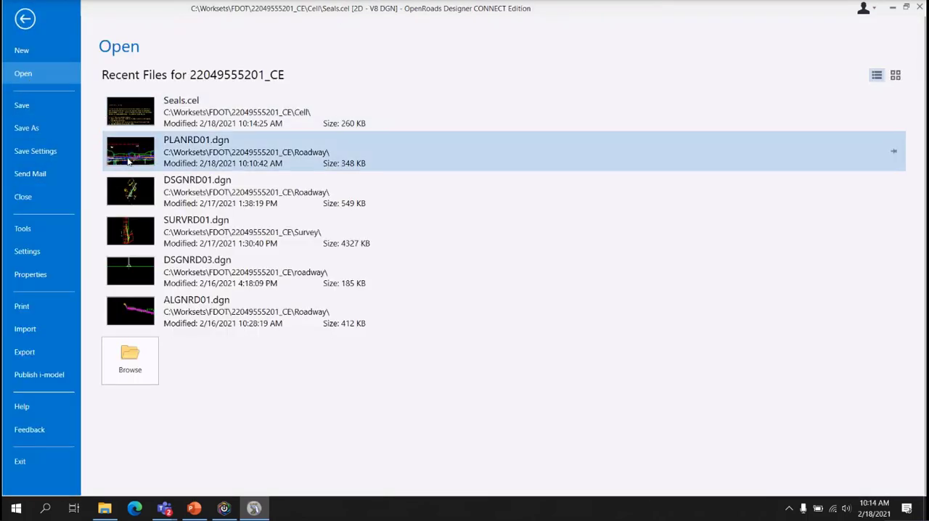
left_click(129, 161)
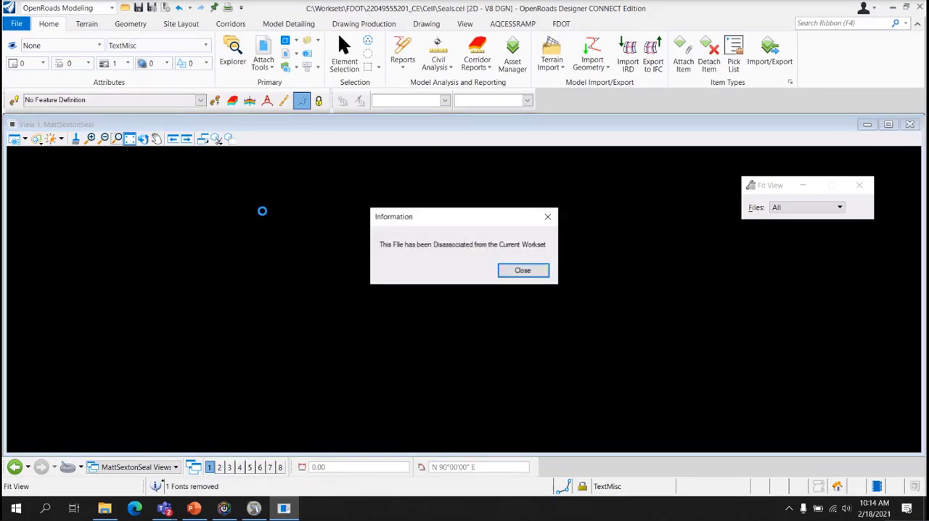
left_click(523, 270)
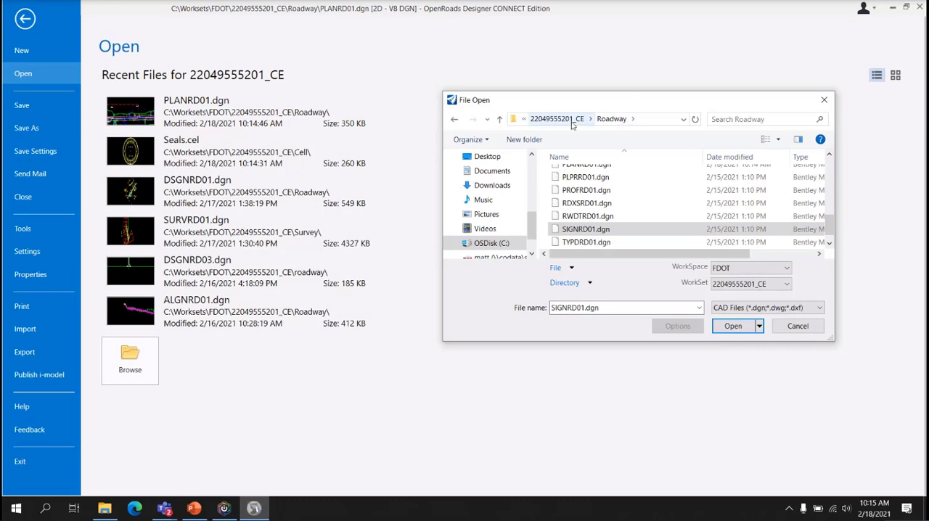
left_click(733, 326)
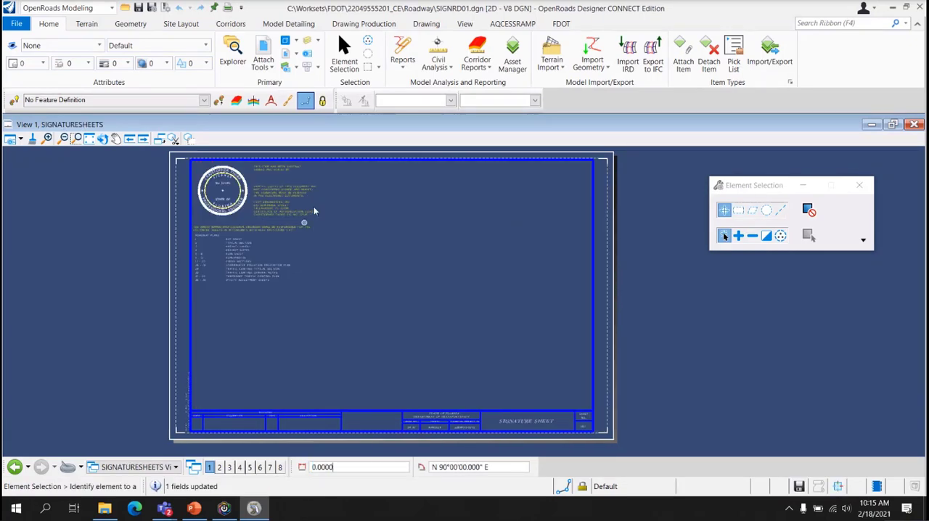
scroll(182, 206, "up", 5)
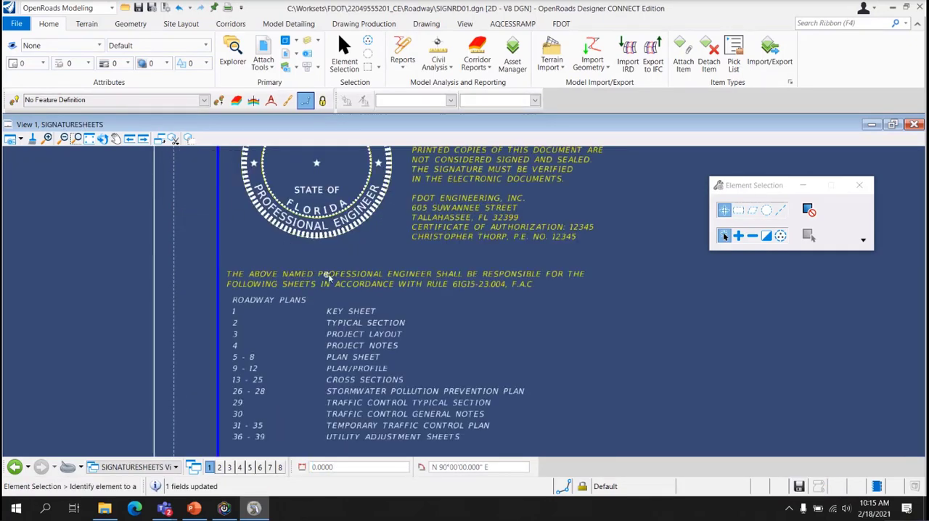
Start placing an active cell on the signature sheet and attach Seals.cel from the workset's Cell folder as the cell library
scroll(533, 244, "down", 5)
middle_click_drag(618, 260, 395, 267)
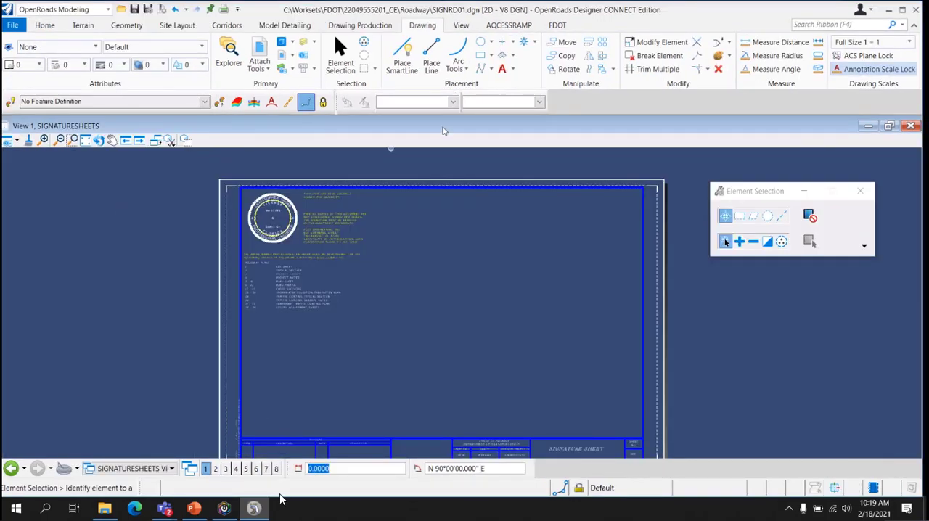
left_click(525, 44)
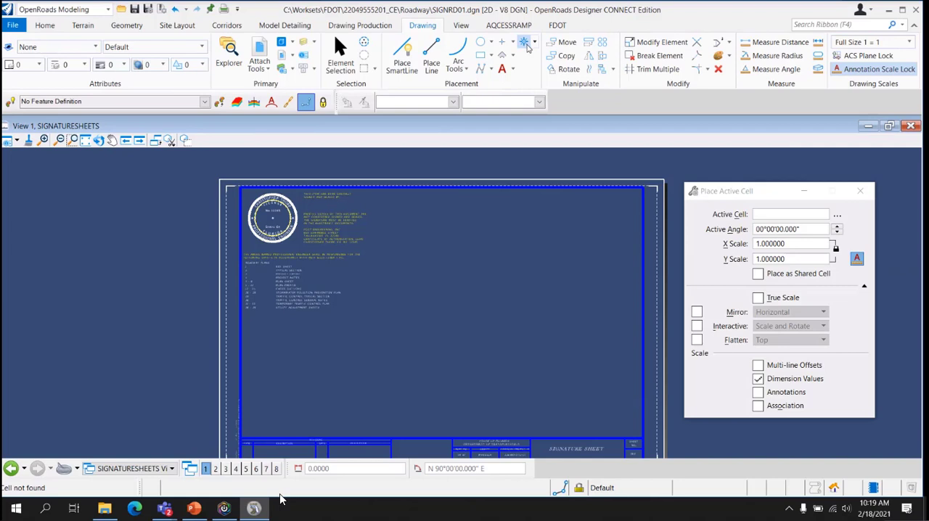
left_click(838, 216)
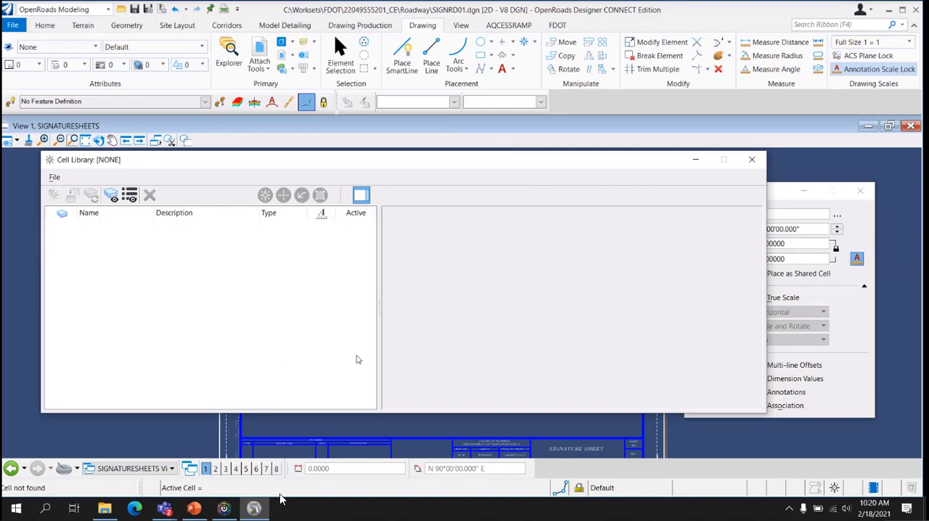
left_click(54, 177)
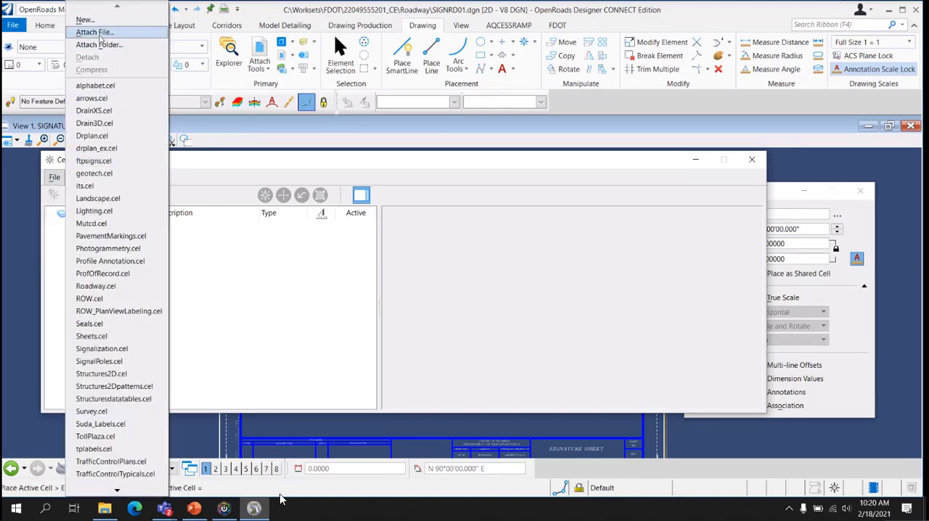
left_click(95, 32)
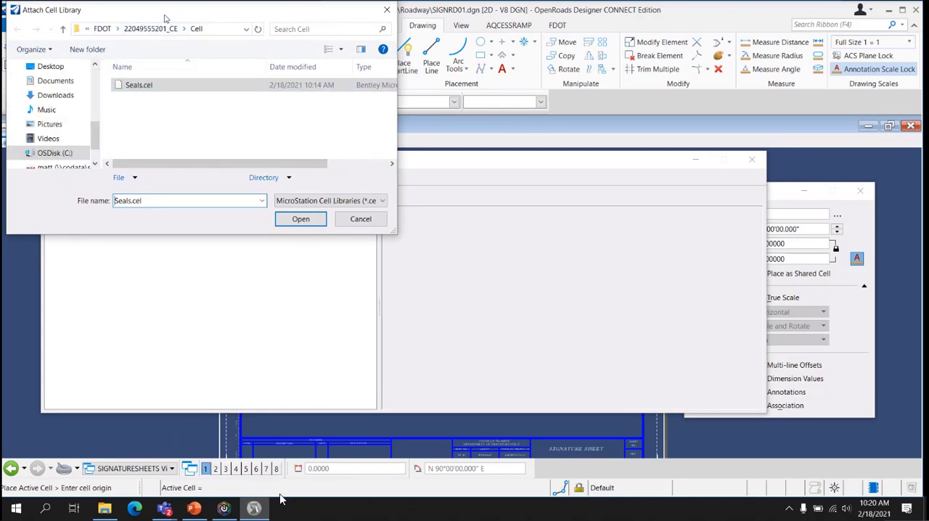
left_click_drag(166, 16, 332, 109)
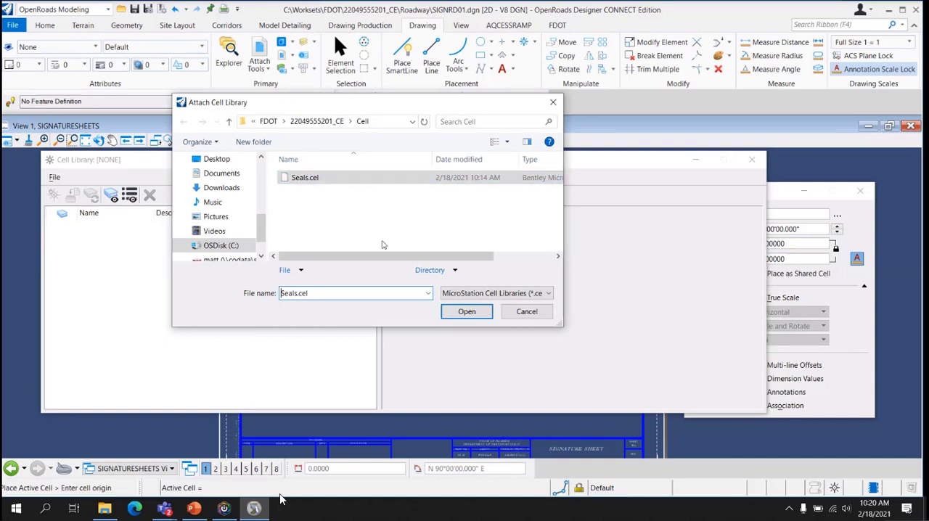
left_click(467, 311)
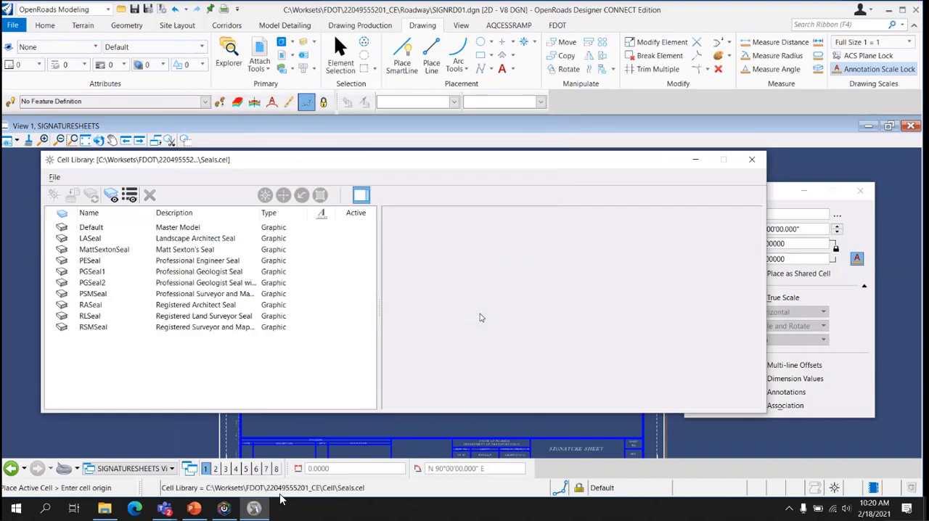
Make the engineer's customized seal the active cell and place one copy on the signature sheet, to the right of the existing seal and its text
left_click(114, 252)
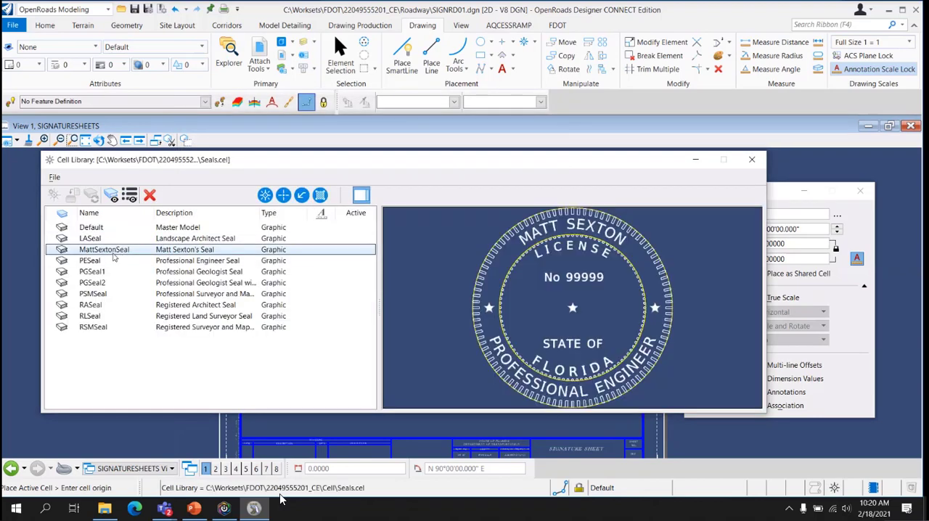
left_click(264, 195)
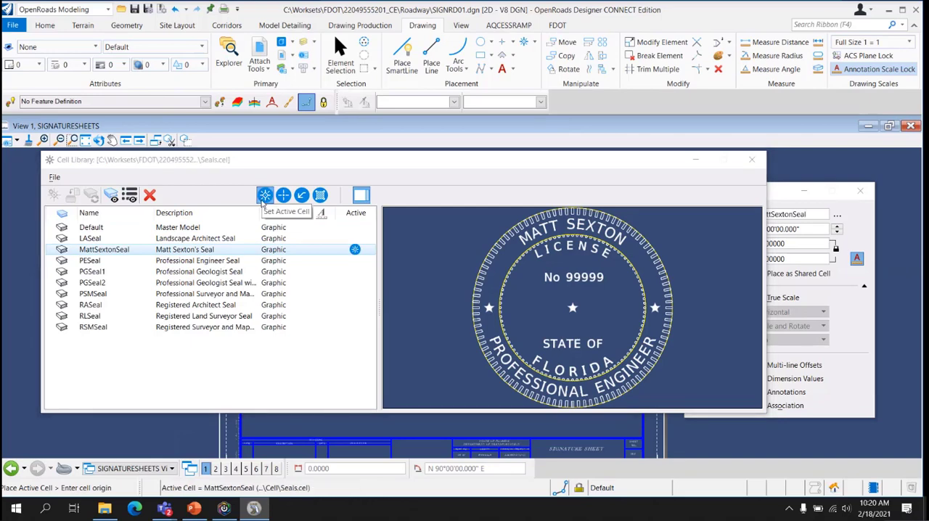
left_click(752, 159)
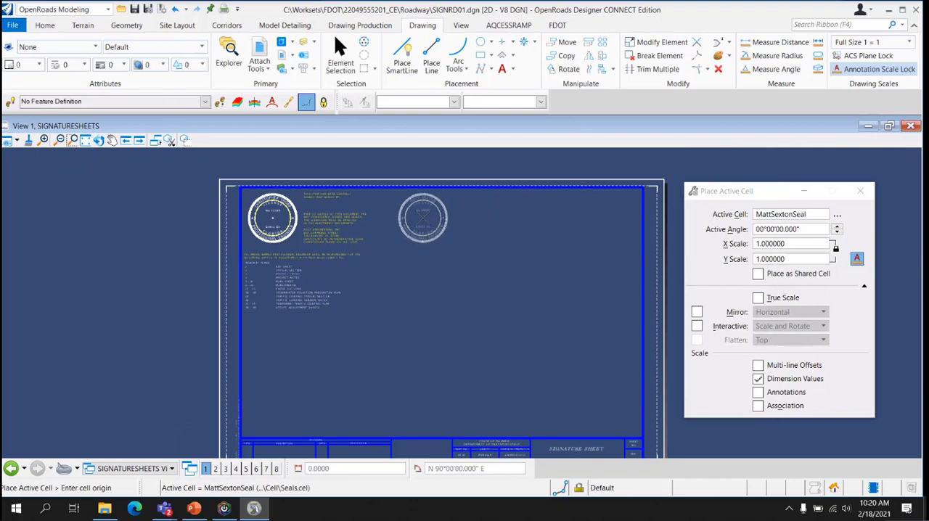
left_click(424, 218)
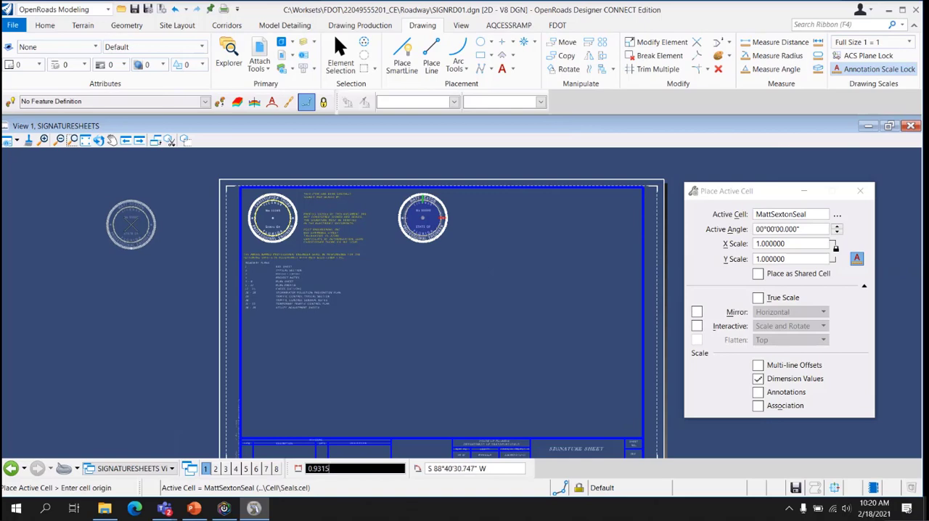
key("Escape")
Turn off the display of Constructions in View 1 and inspect the placed seal's non-plotting ring lines up close
scroll(404, 233, "up", 5)
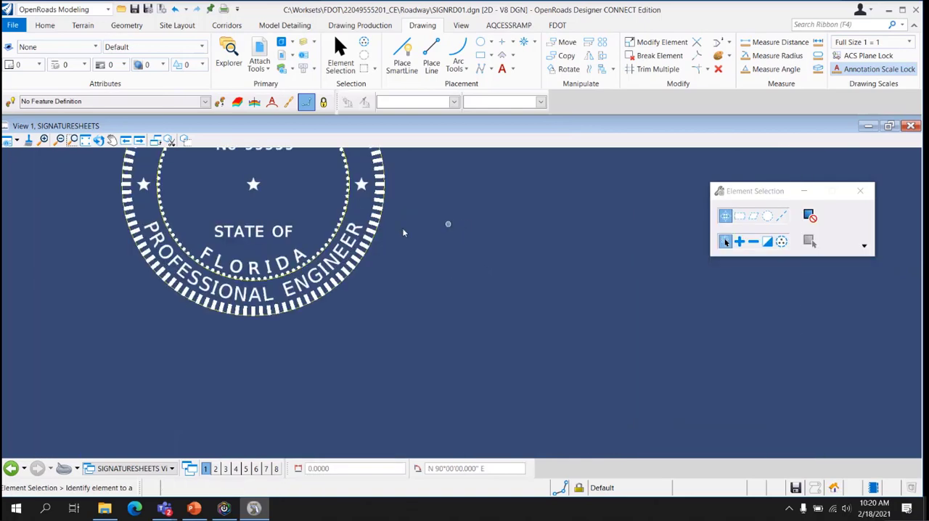
middle_click_drag(271, 221, 380, 347)
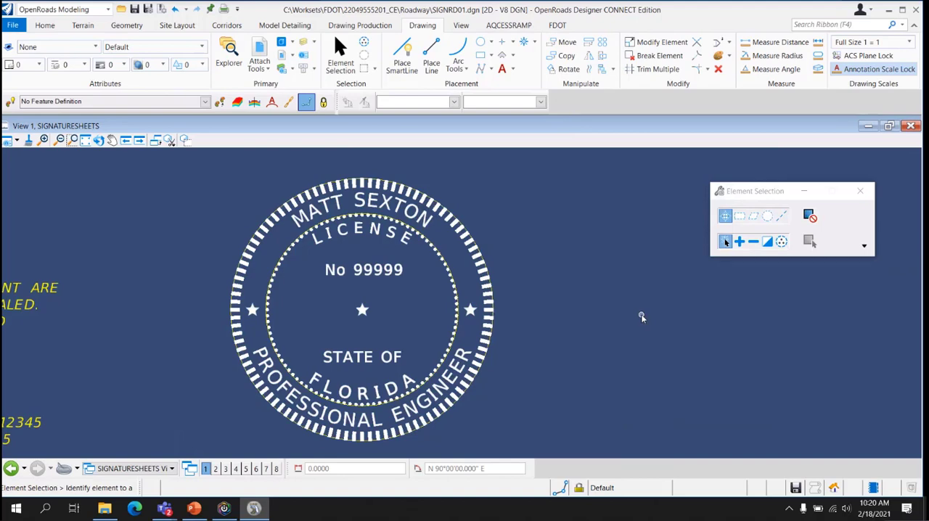
scroll(642, 317, "down", 3)
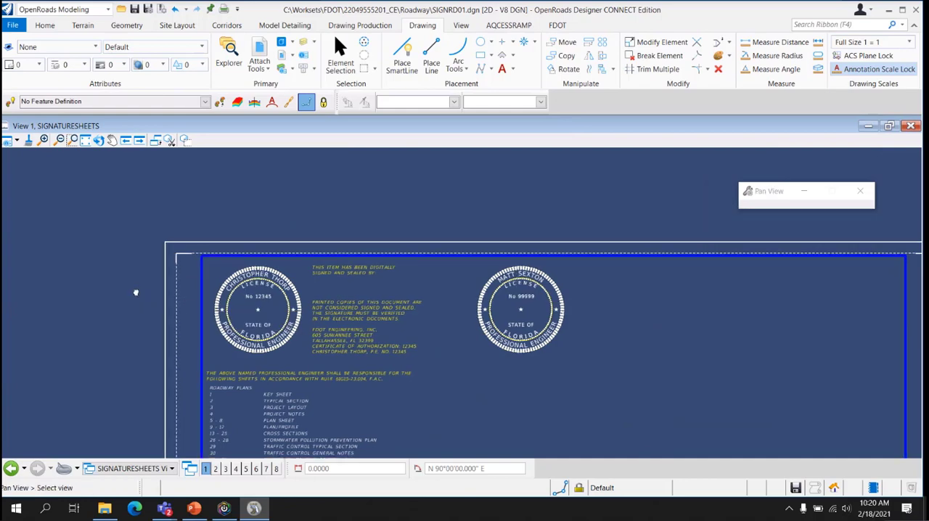
middle_click_drag(135, 290, 119, 181)
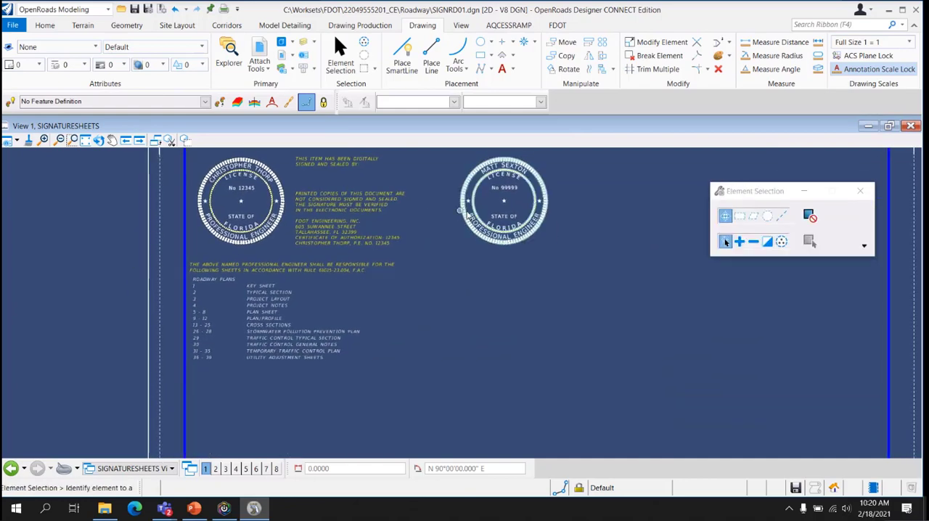
scroll(480, 217, "up", 5)
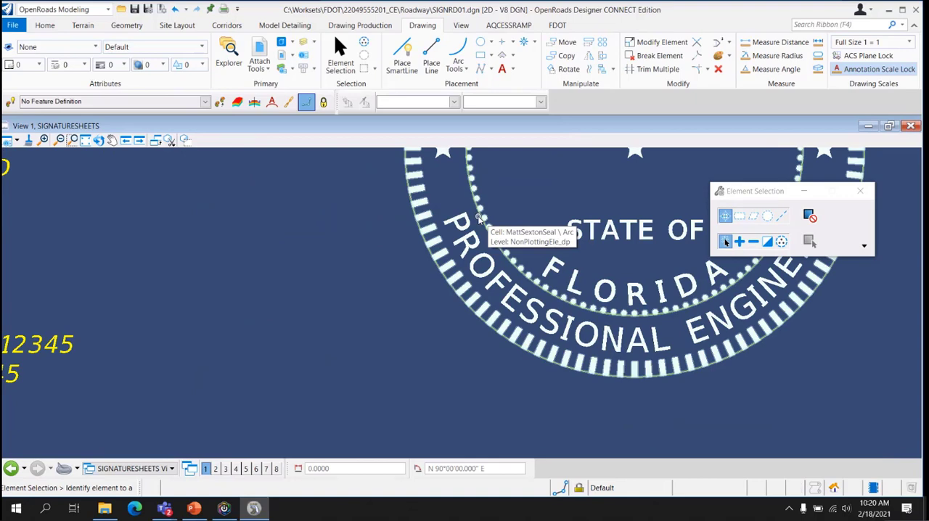
scroll(479, 218, "down", 5)
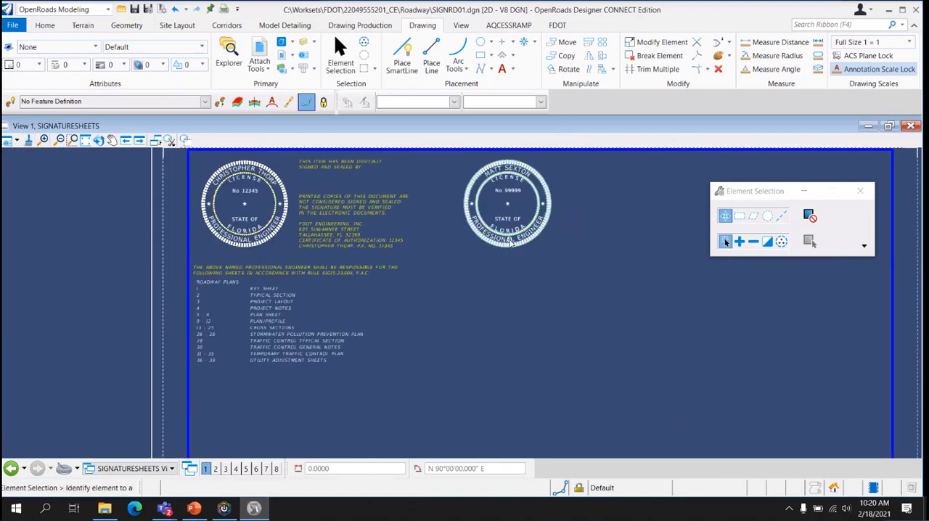
left_click(17, 143)
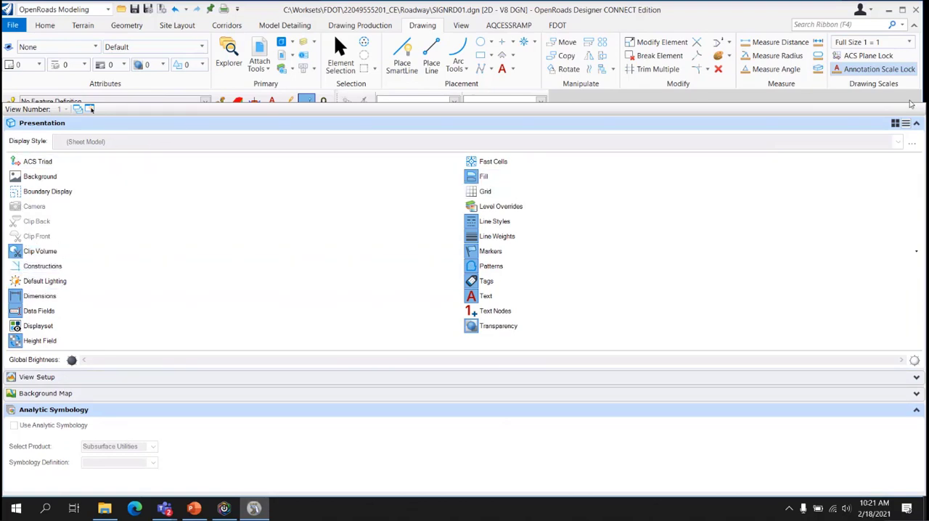
left_click(681, 92)
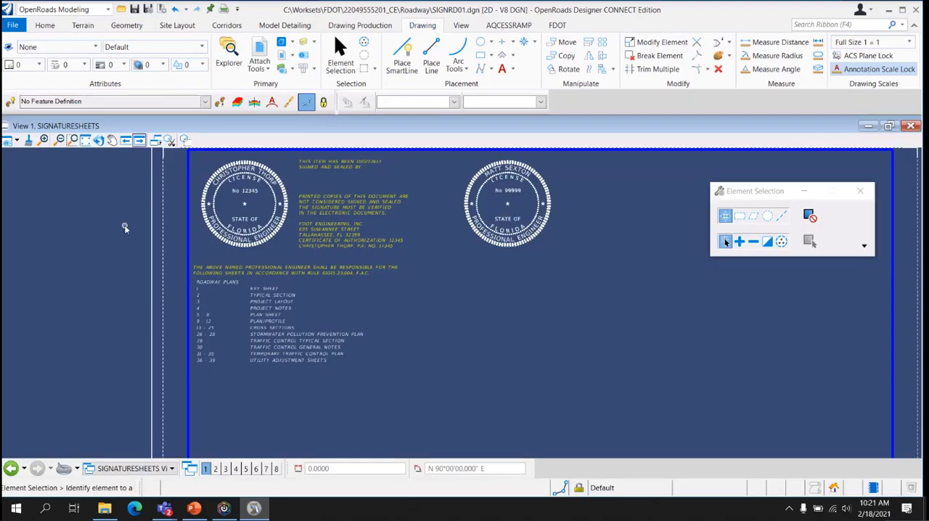
scroll(428, 279, "up", 3)
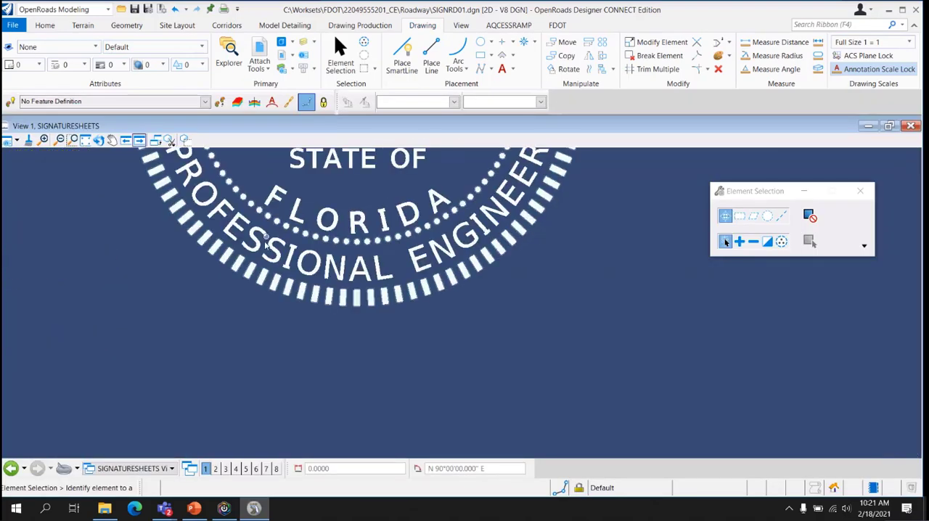
scroll(263, 221, "down", 2)
middle_click_drag(257, 201, 351, 289)
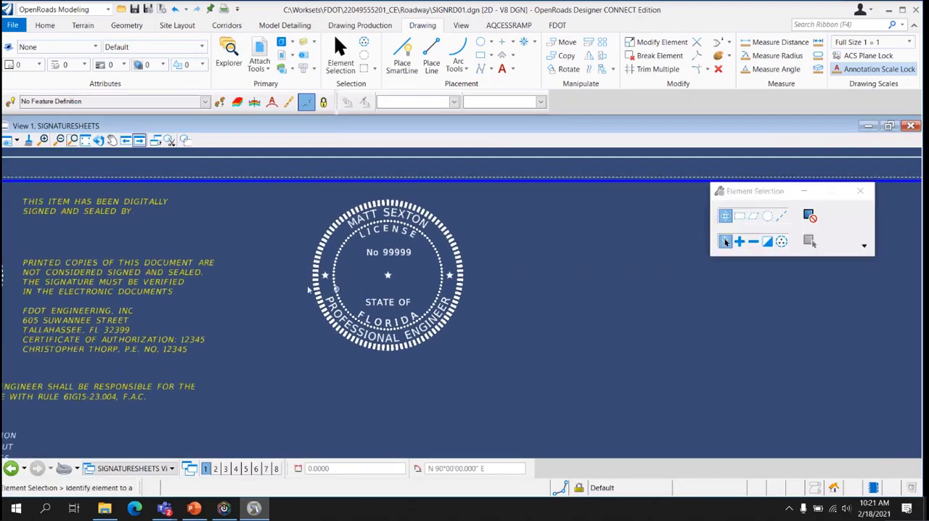